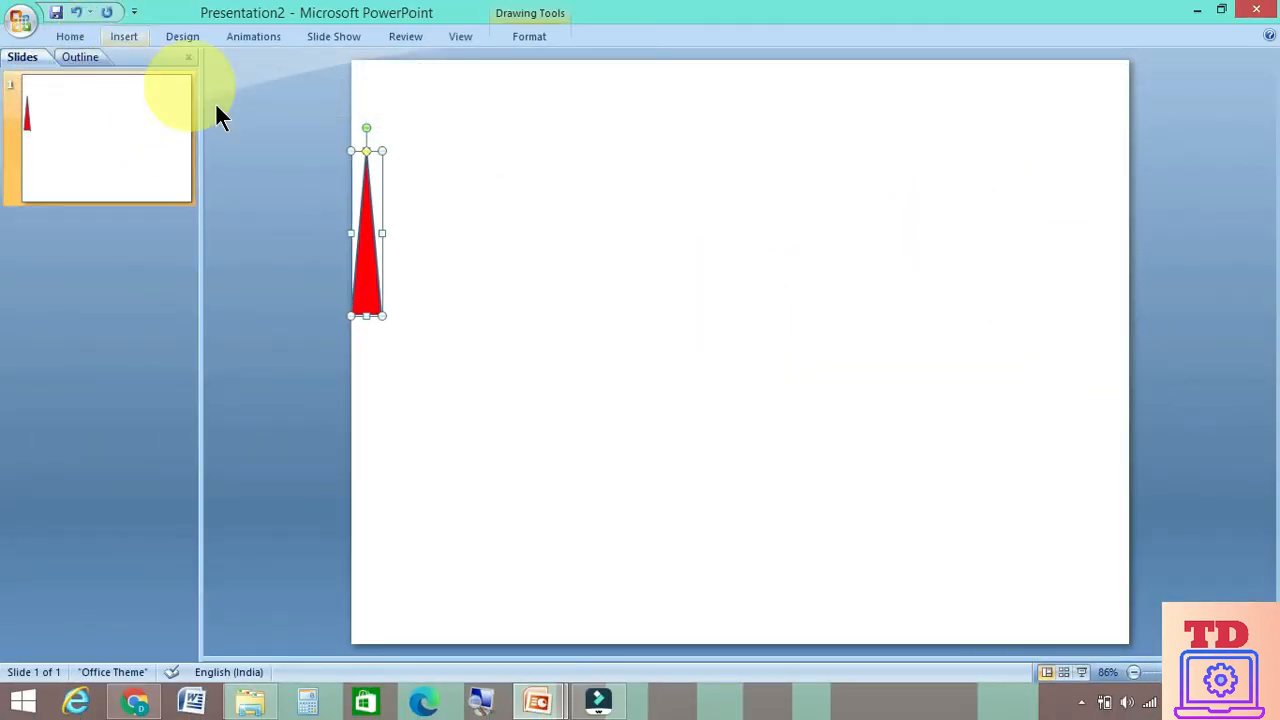
Remove the outline from the red triangle
left_click(68, 36)
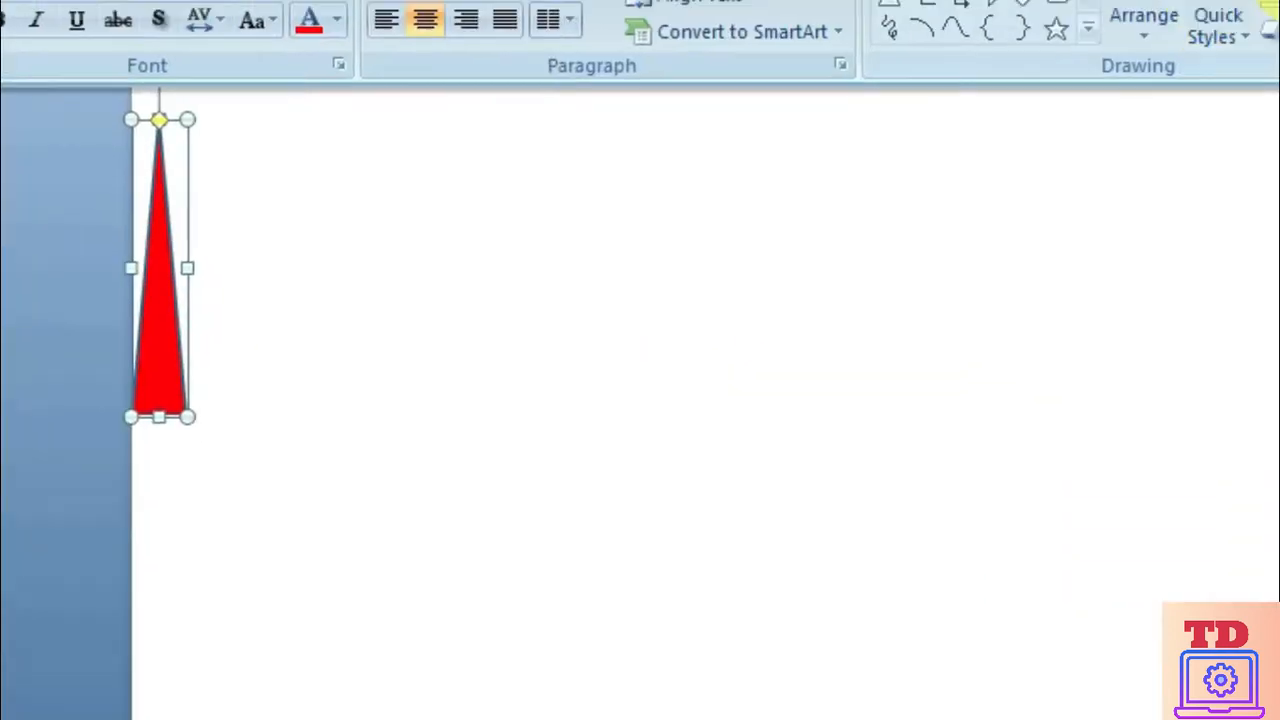
left_click(1062, 82)
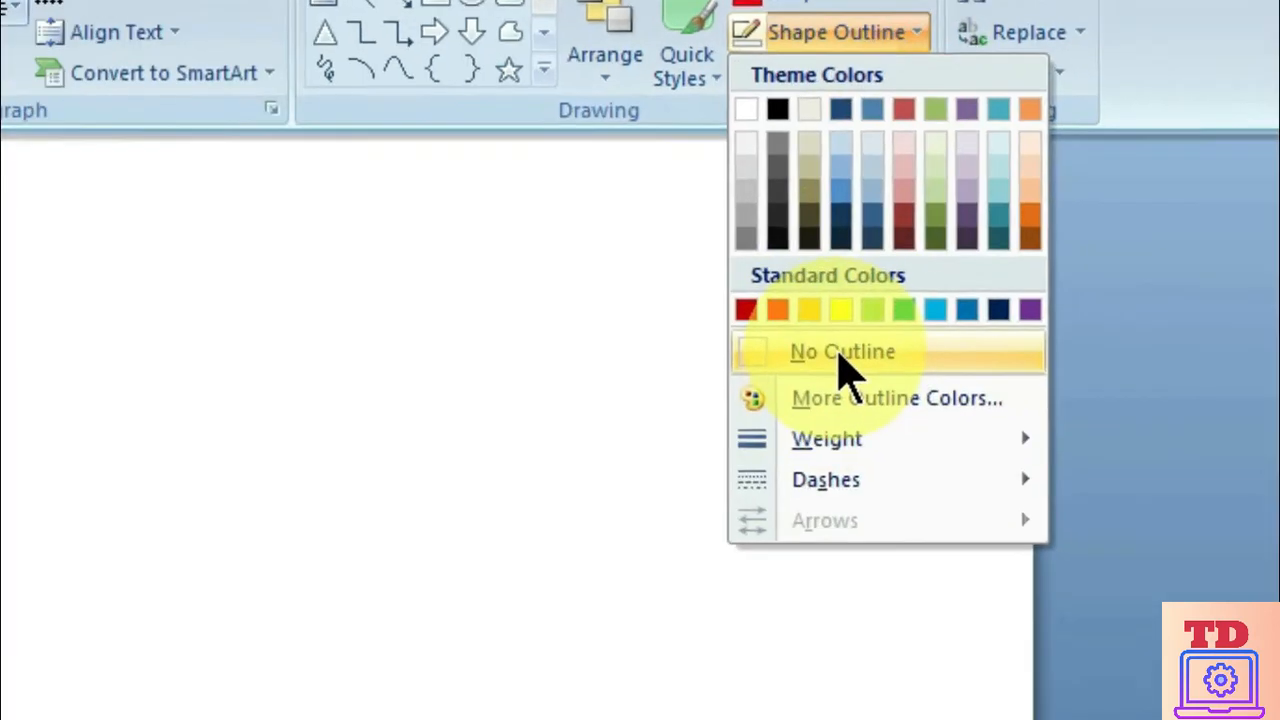
left_click(845, 369)
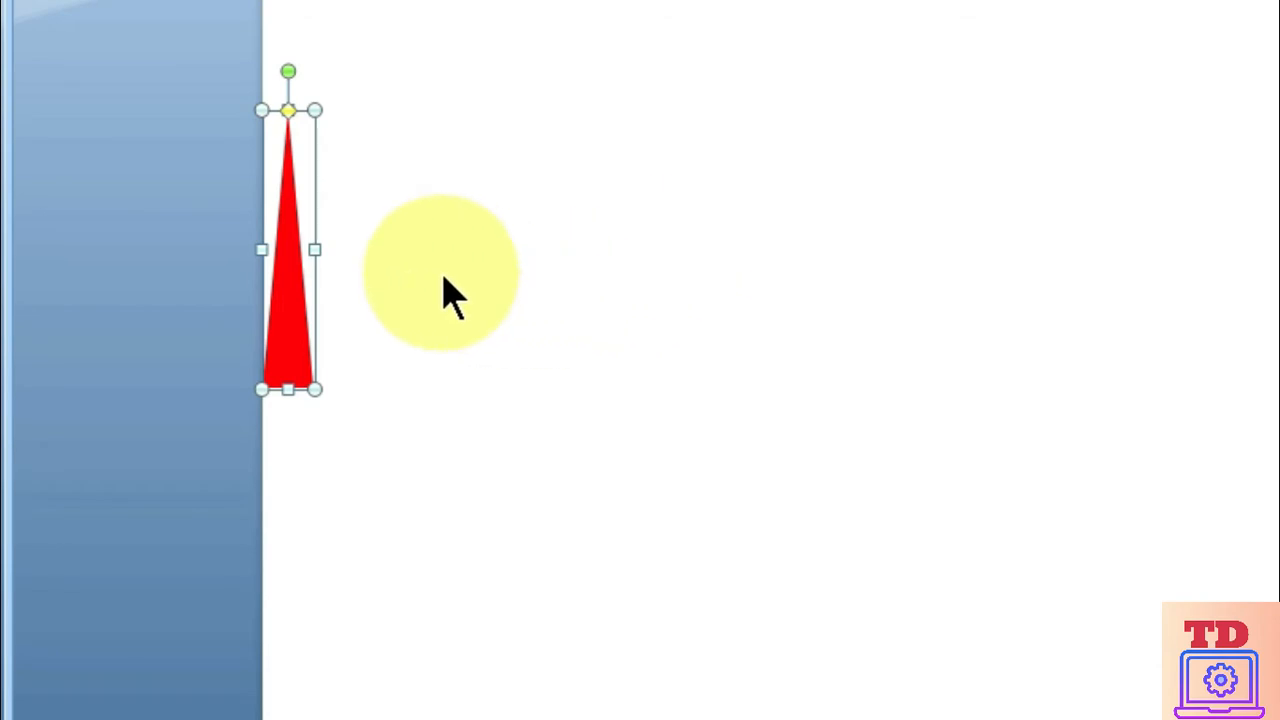
Select the white triangle below together with the red one and group the two into a single needle
left_click(289, 437, "shift")
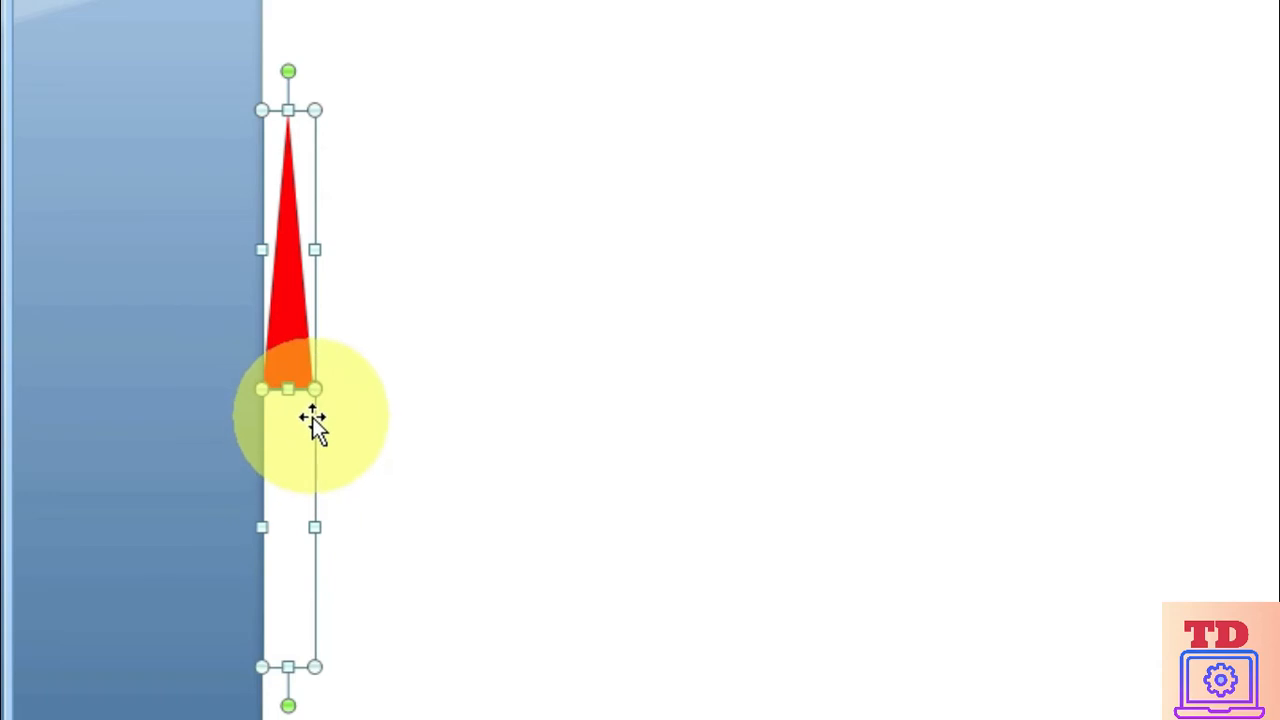
right_click(292, 401)
mouse_move(395, 535)
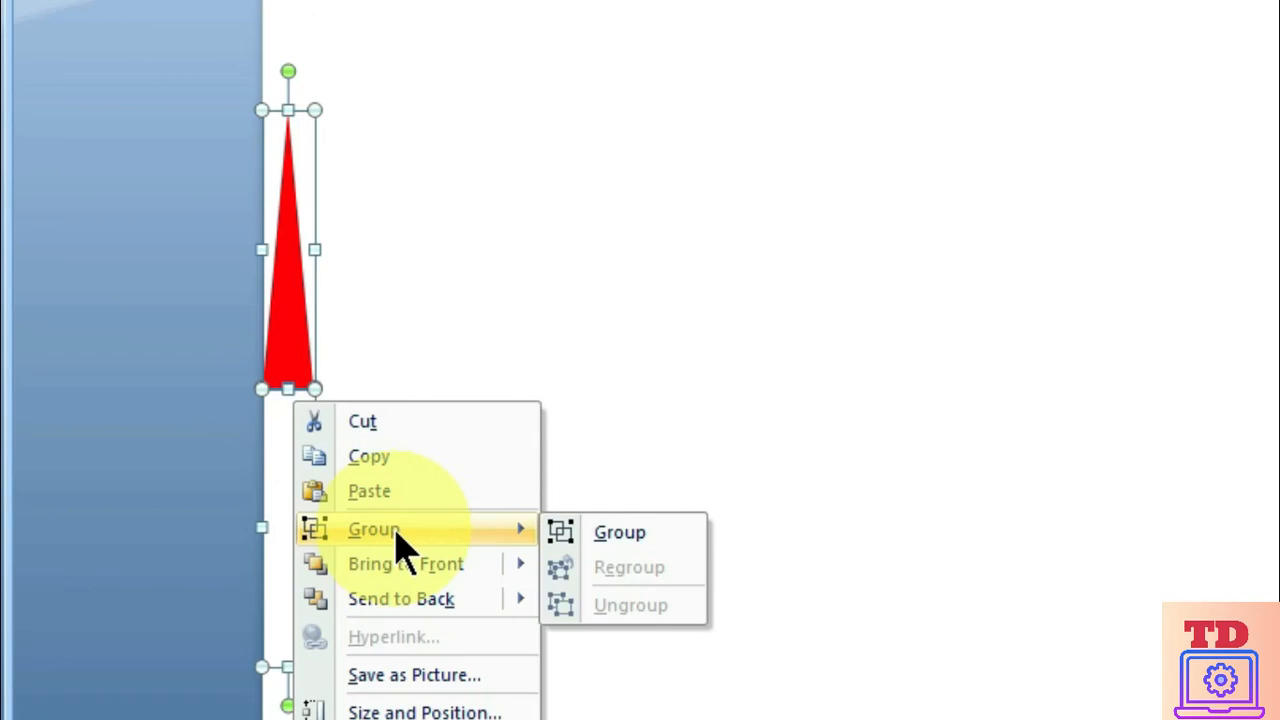
left_click(644, 535)
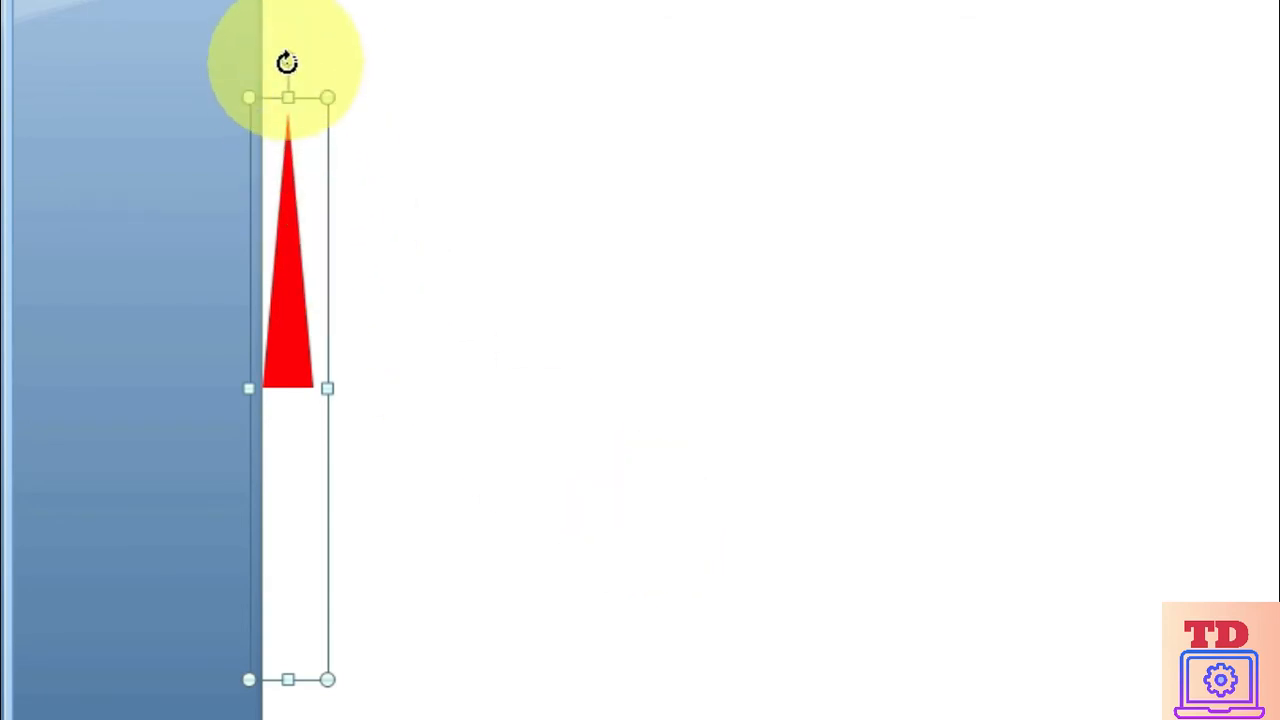
Try rotating the grouped needle clockwise around its centre and return it to upright
left_click_drag(288, 58, 423, 143)
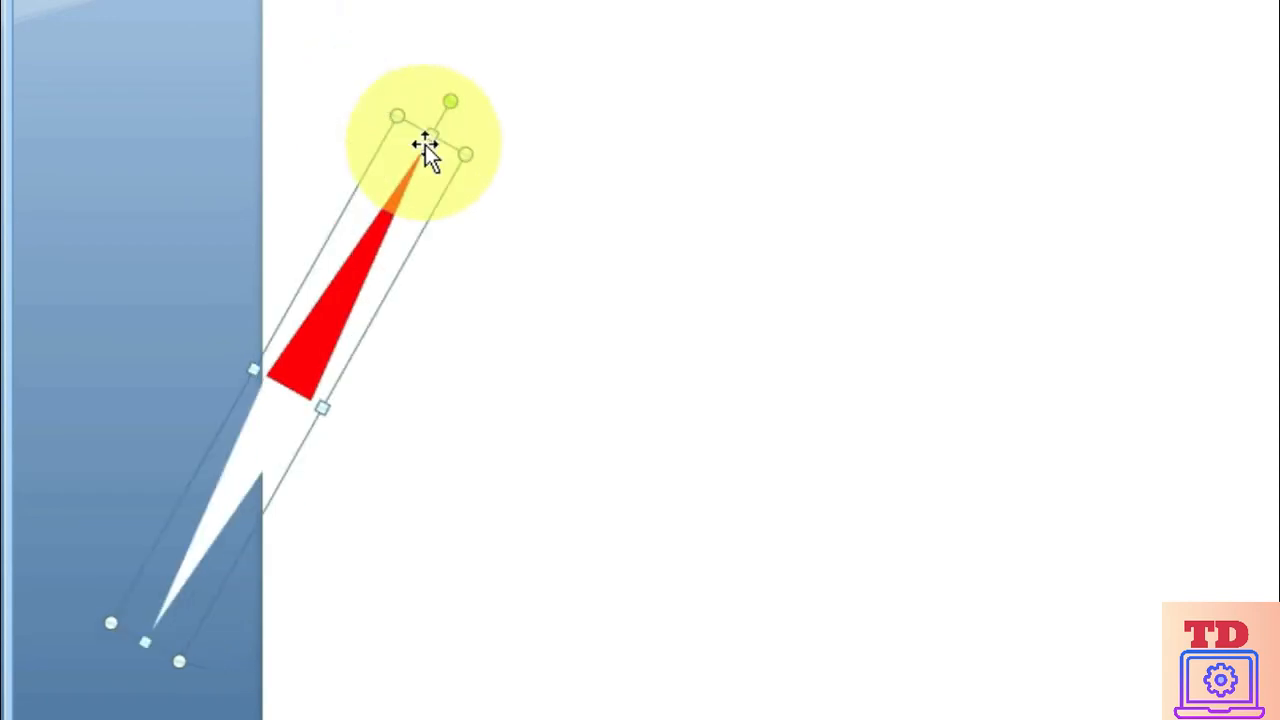
left_click_drag(448, 102, 492, 158)
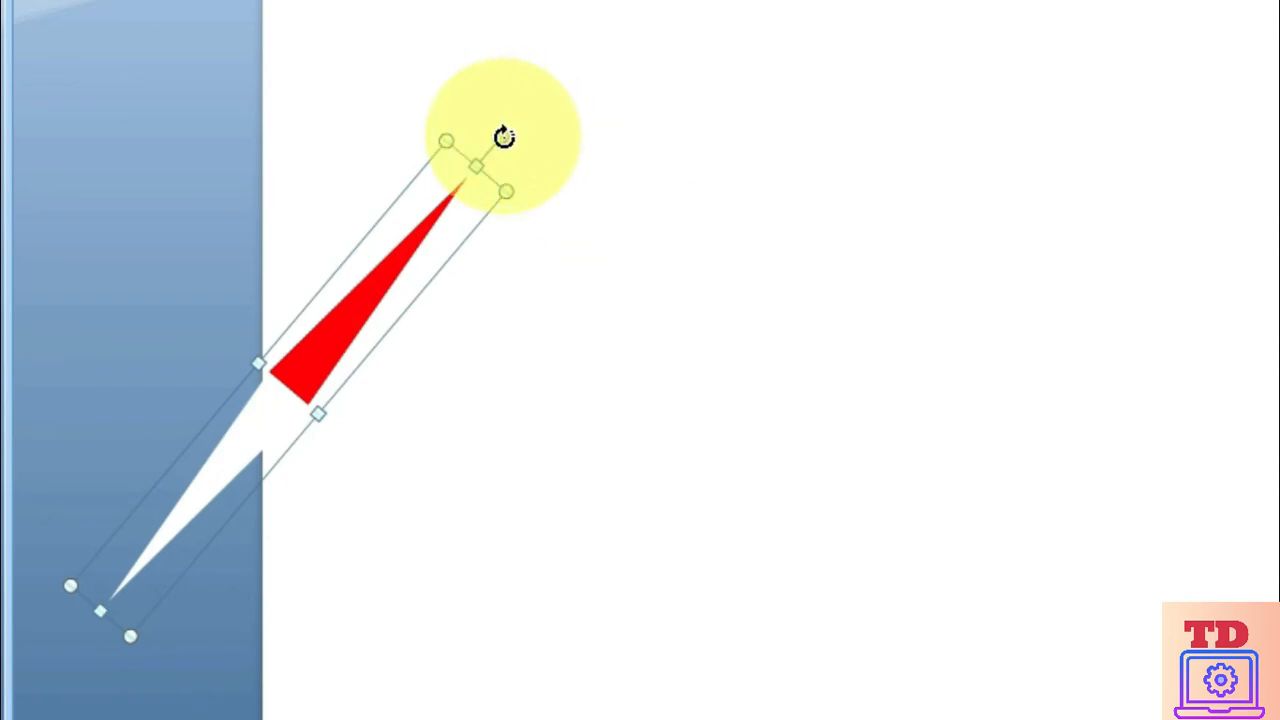
left_click_drag(505, 140, 318, 30)
left_click(955, 450)
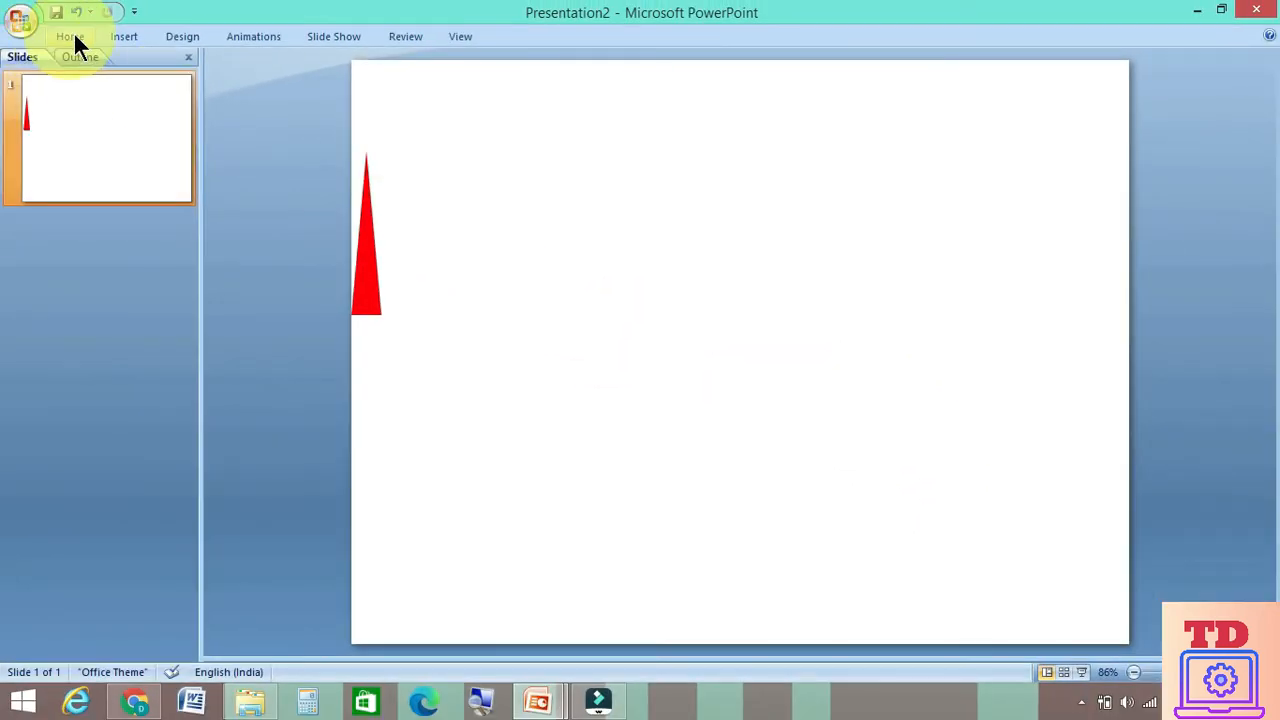
Draw a small oval centred over the base of the red needle as its pivot
left_click(73, 31)
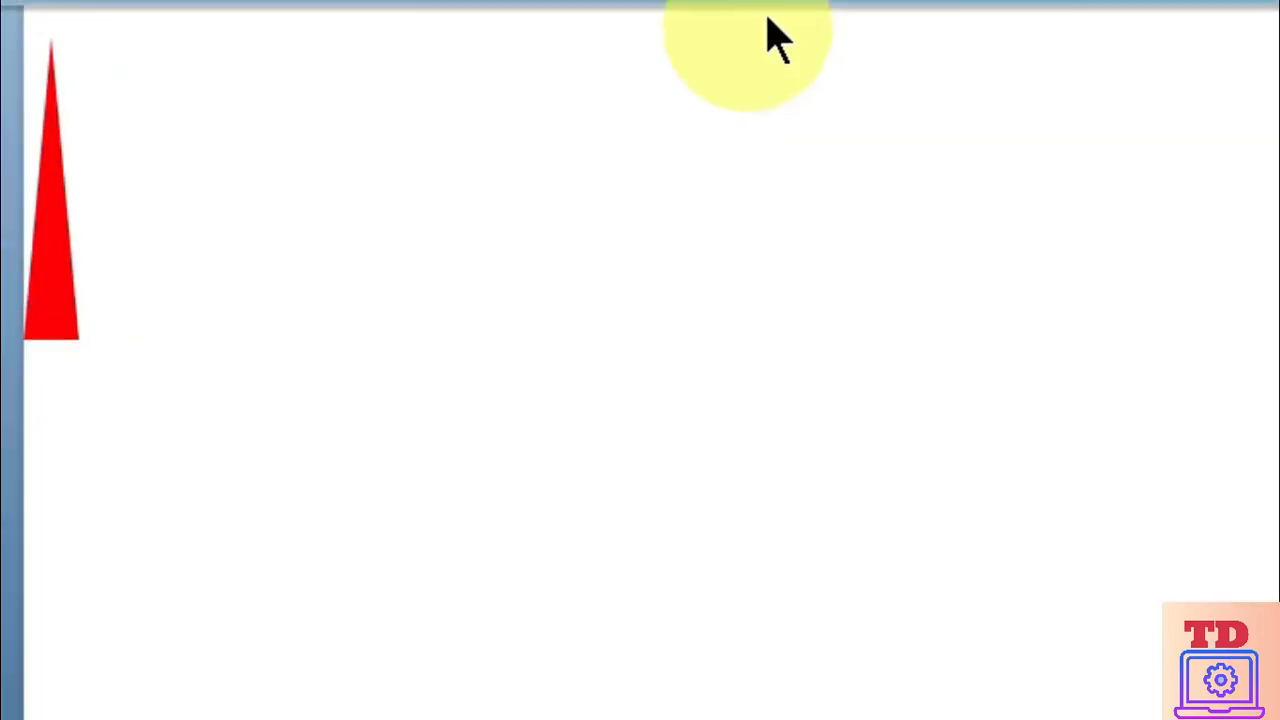
left_click(558, 182)
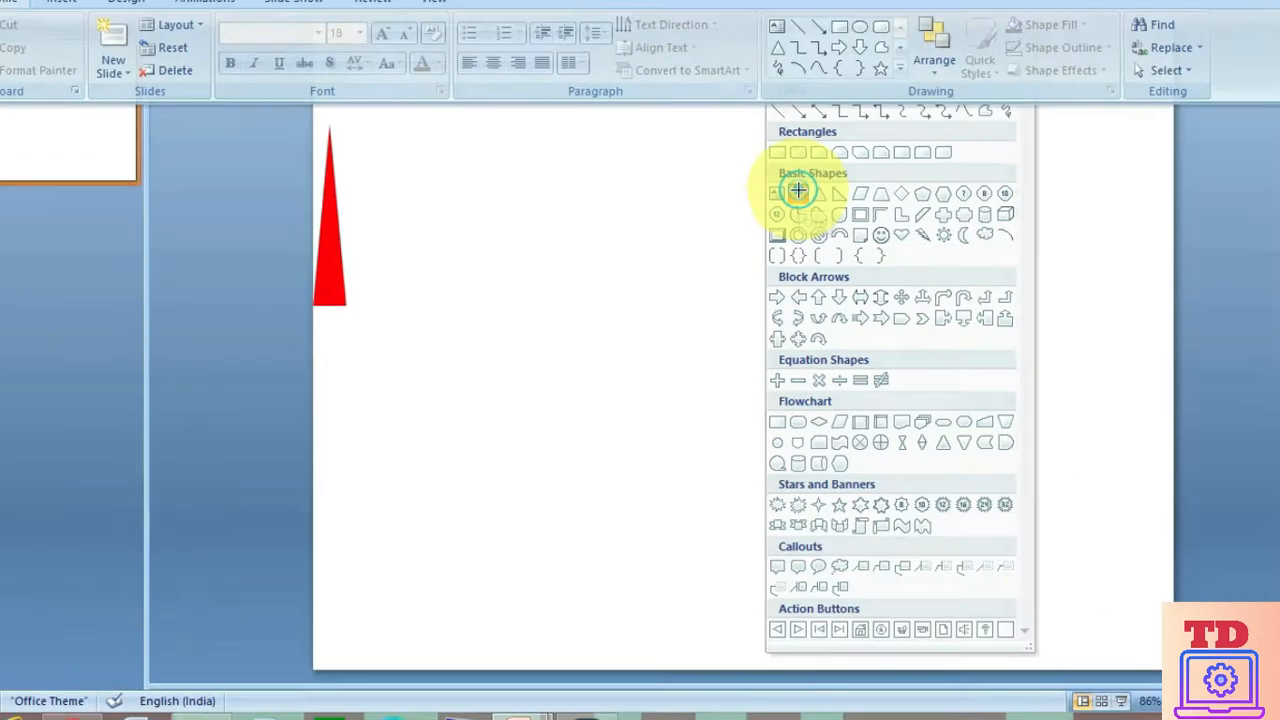
left_click(391, 388)
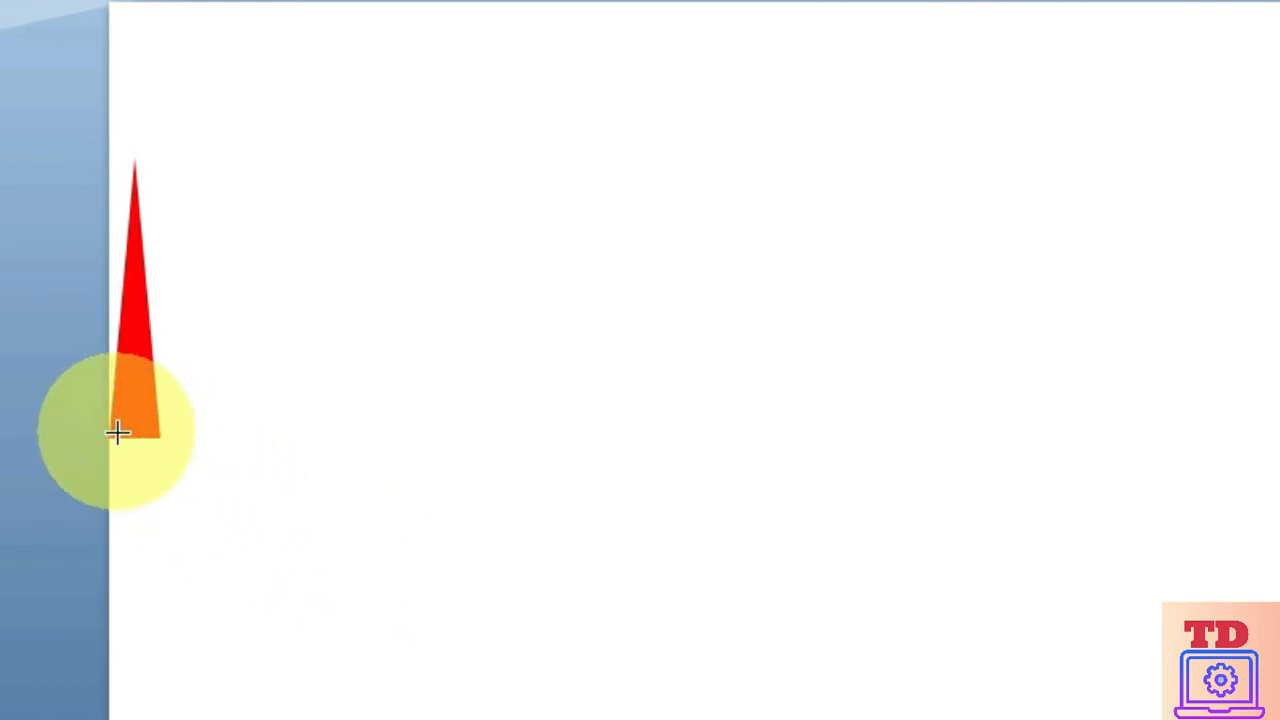
left_click_drag(109, 409, 172, 471)
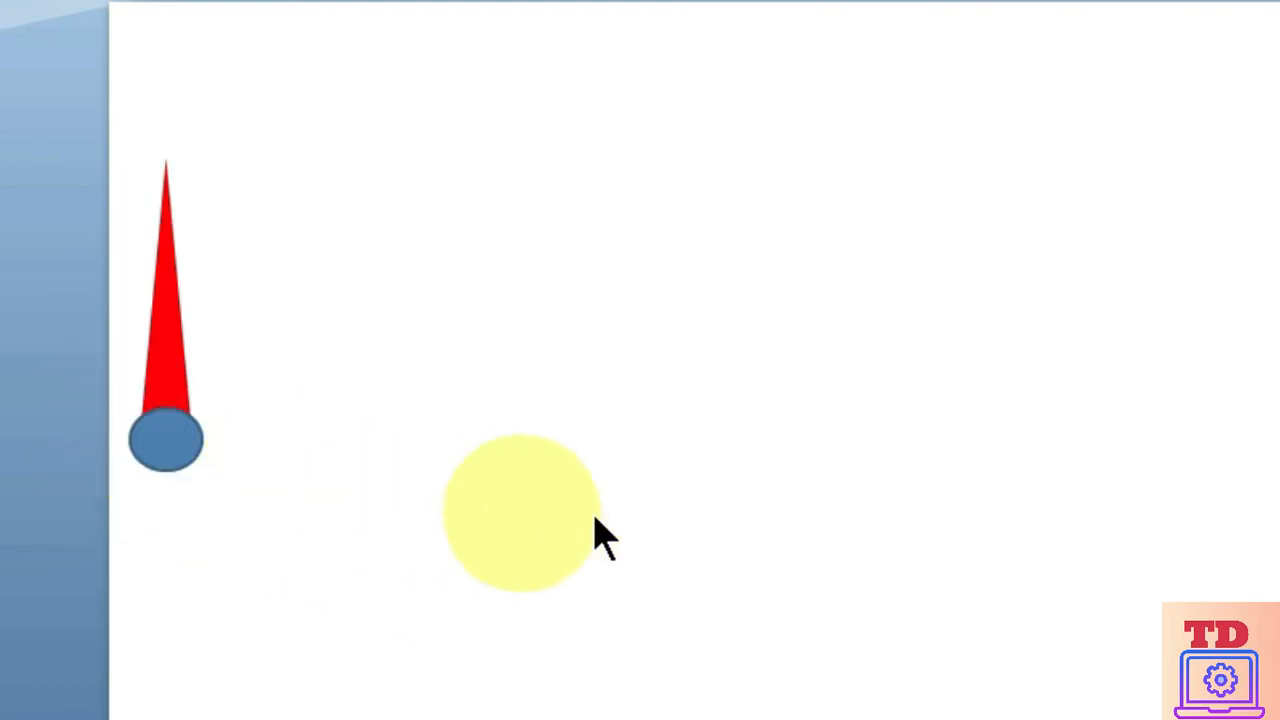
left_click(687, 507)
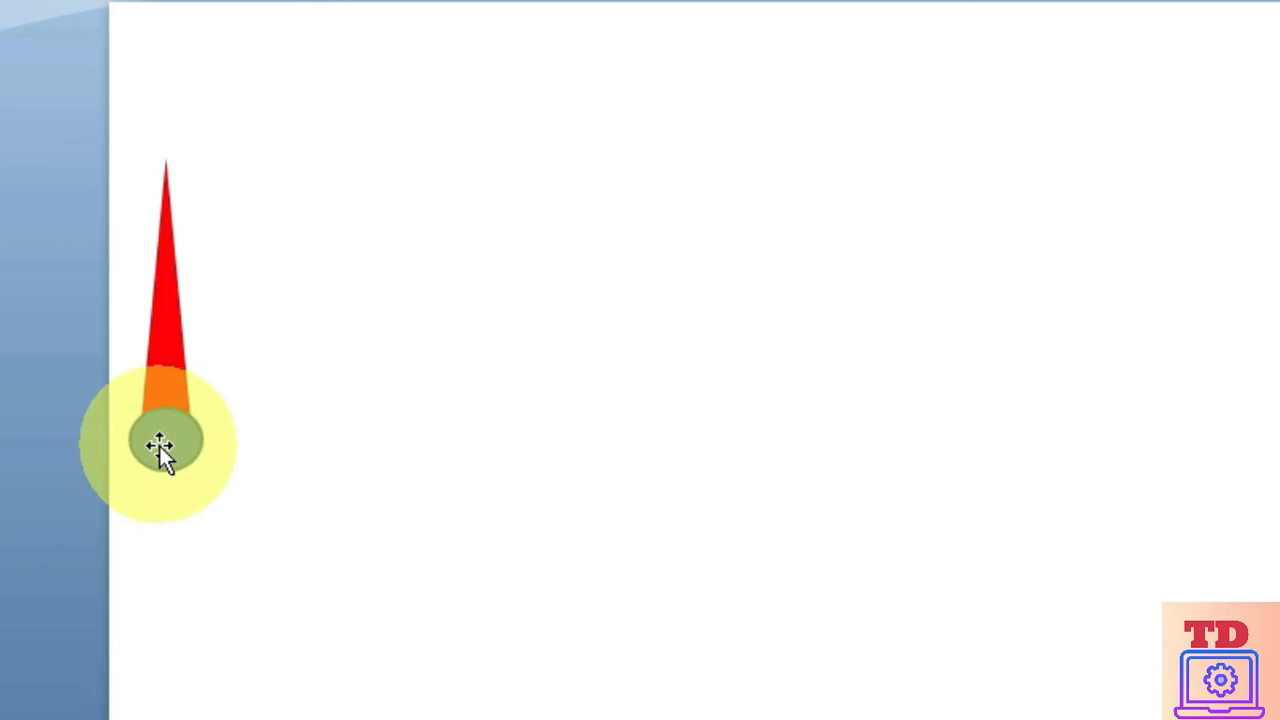
Fill the oval at the needle's base with black and remove its outline
left_click(163, 445)
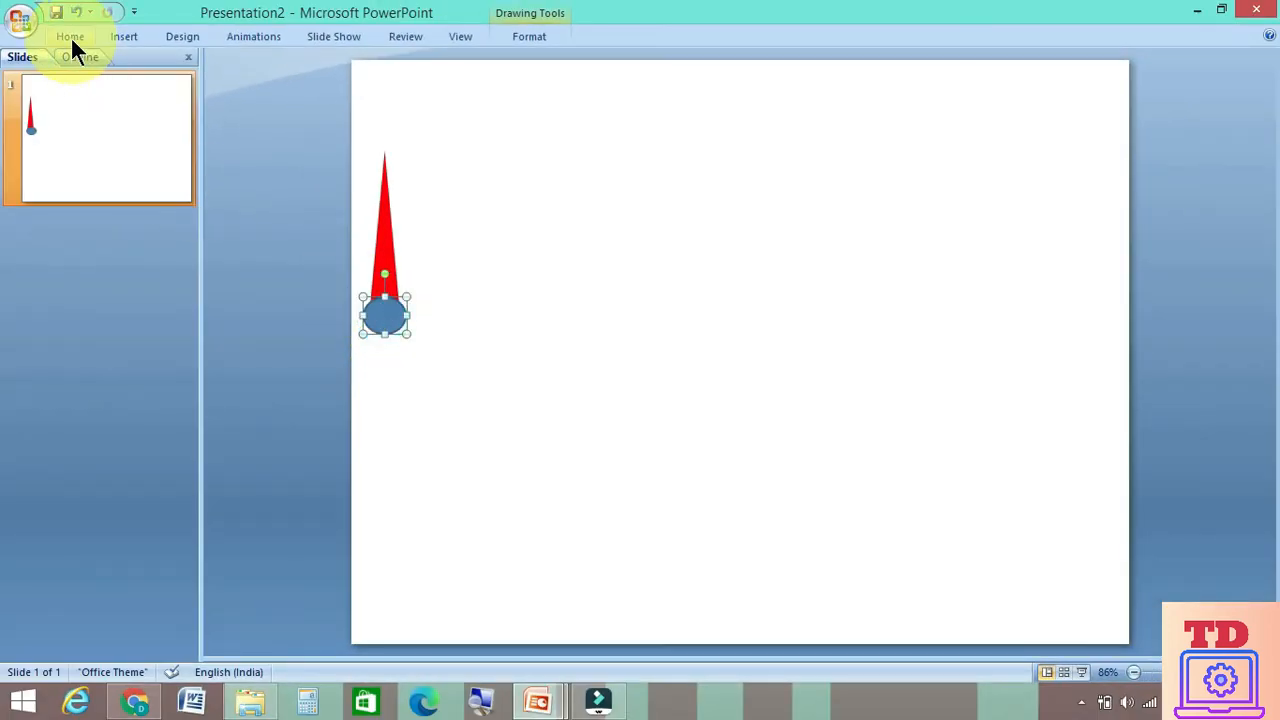
left_click(27, 25)
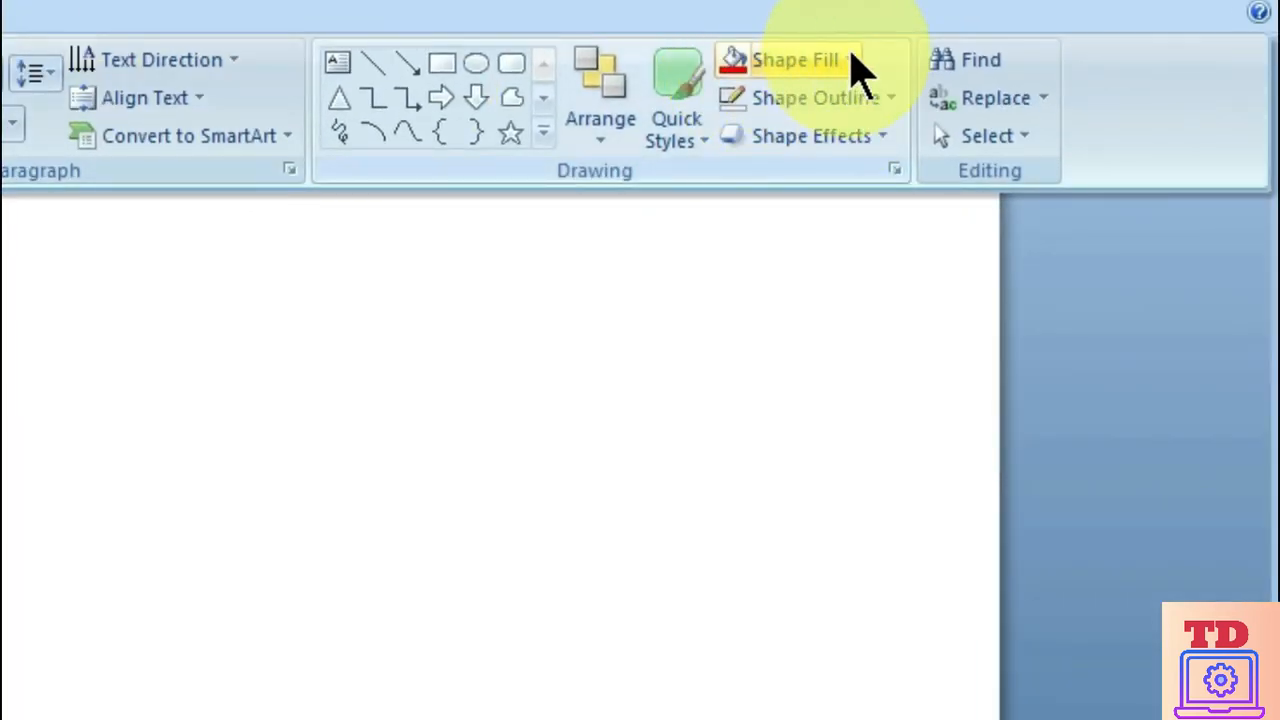
left_click(848, 60)
left_click(761, 134)
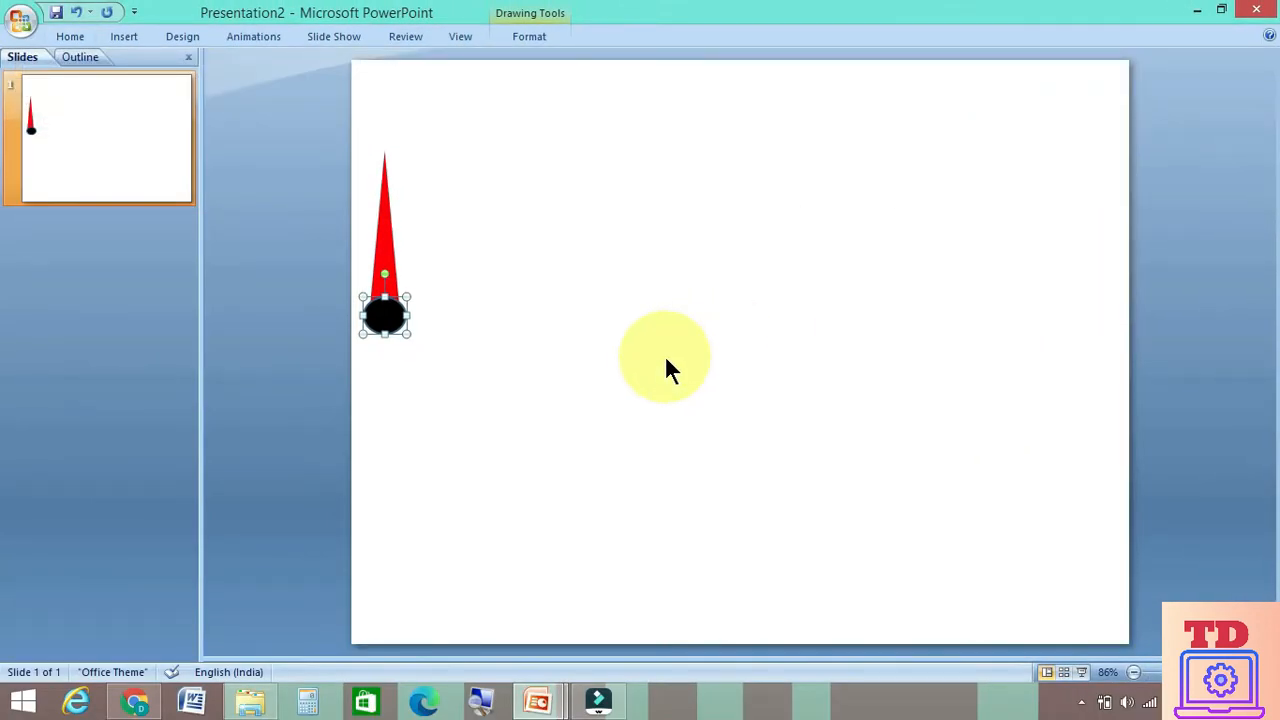
left_click(72, 36)
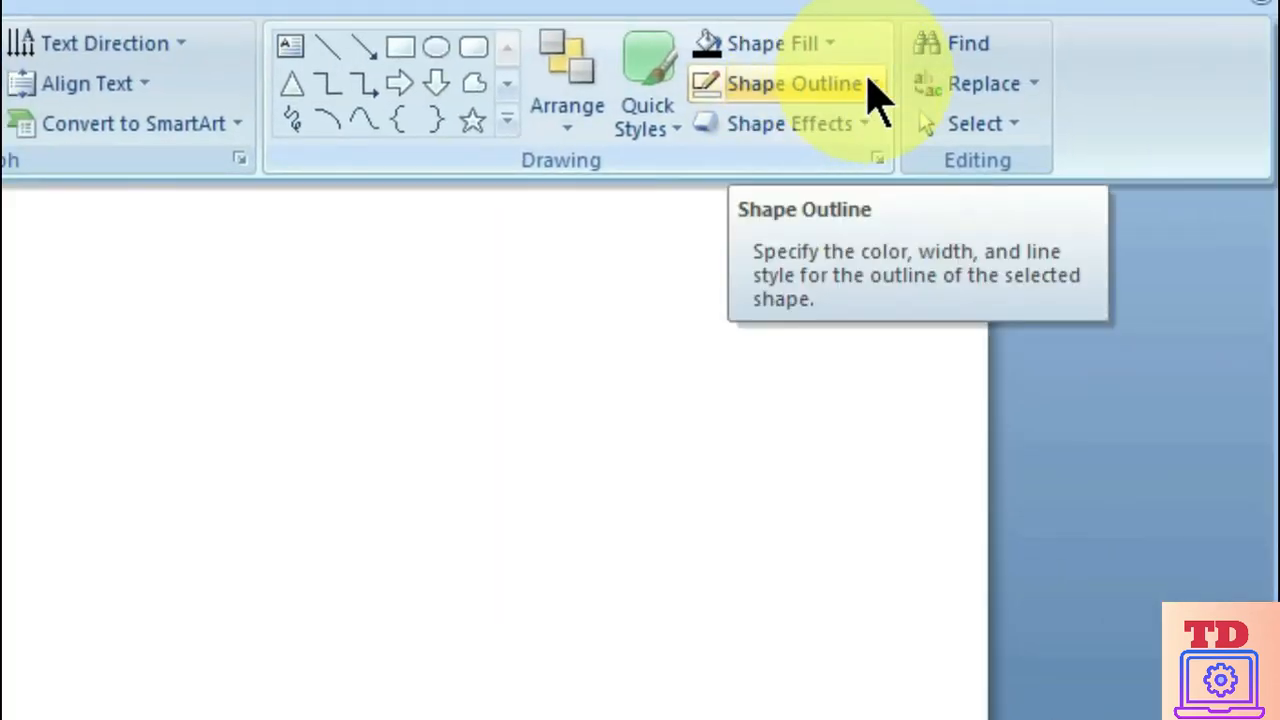
left_click(1068, 83)
left_click(798, 397)
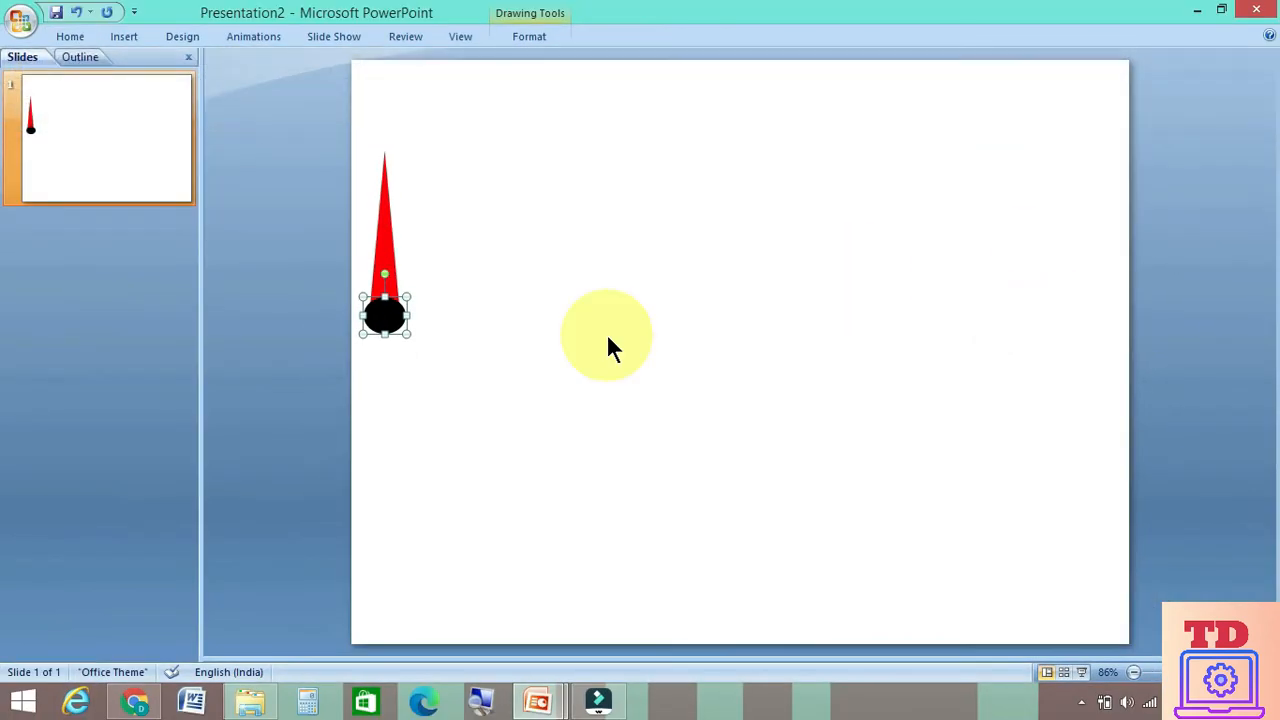
Apply the Preset 2 shape effect to the black oval and shift it with the needle against the slide's left edge
left_click(80, 36)
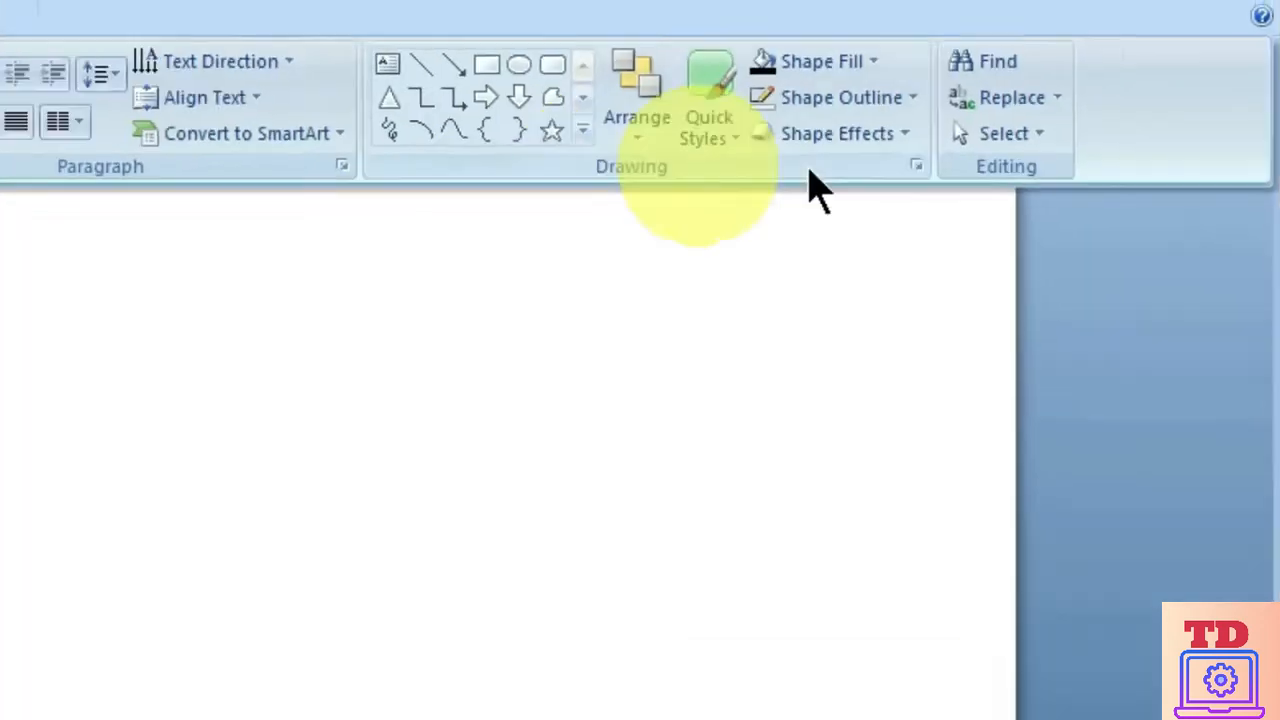
left_click(890, 196)
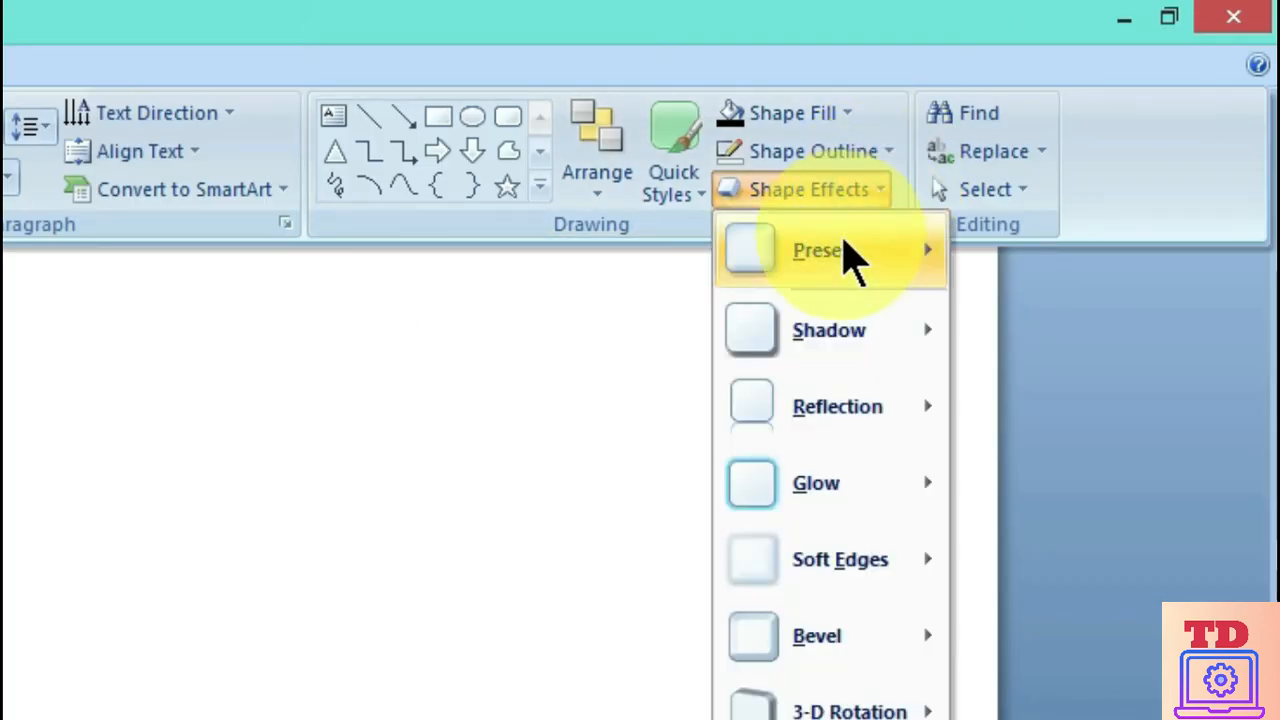
mouse_move(848, 258)
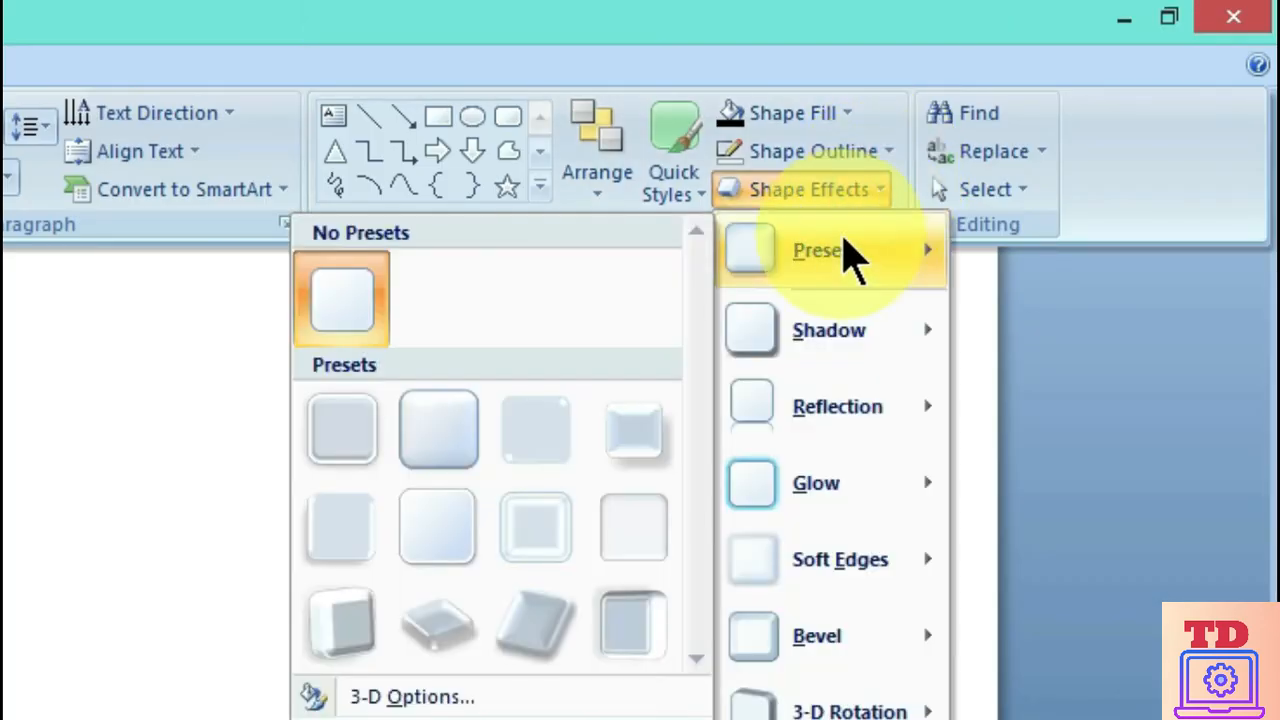
left_click(440, 430)
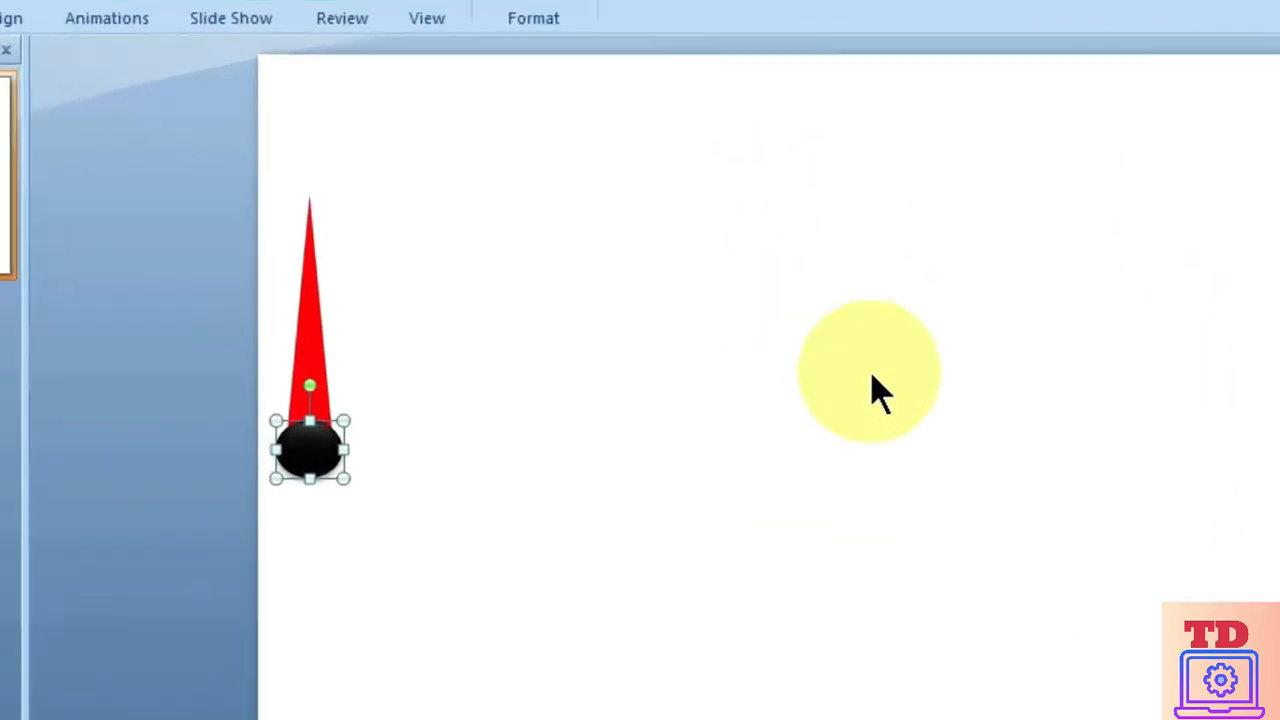
left_click_drag(397, 417, 380, 418)
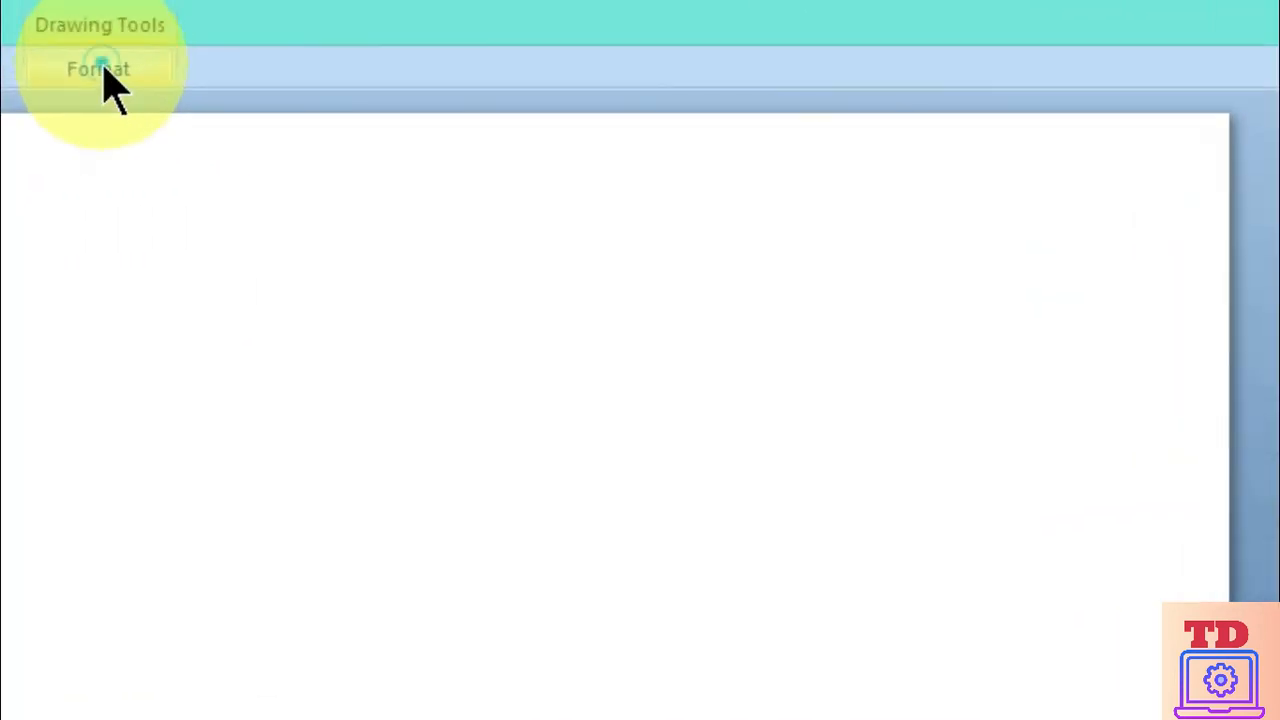
Set the grouped needle's rotation to 40°
left_click(637, 38)
left_click(1105, 228)
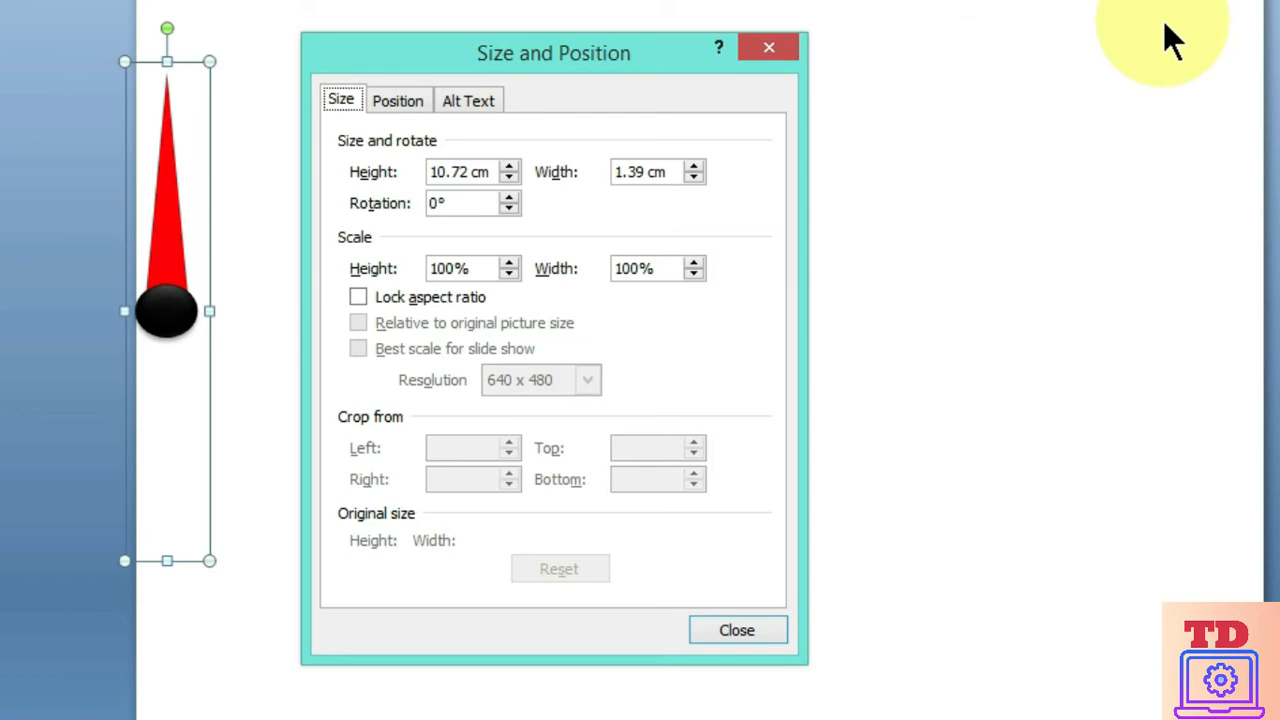
left_click_drag(457, 203, 295, 200)
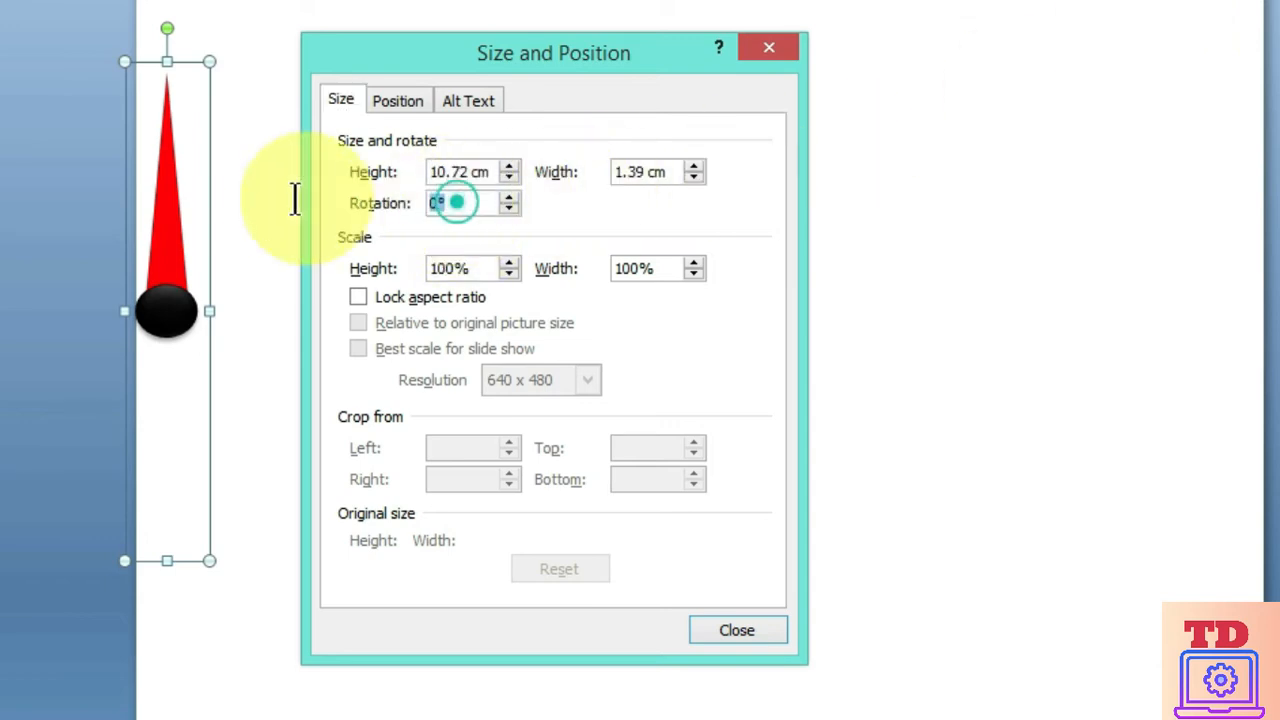
type("40")
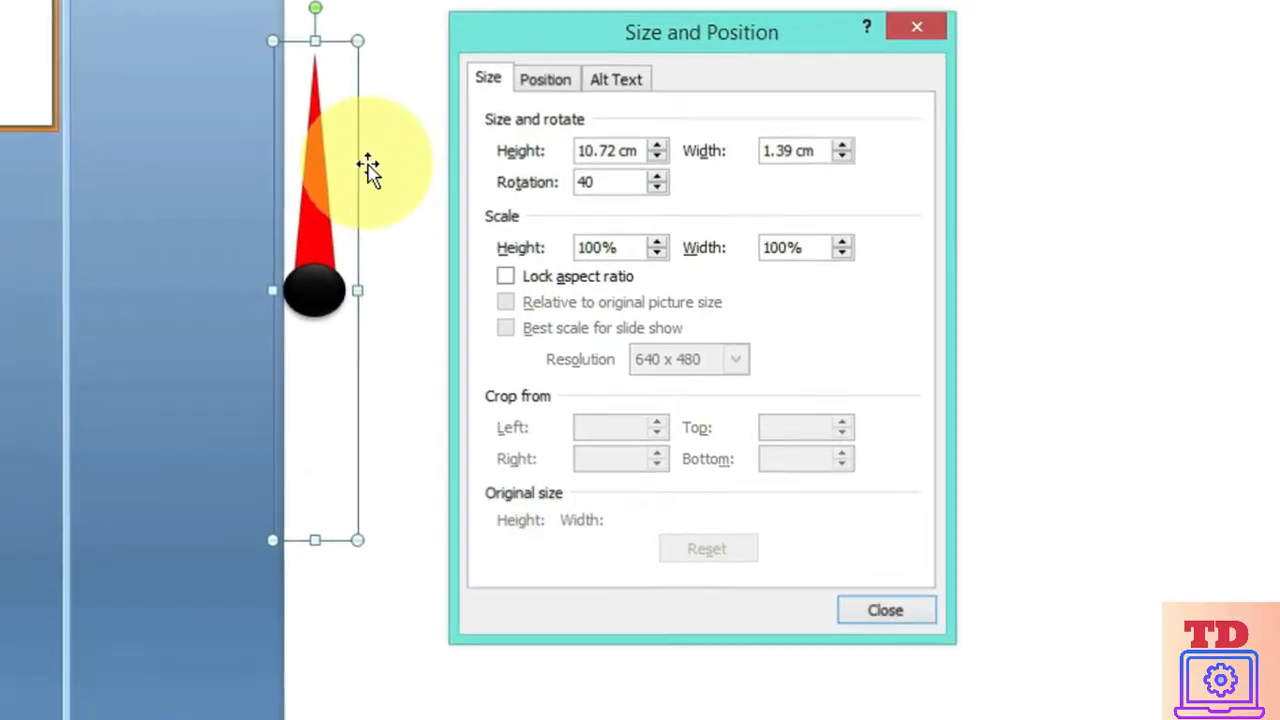
key("Return")
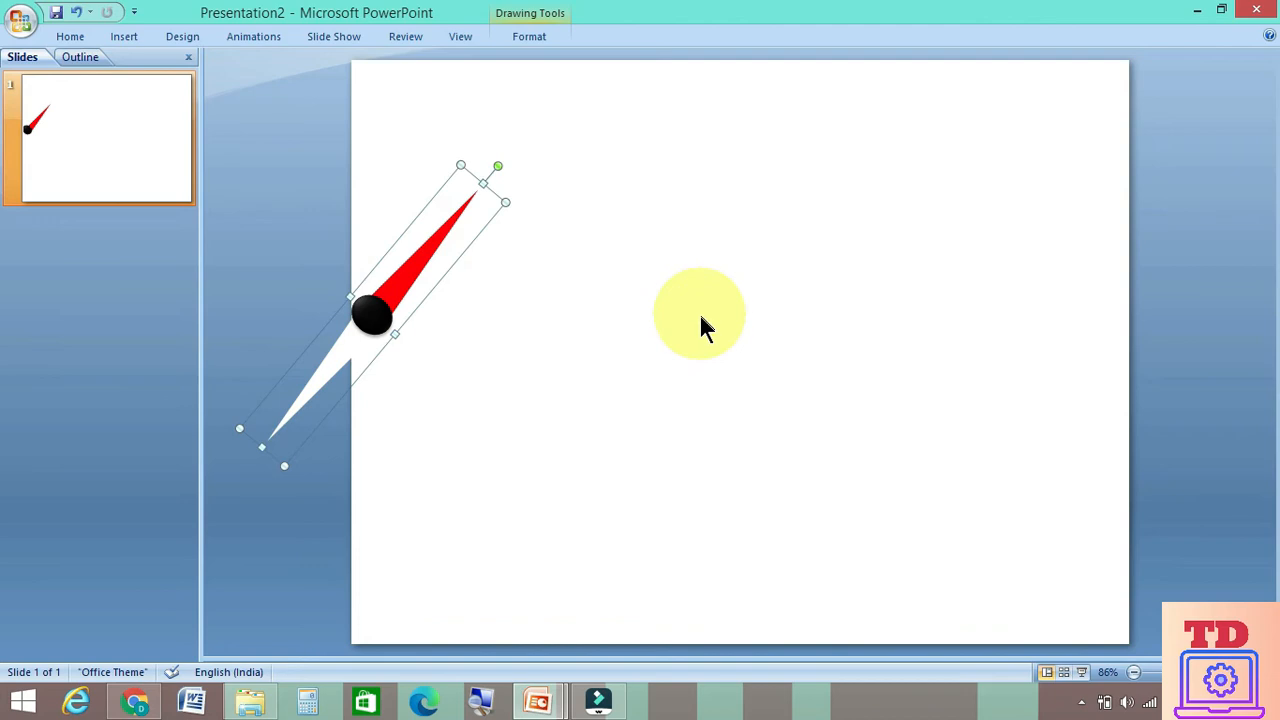
Draw an arc shape around the needle, starting from the slide's left edge
double_click(66, 38)
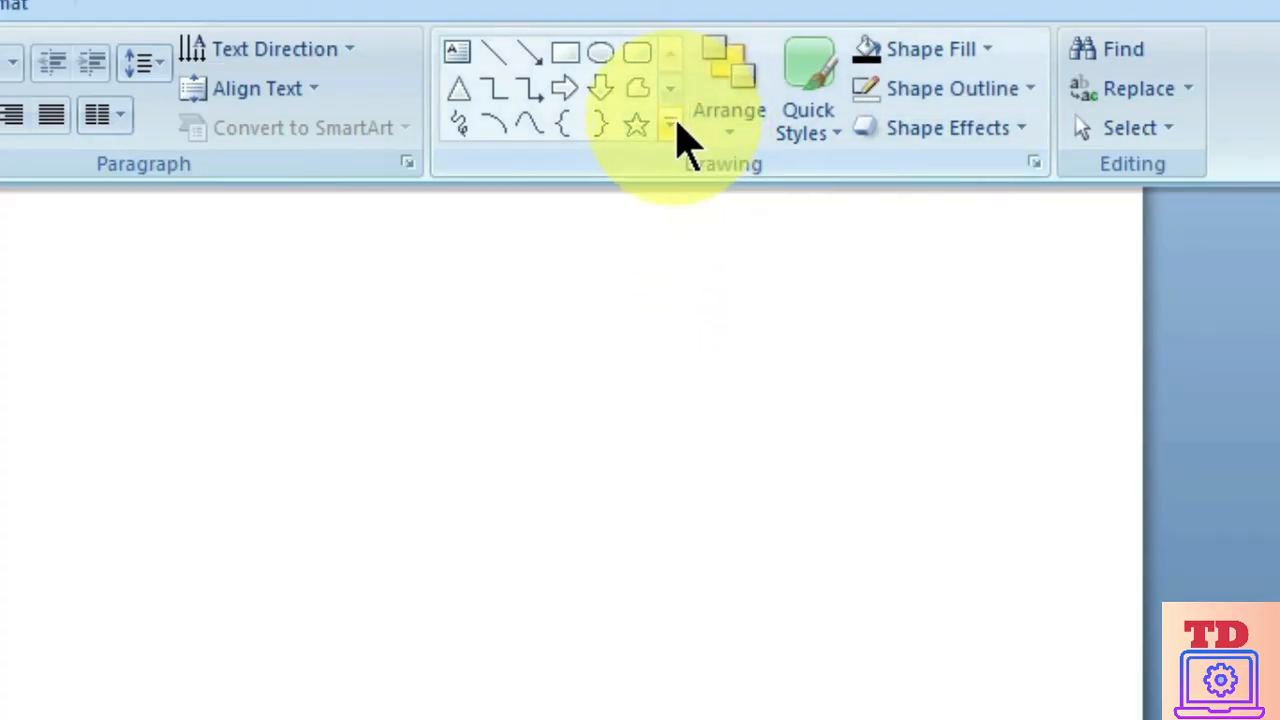
left_click(676, 122)
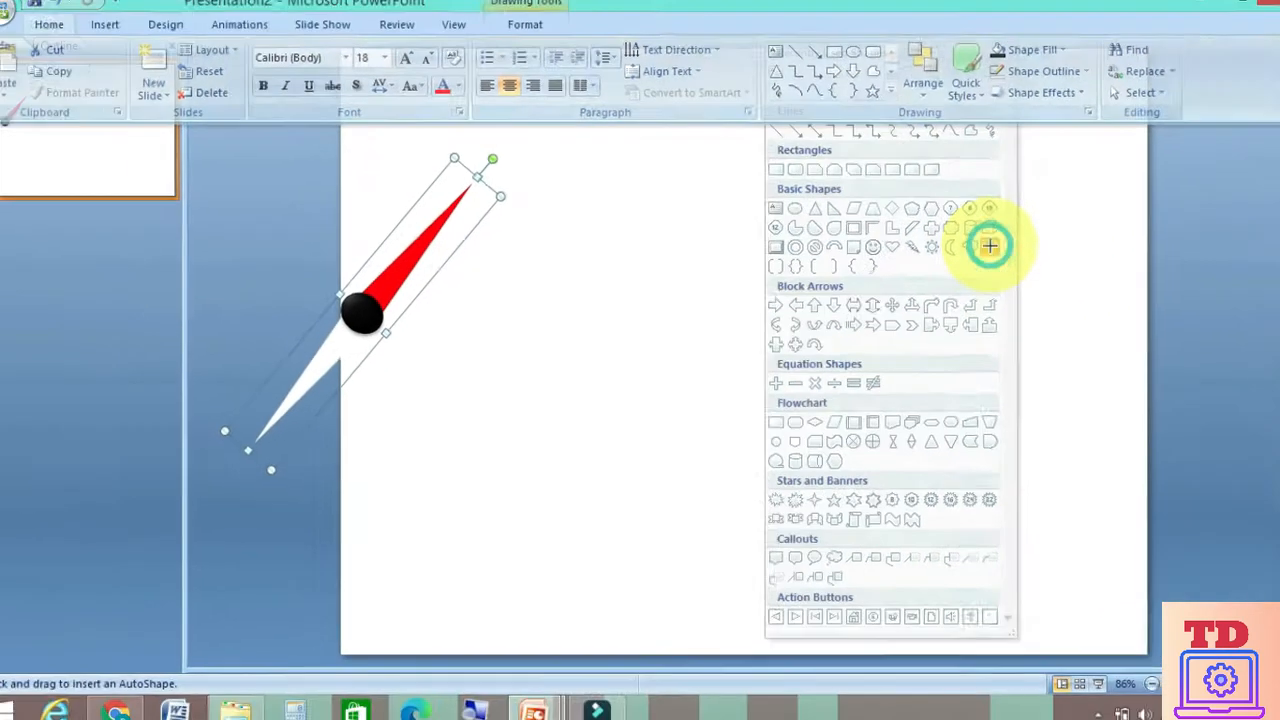
left_click(851, 412)
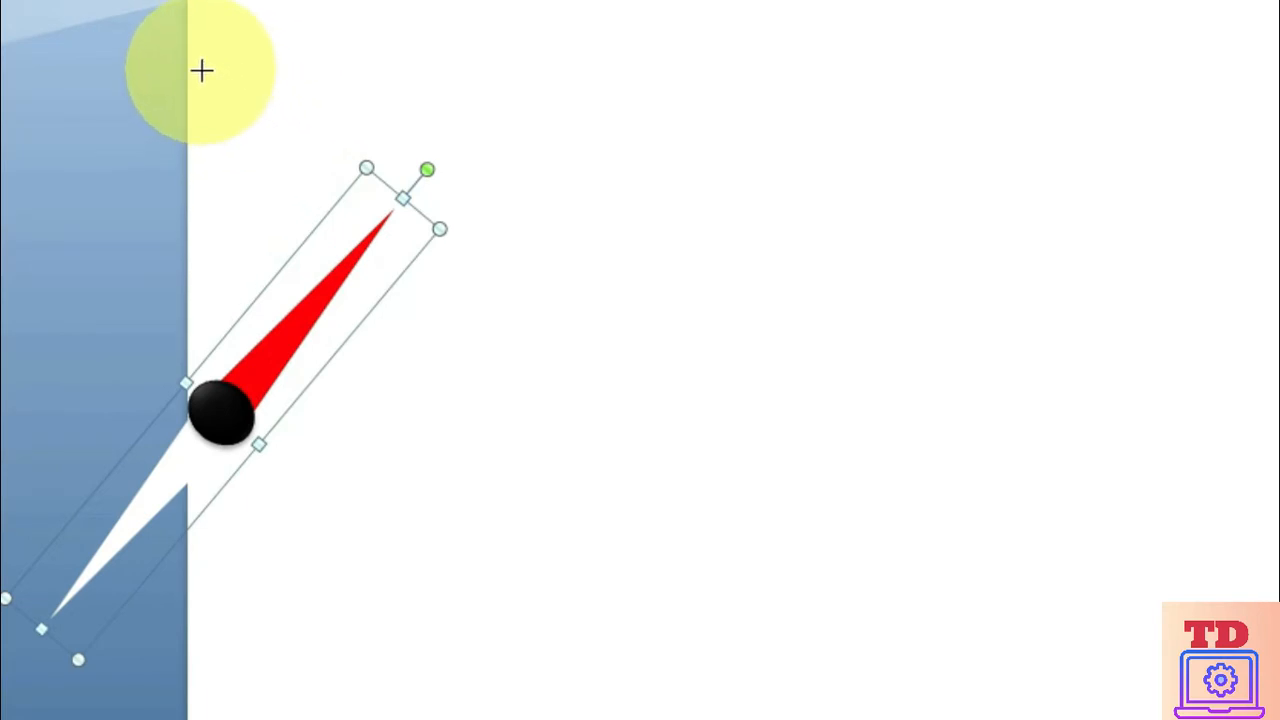
mouse_move(201, 70)
left_mouse_down()
mouse_move(280, 91)
mouse_move(514, 386)
mouse_move(514, 477)
mouse_move(532, 531)
left_mouse_up()
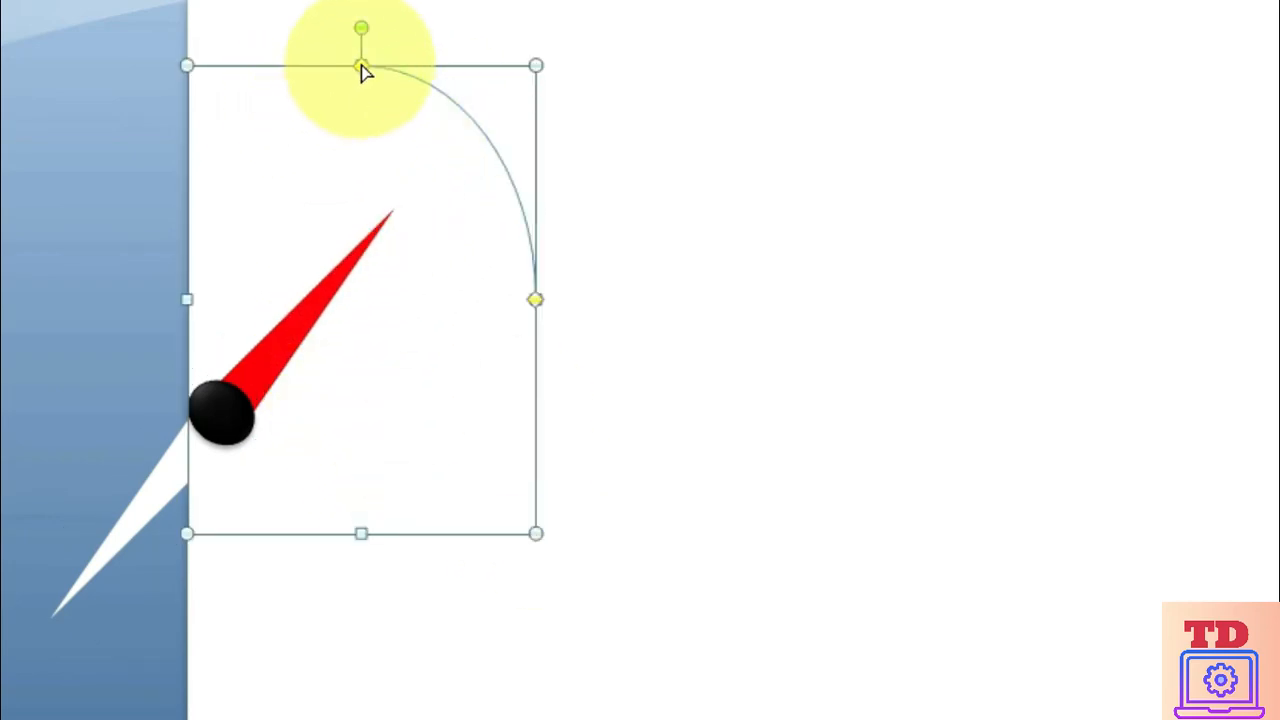
Enlarge the arc and extend its ends into a half ellipse around the needle that meets the slide's left edge
left_click_drag(361, 66, 638, 363)
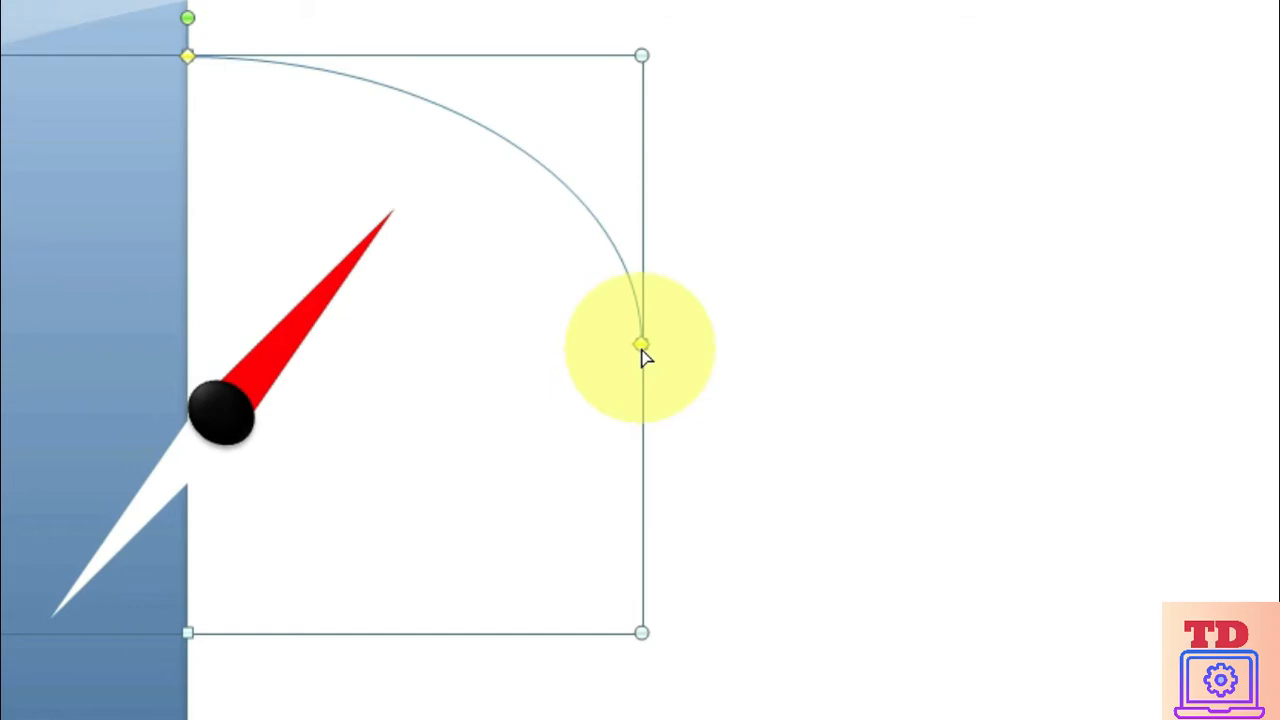
left_click(642, 350)
left_click_drag(643, 350, 207, 634)
left_click(714, 543)
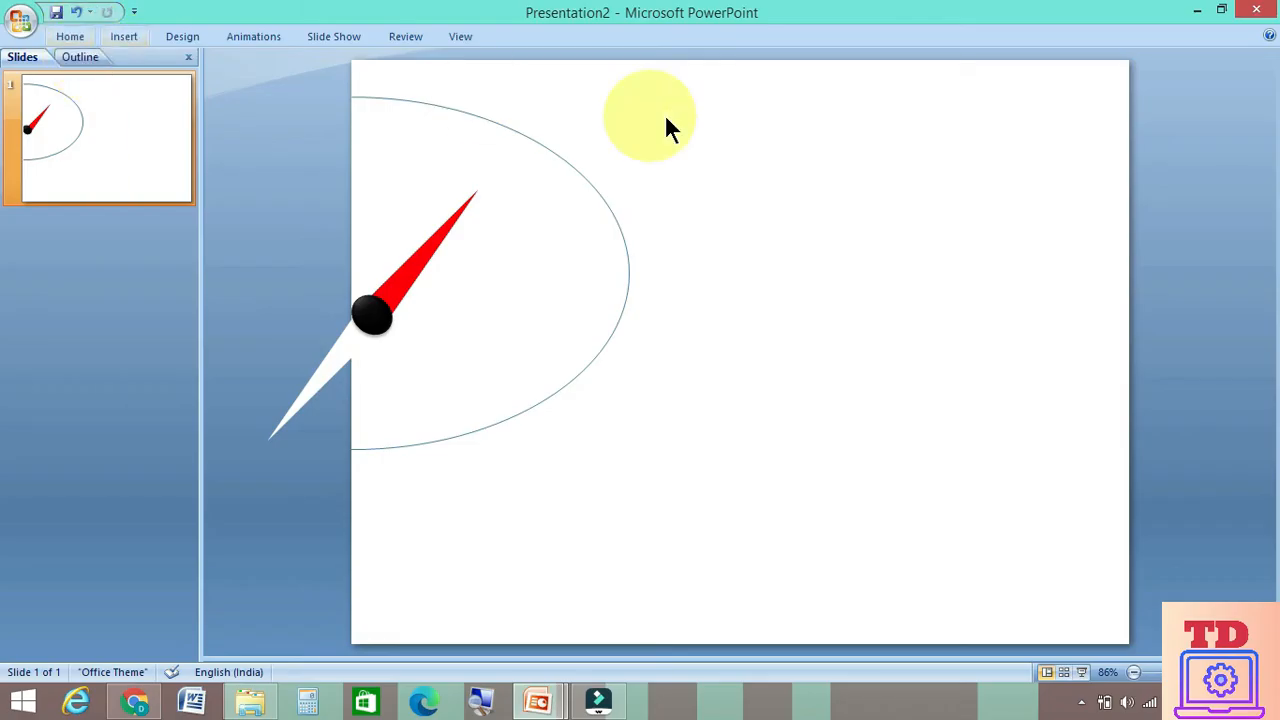
Set the outline color of the half-ellipse arc to the medium blue theme color
left_click(541, 148)
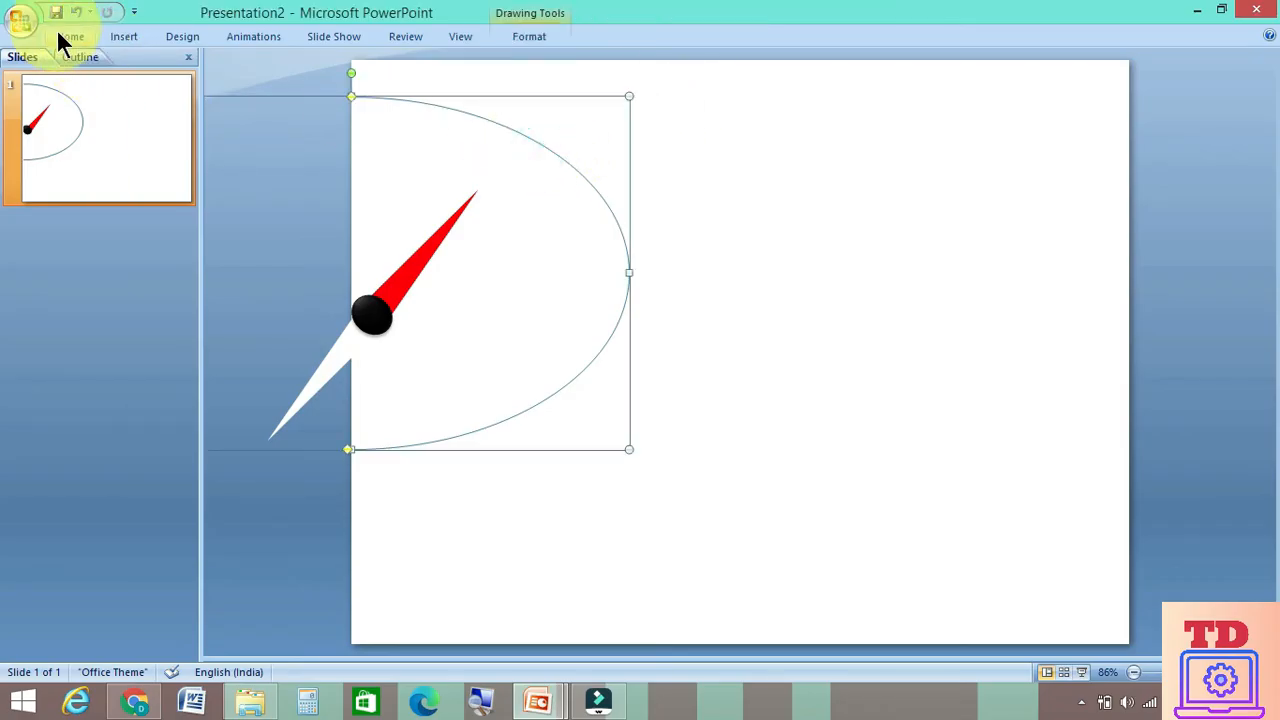
left_click(59, 33)
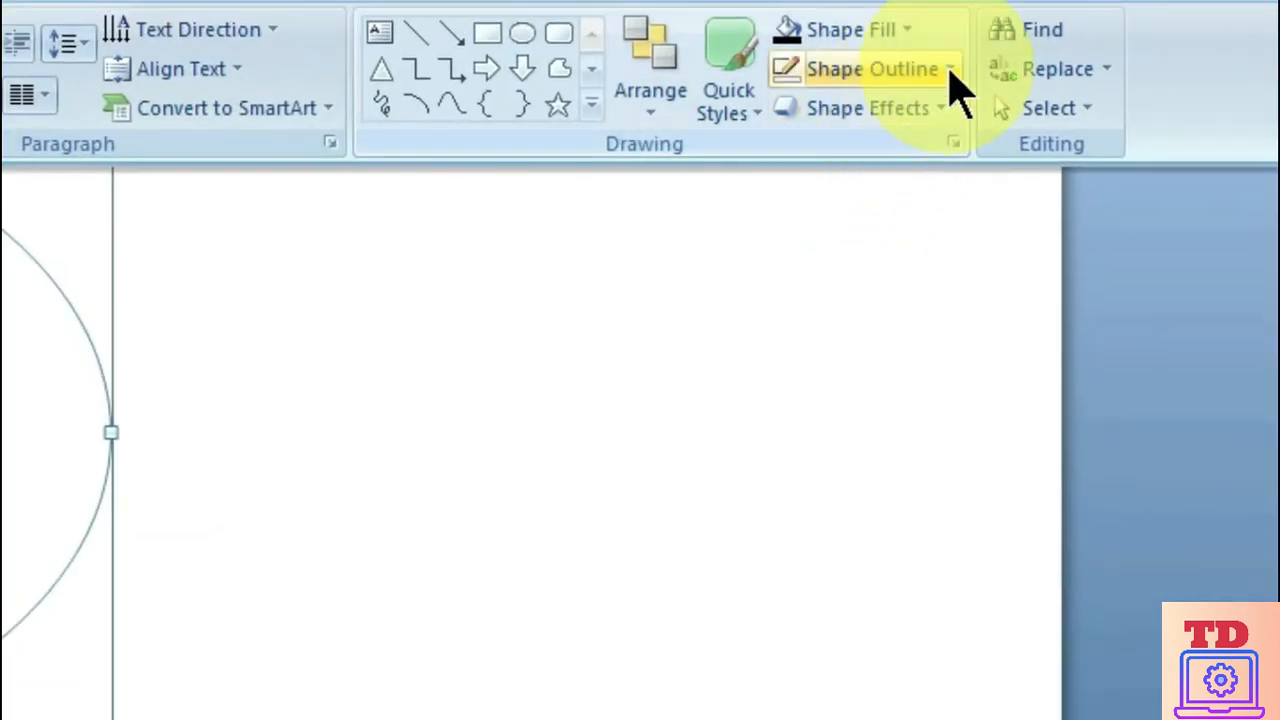
left_click(1038, 85)
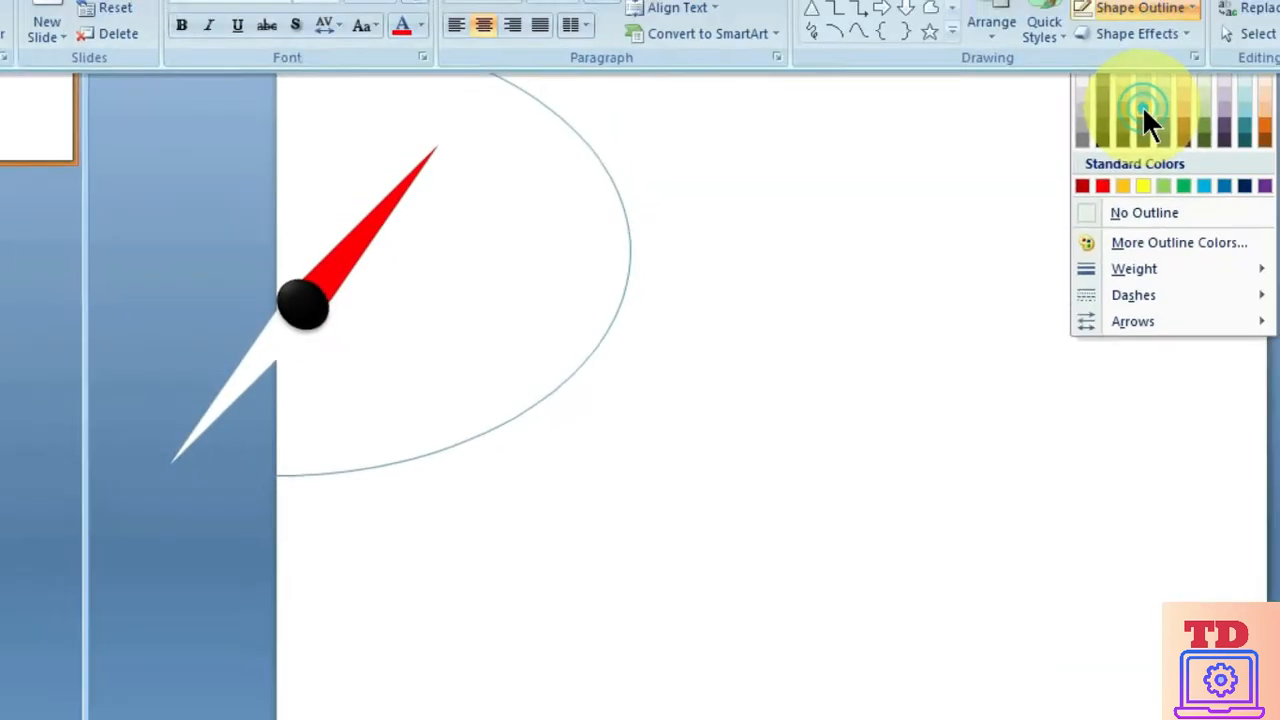
left_click(879, 226)
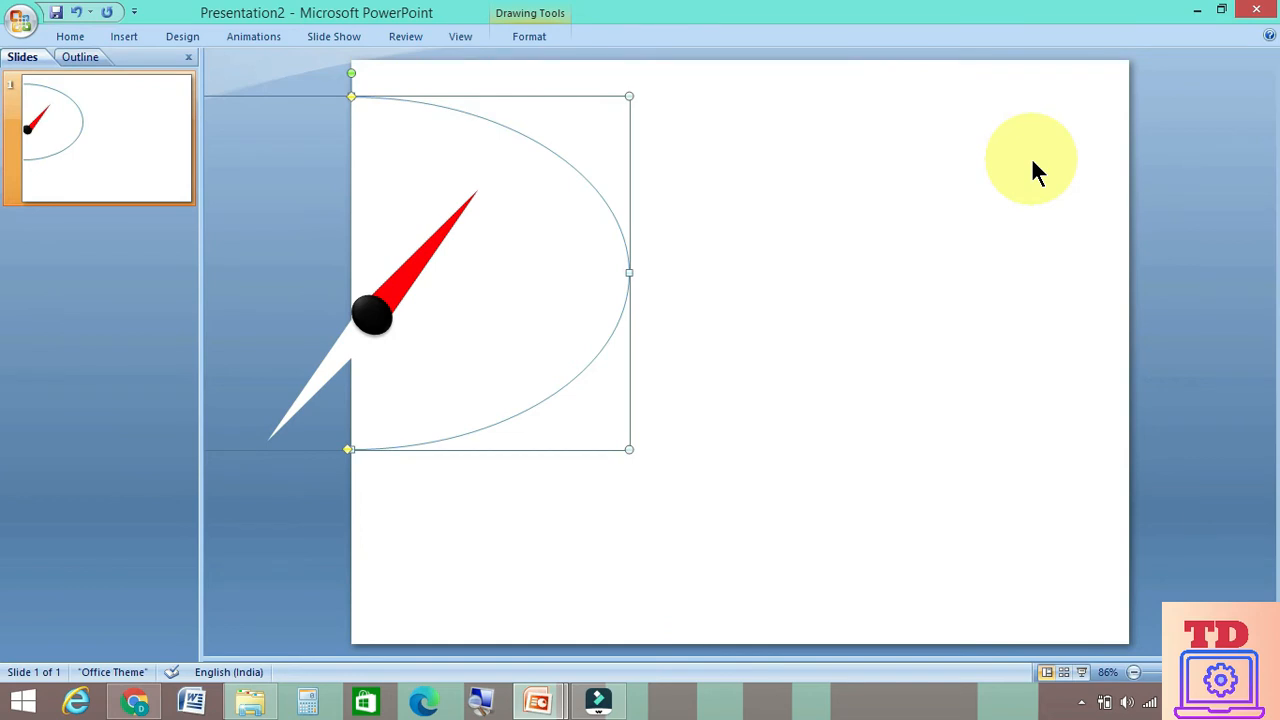
Set the arc's outline width to 8 pt in the line style settings
left_click(68, 37)
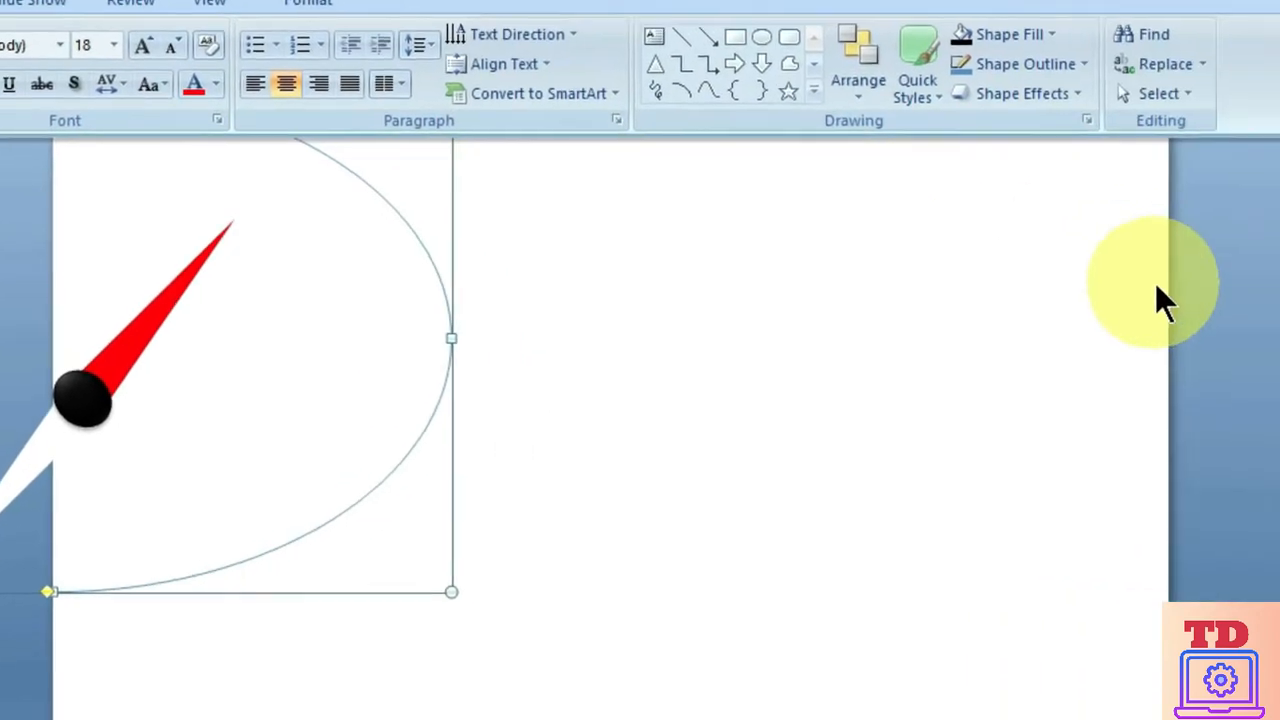
left_click(1038, 55)
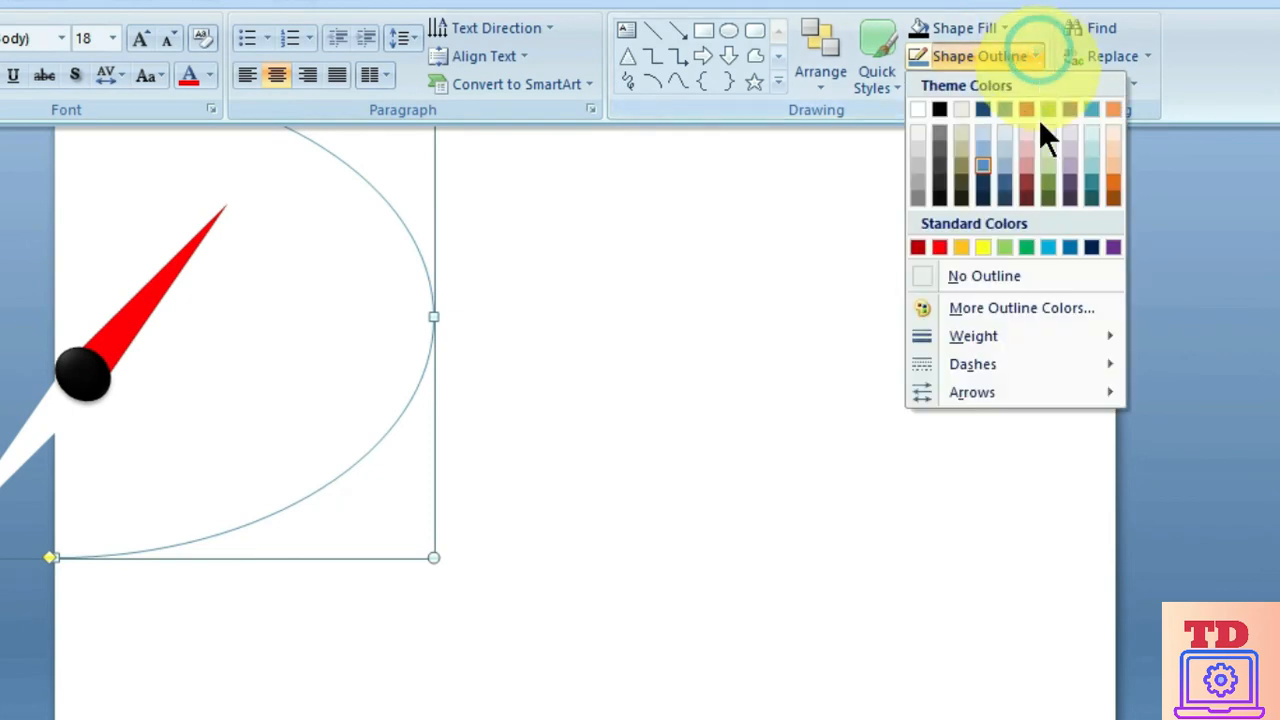
mouse_move(1038, 338)
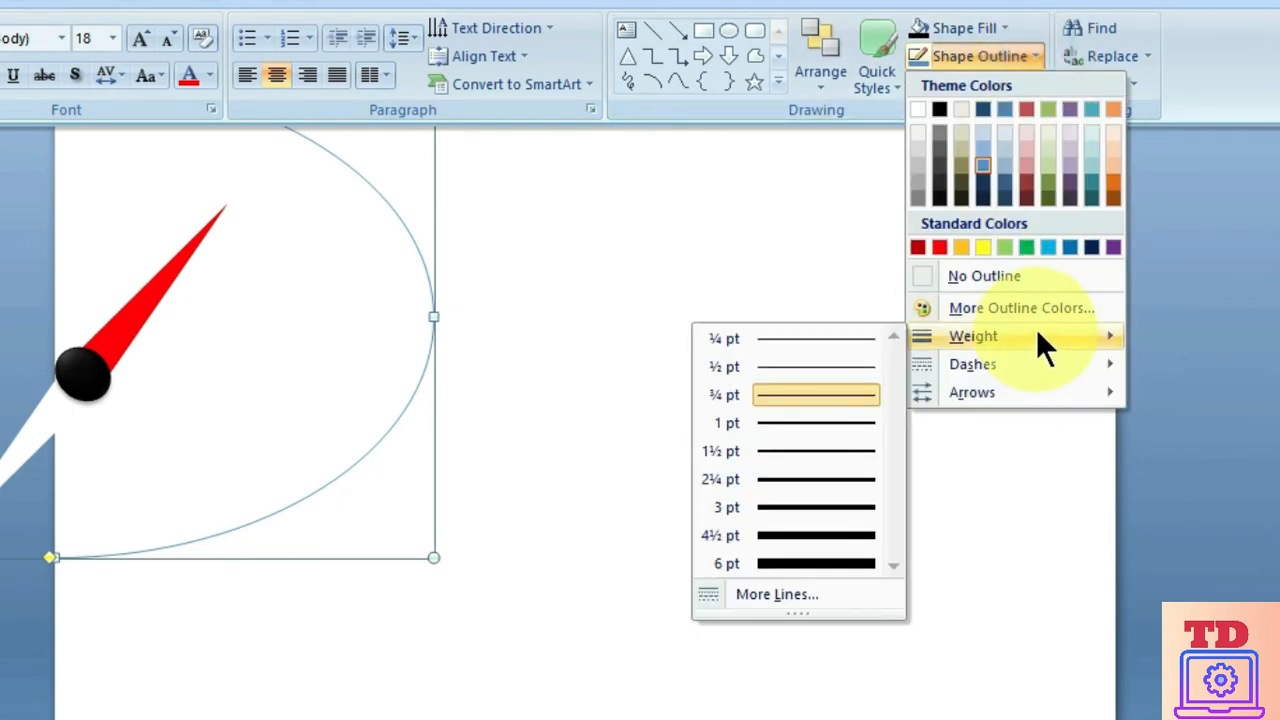
left_click(797, 596)
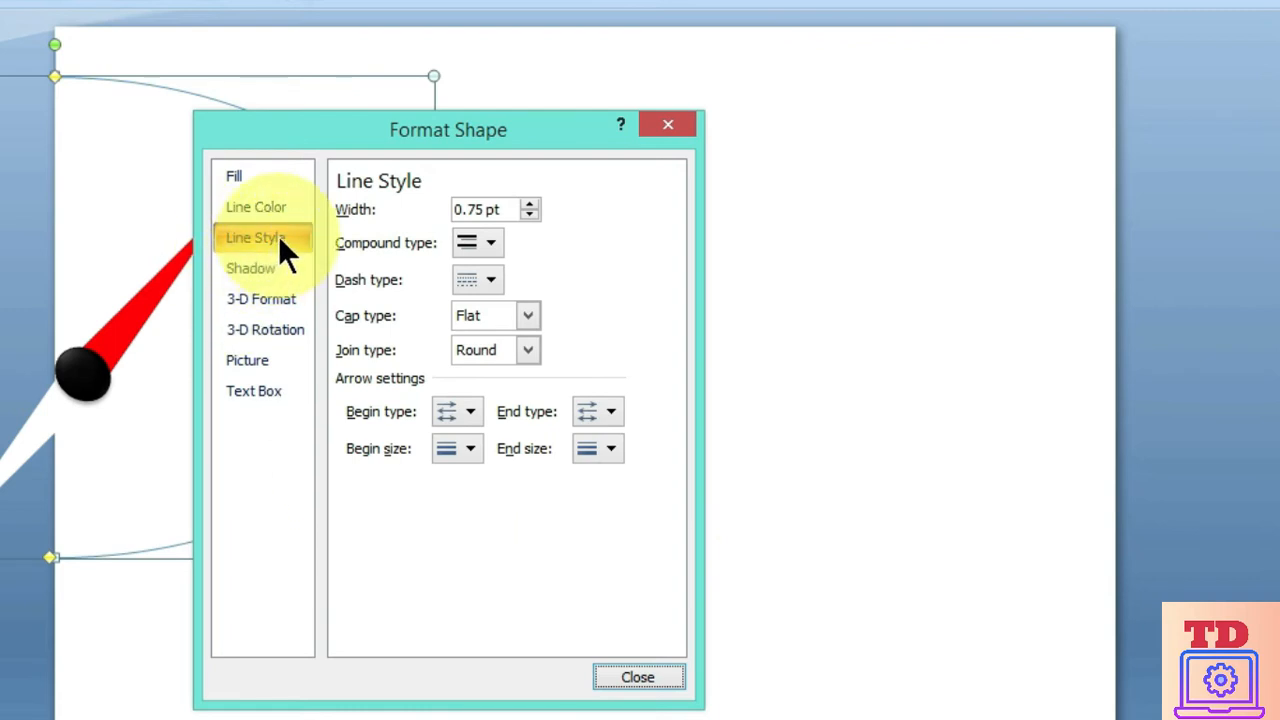
double_click(508, 207)
type("8")
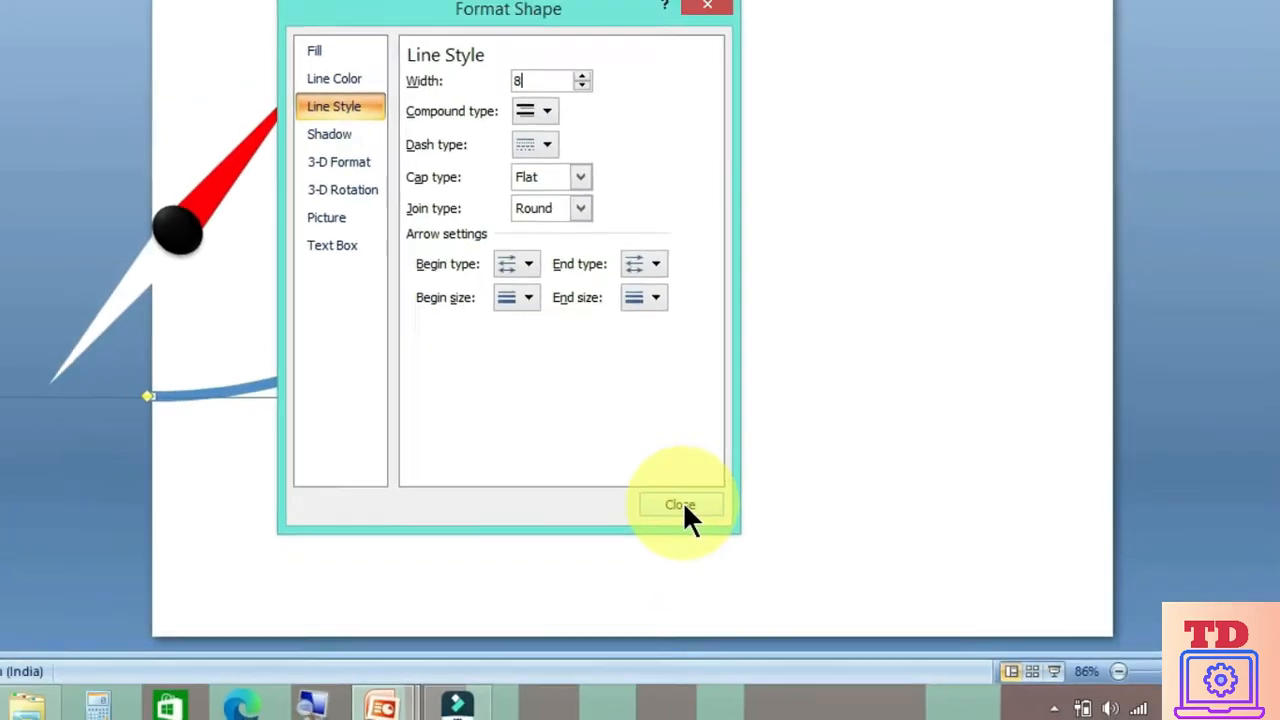
left_click(682, 505)
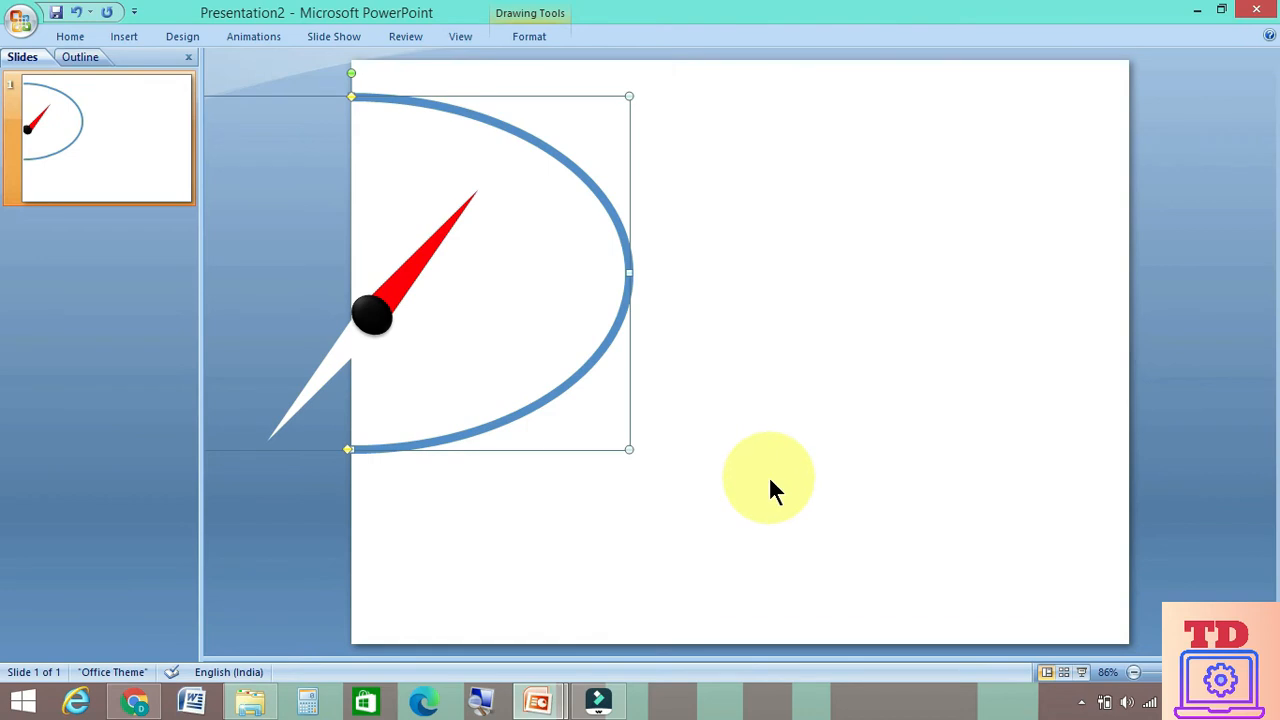
Start an oval from the basic shapes for drawing at the upper part of the blue arc
left_click(68, 36)
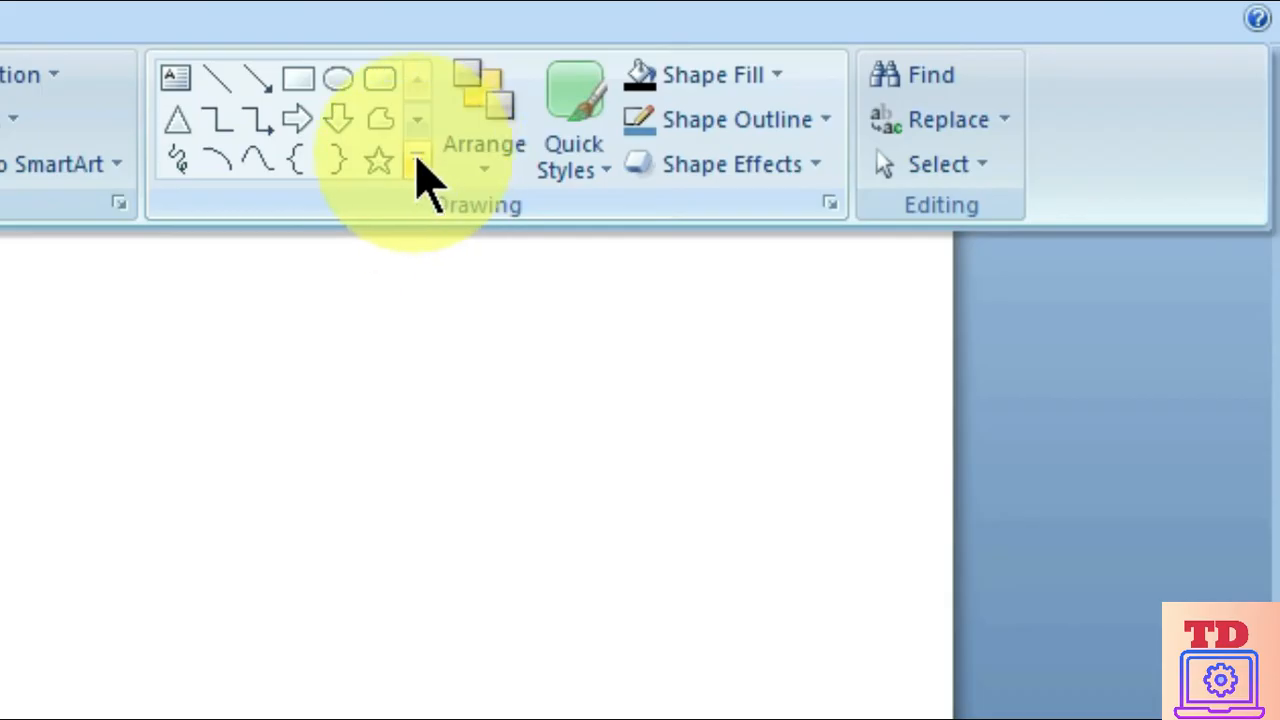
left_click(418, 163)
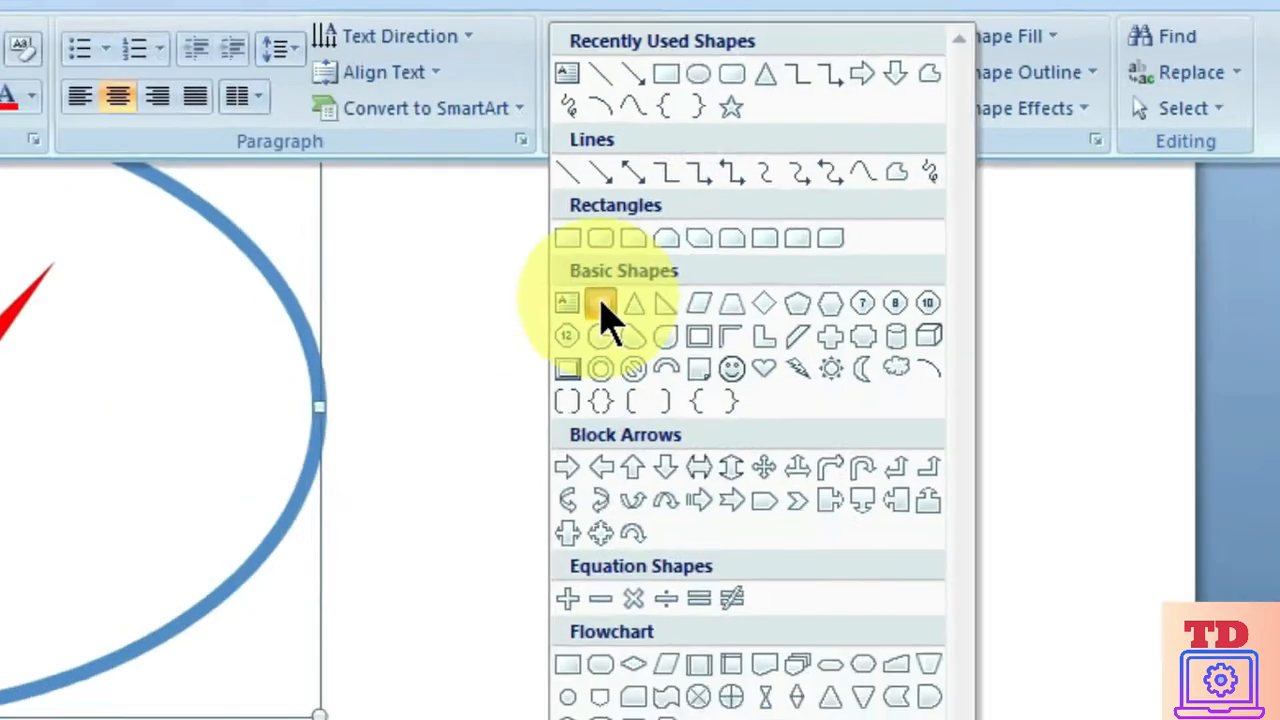
left_click(218, 405)
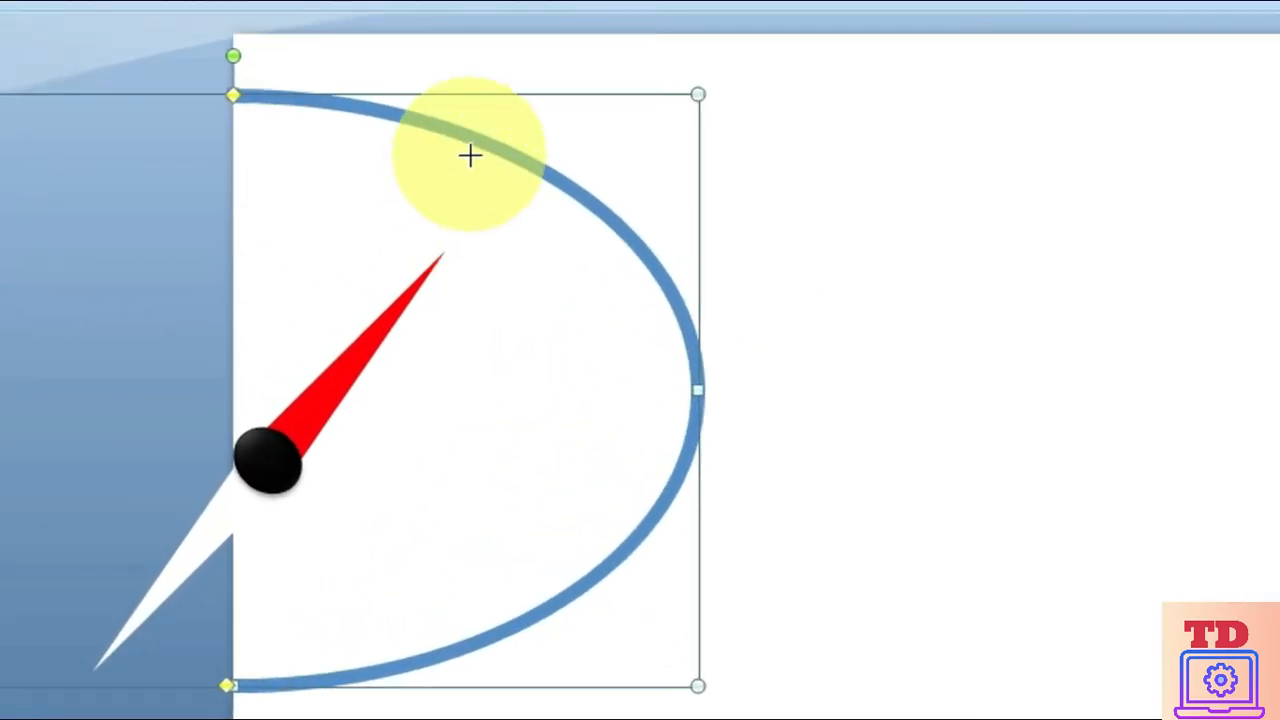
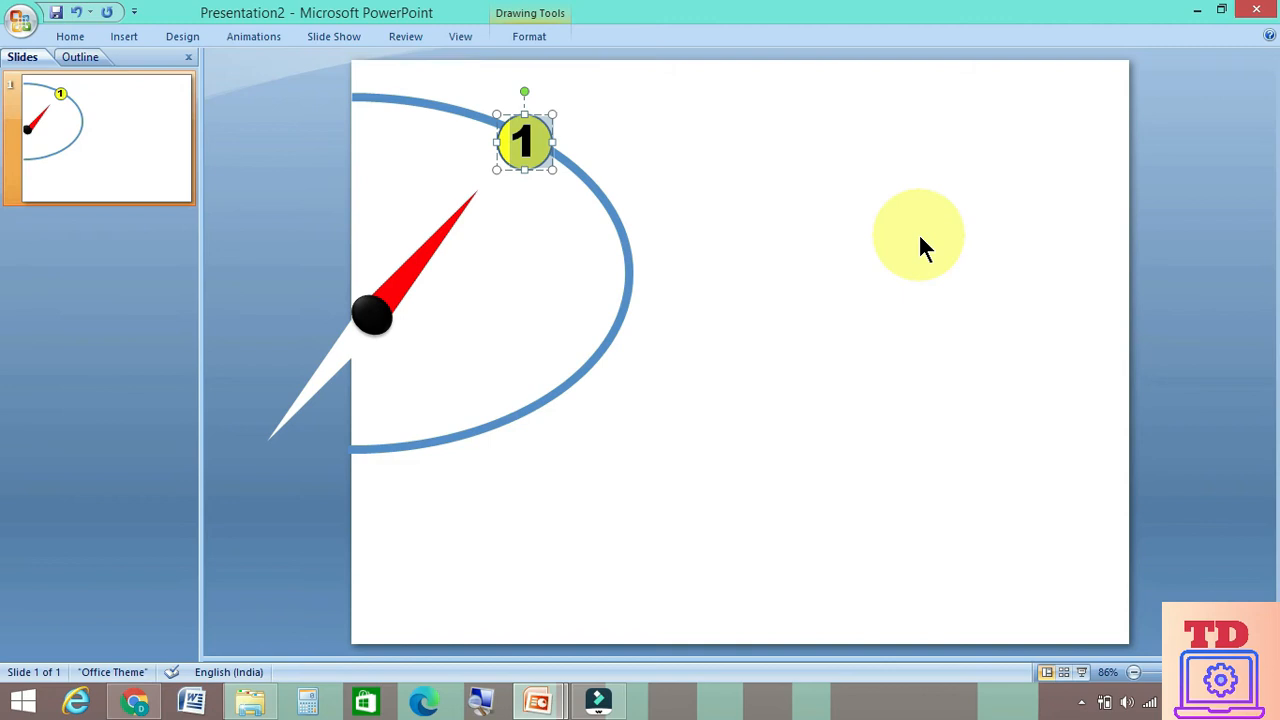
Remove the outline of the yellow circle numbered 1 and apply the second preset shape effect to it
left_click(68, 36)
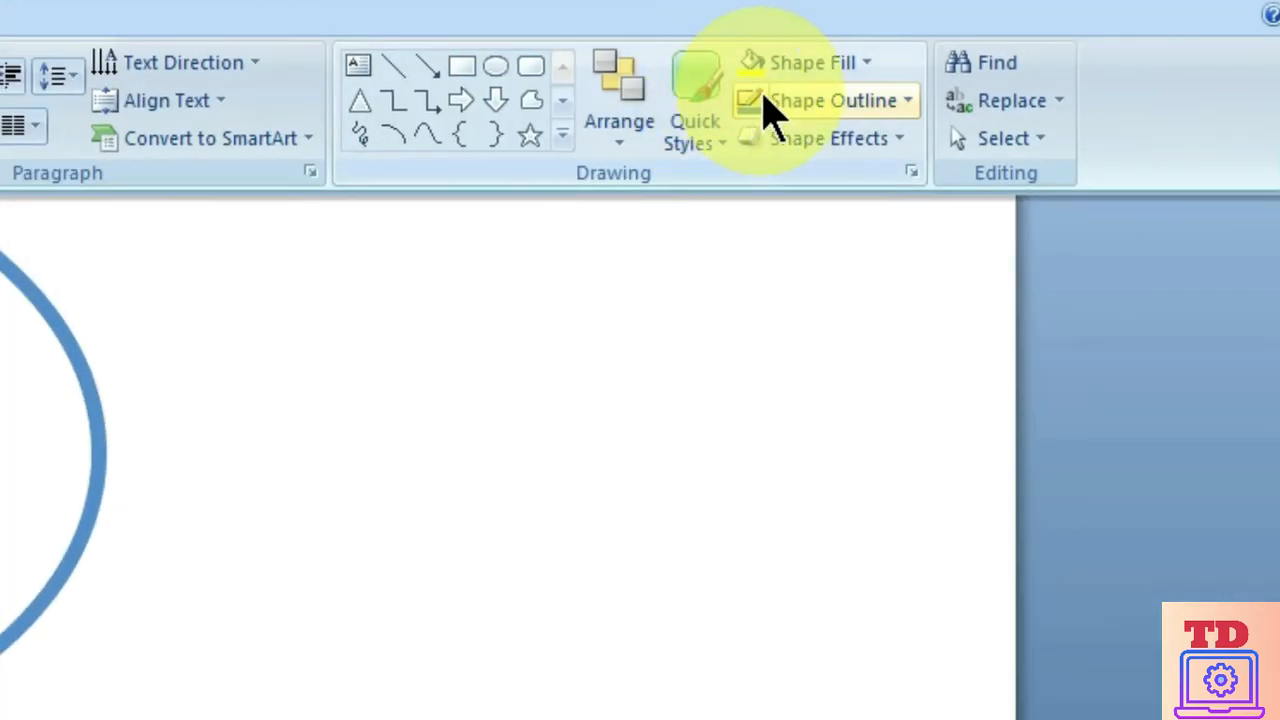
left_click(985, 104)
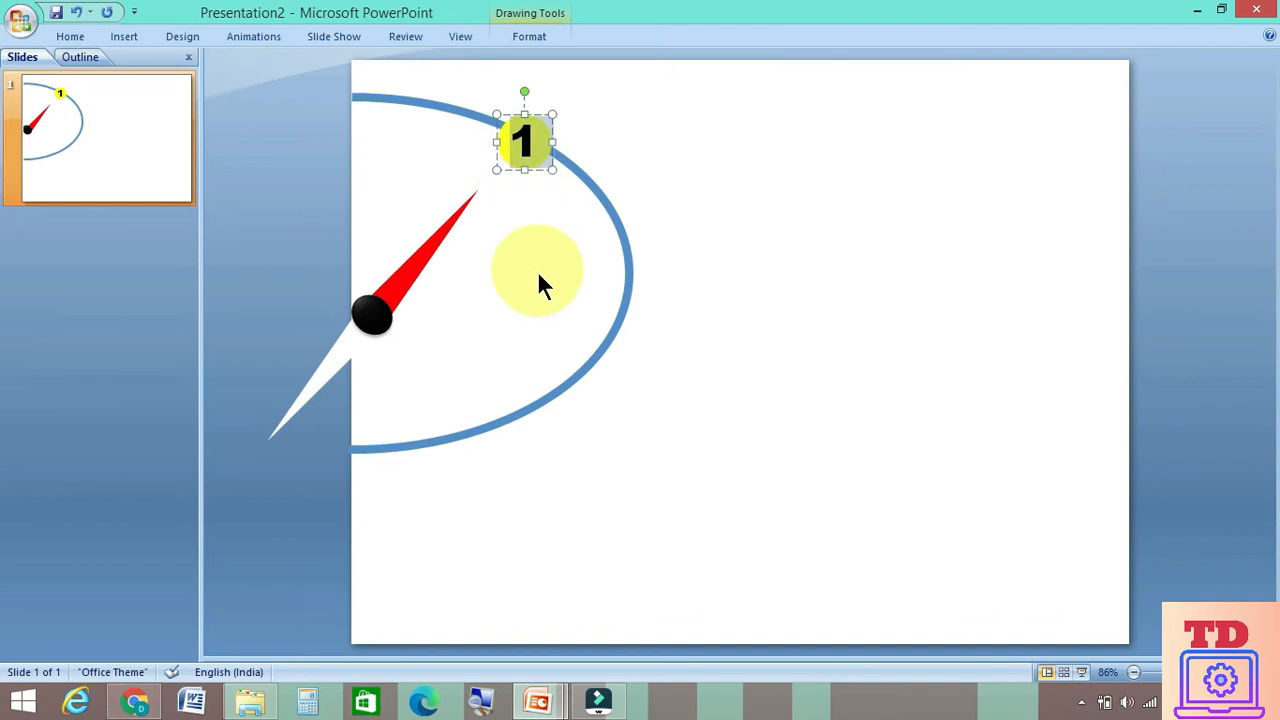
left_click(70, 37)
left_click(928, 135)
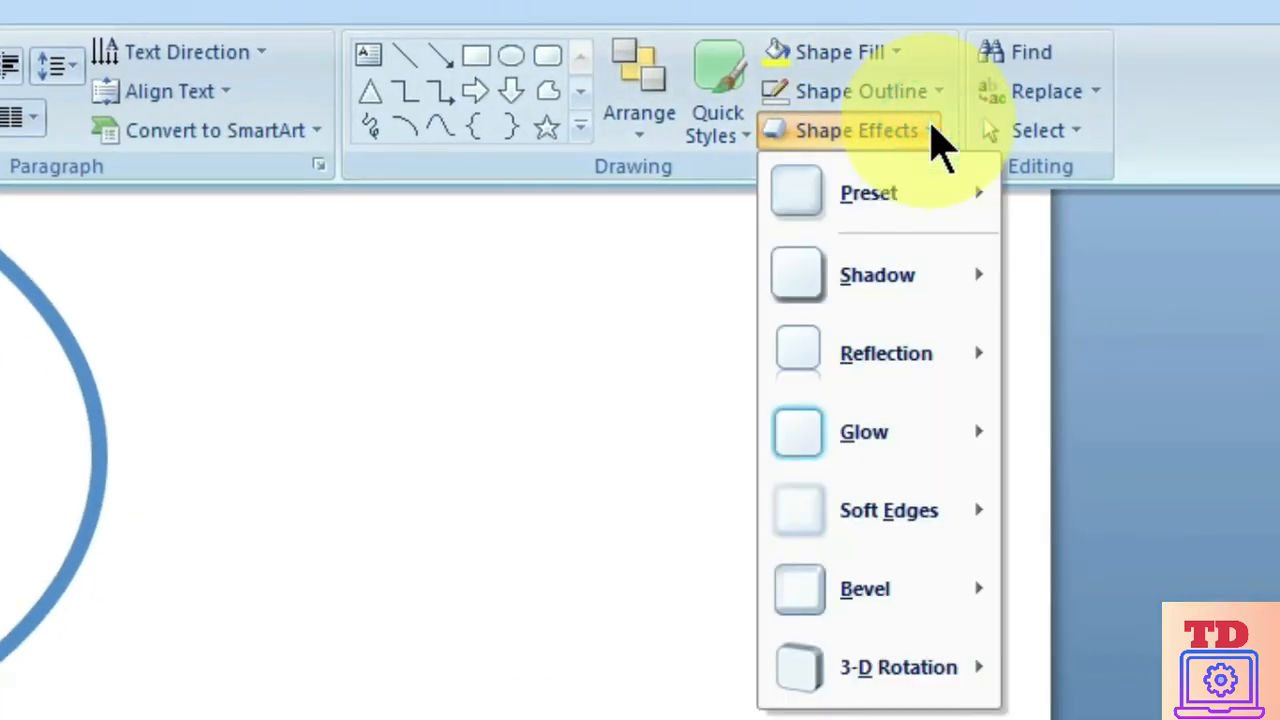
mouse_move(929, 191)
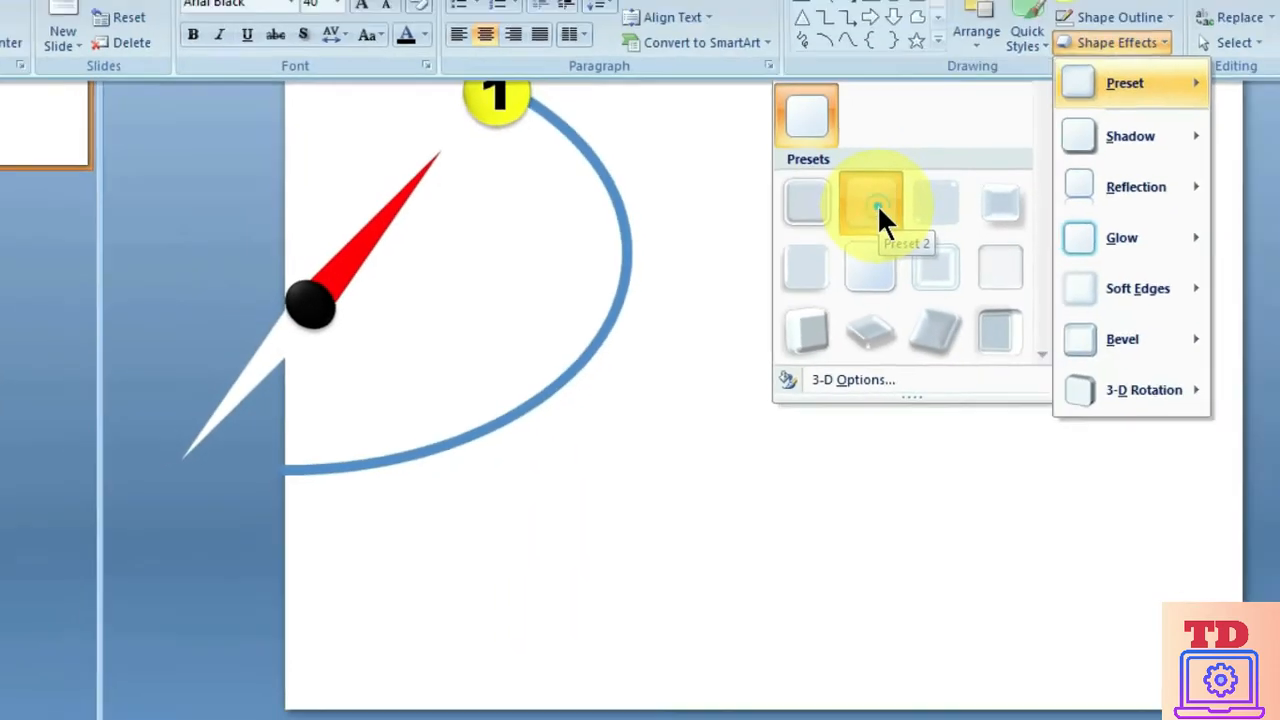
left_click(488, 392)
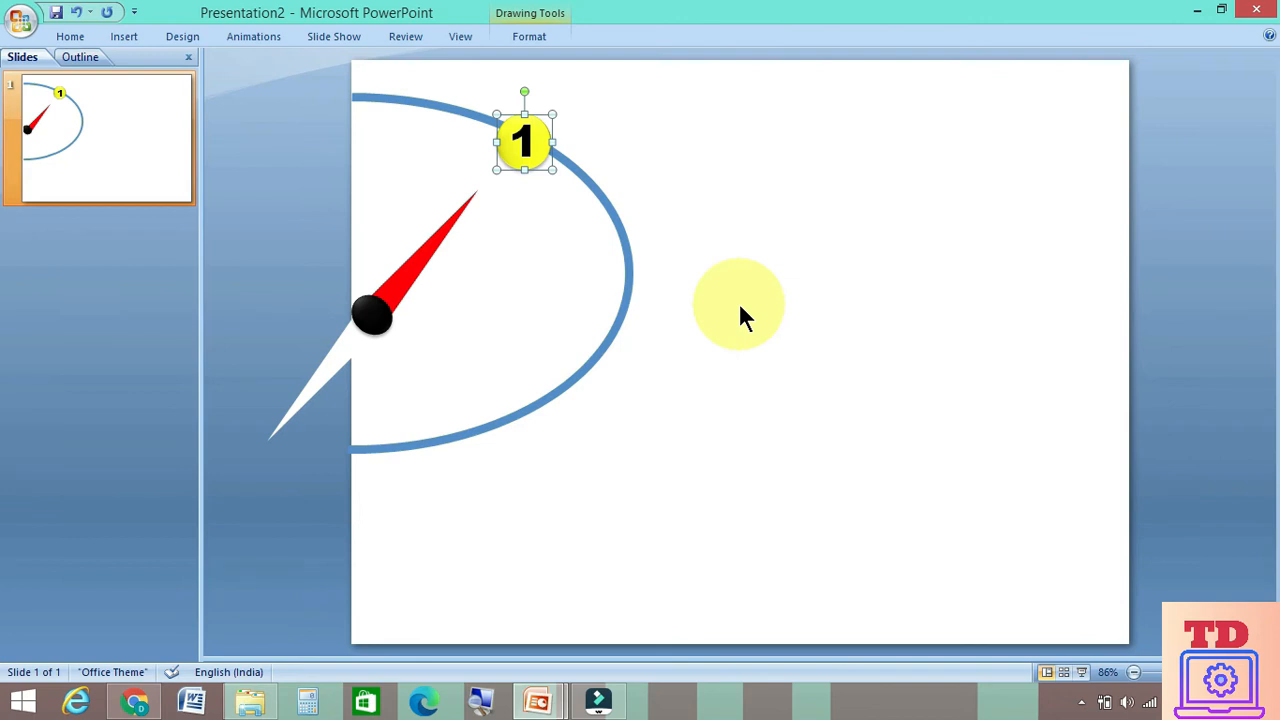
Add a text box beside the yellow circle containing "Your Text Here"
left_click(70, 38)
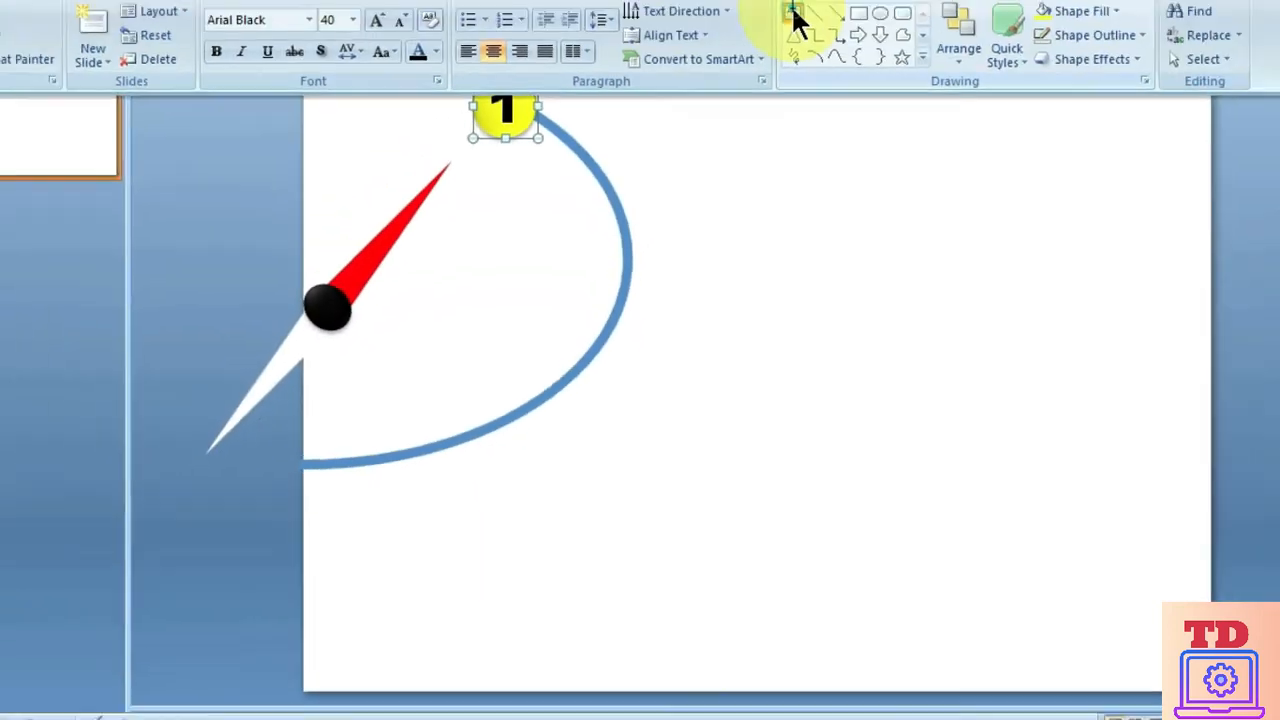
left_click(793, 13)
left_click_drag(586, 88, 837, 172)
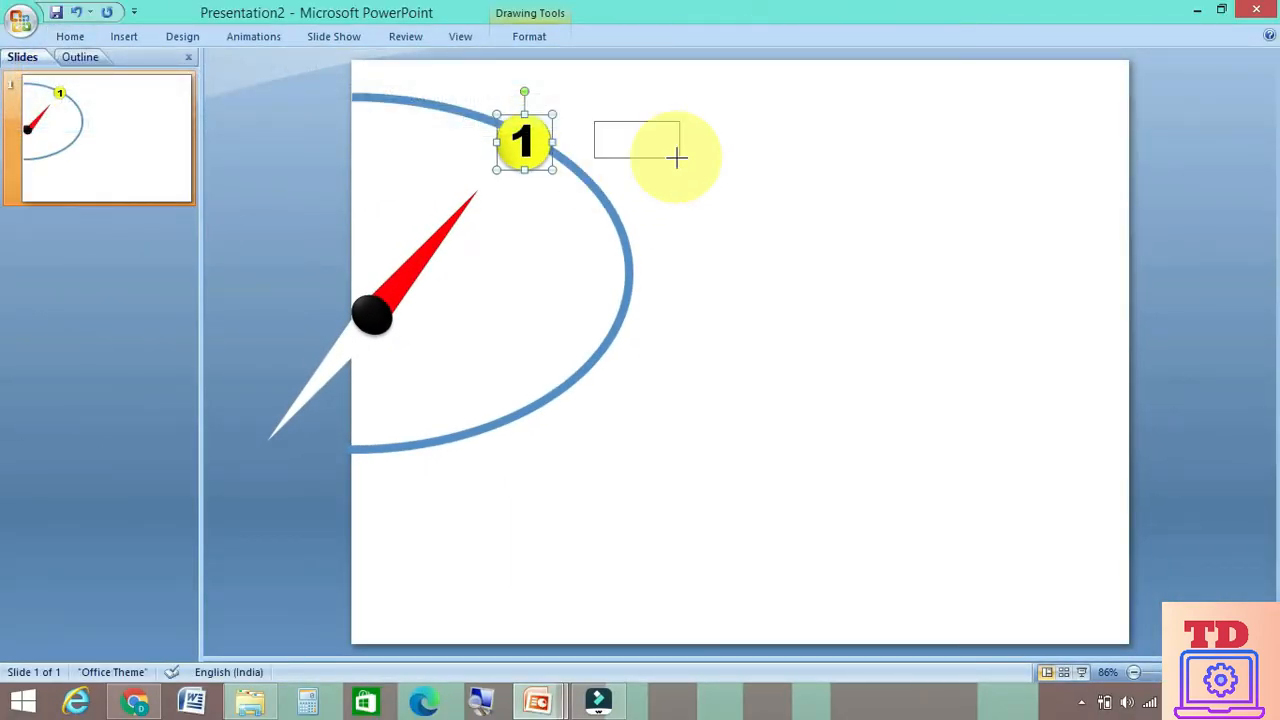
left_click(676, 134)
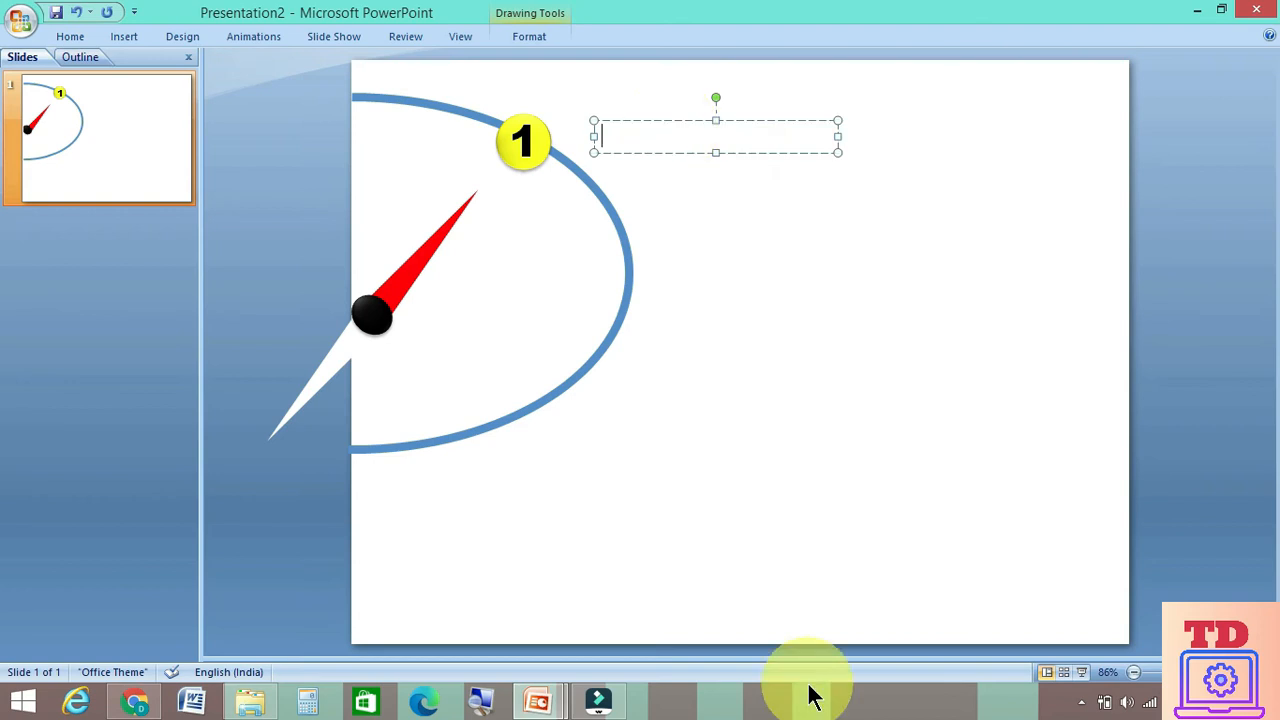
type("Your Text Here")
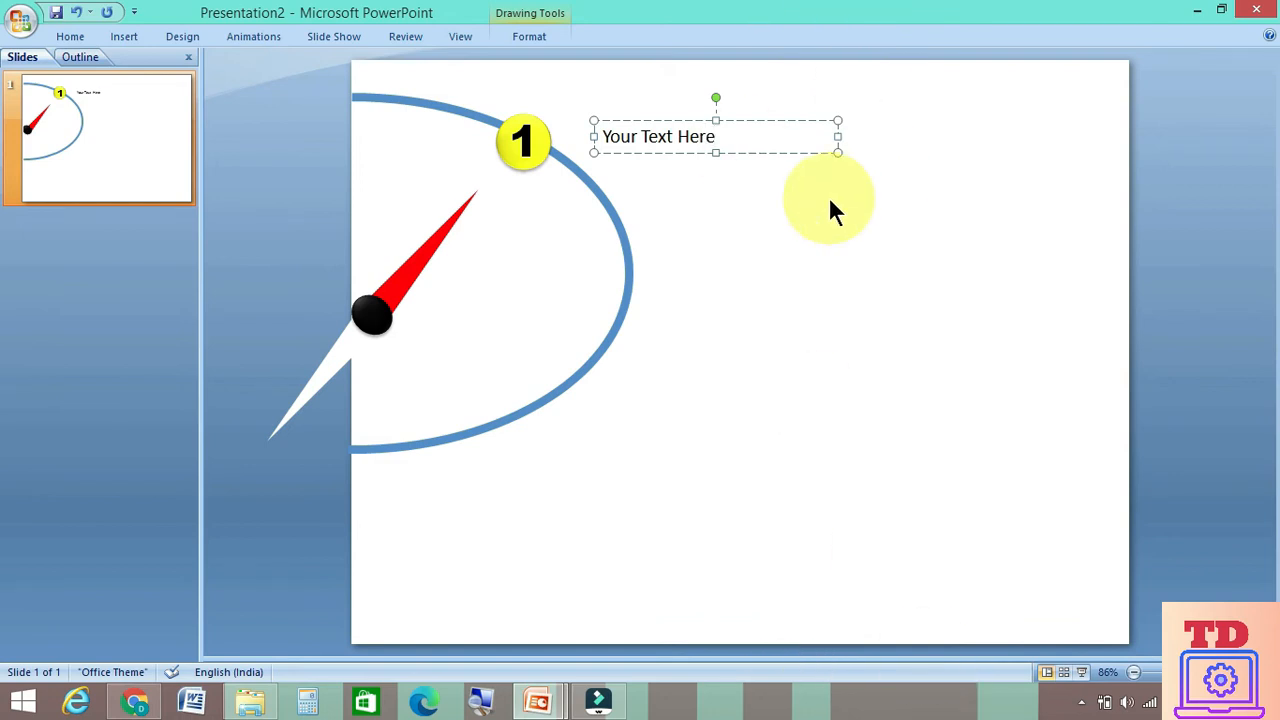
Set the font size of "Your Text Here" to 24
left_click(722, 135)
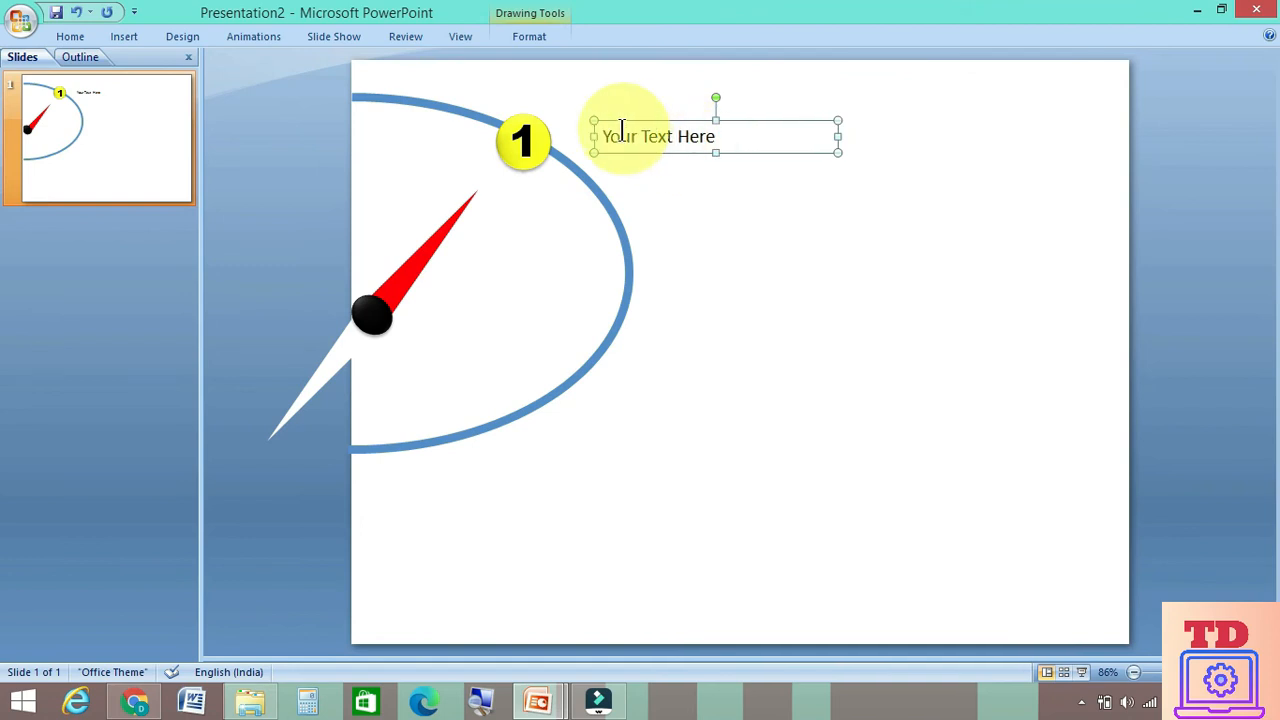
left_click_drag(604, 136, 718, 139)
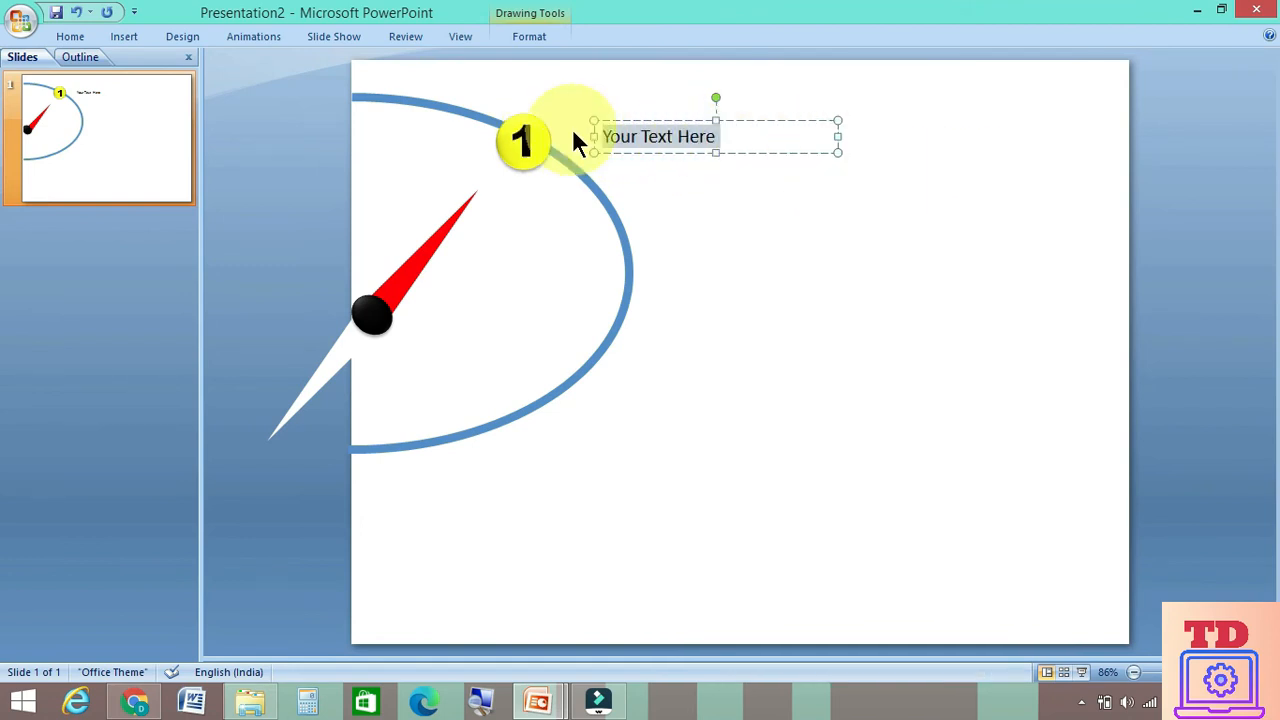
left_click(66, 35)
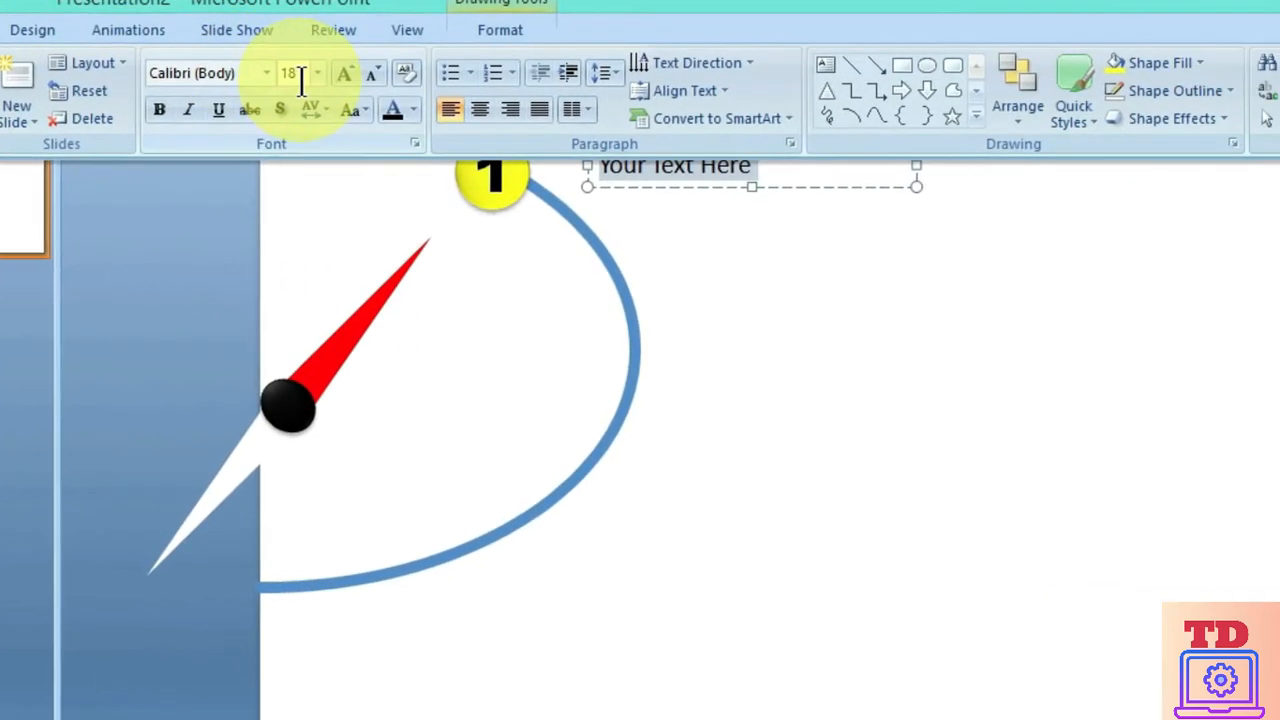
left_click(234, 56)
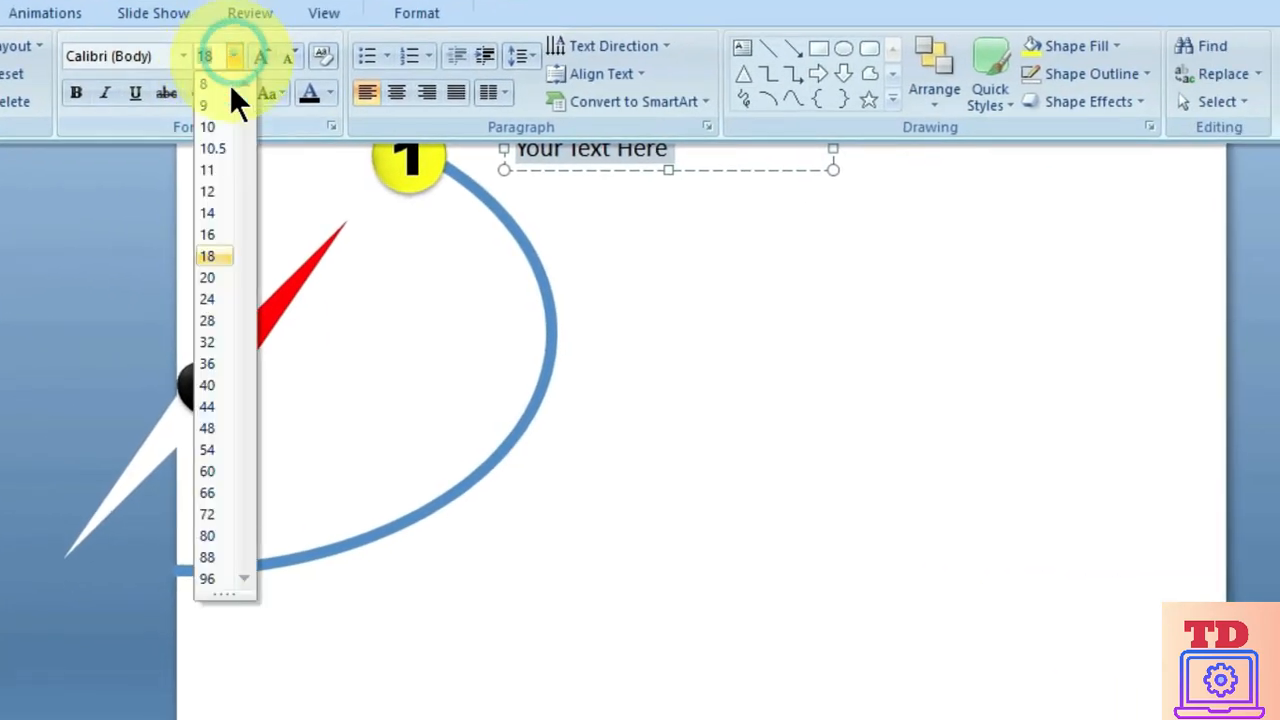
left_click(213, 297)
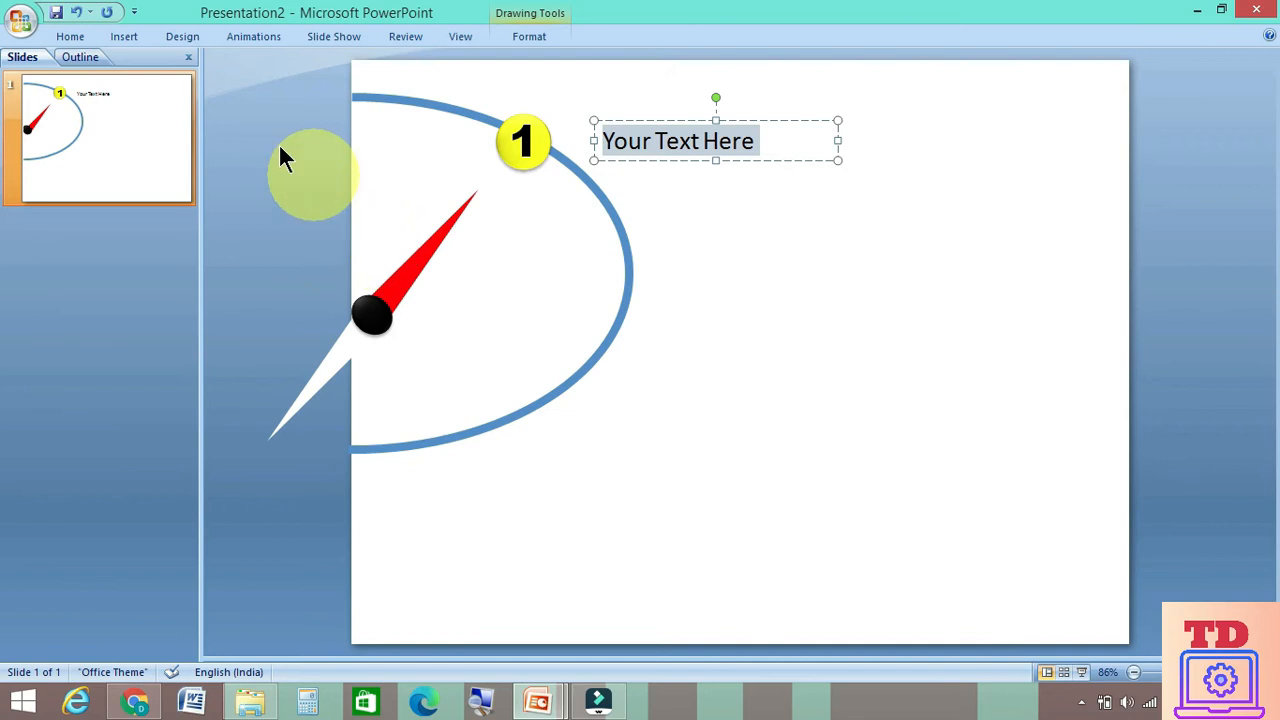
Change the font of "Your Text Here" to Arial Black and deselect the text box
left_click(56, 35)
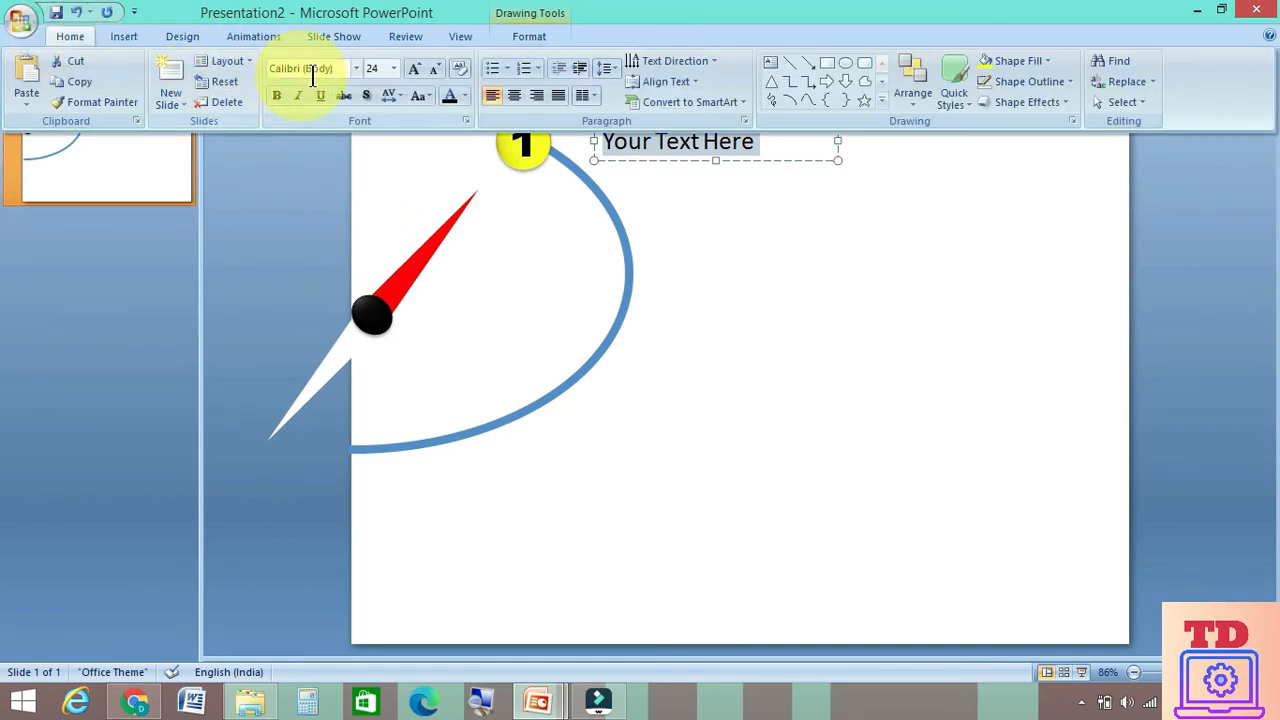
left_click(355, 70)
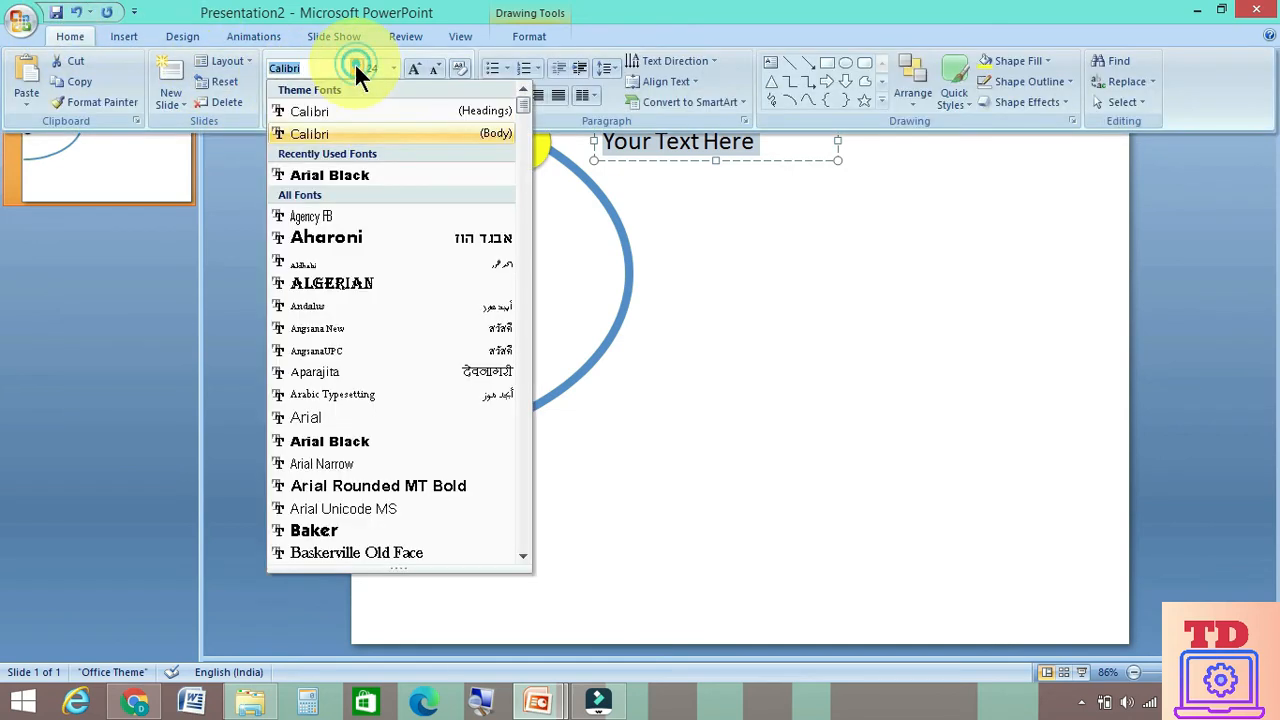
left_click(340, 166)
left_click(775, 229)
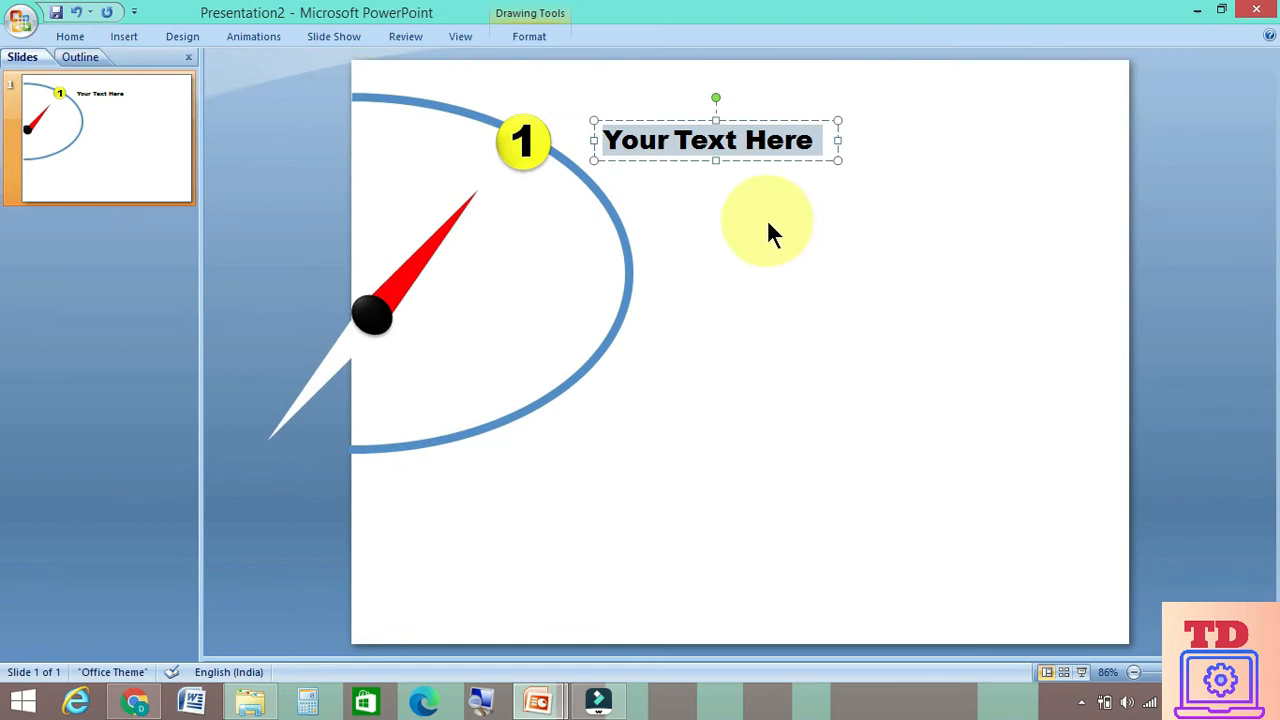
left_click(766, 226)
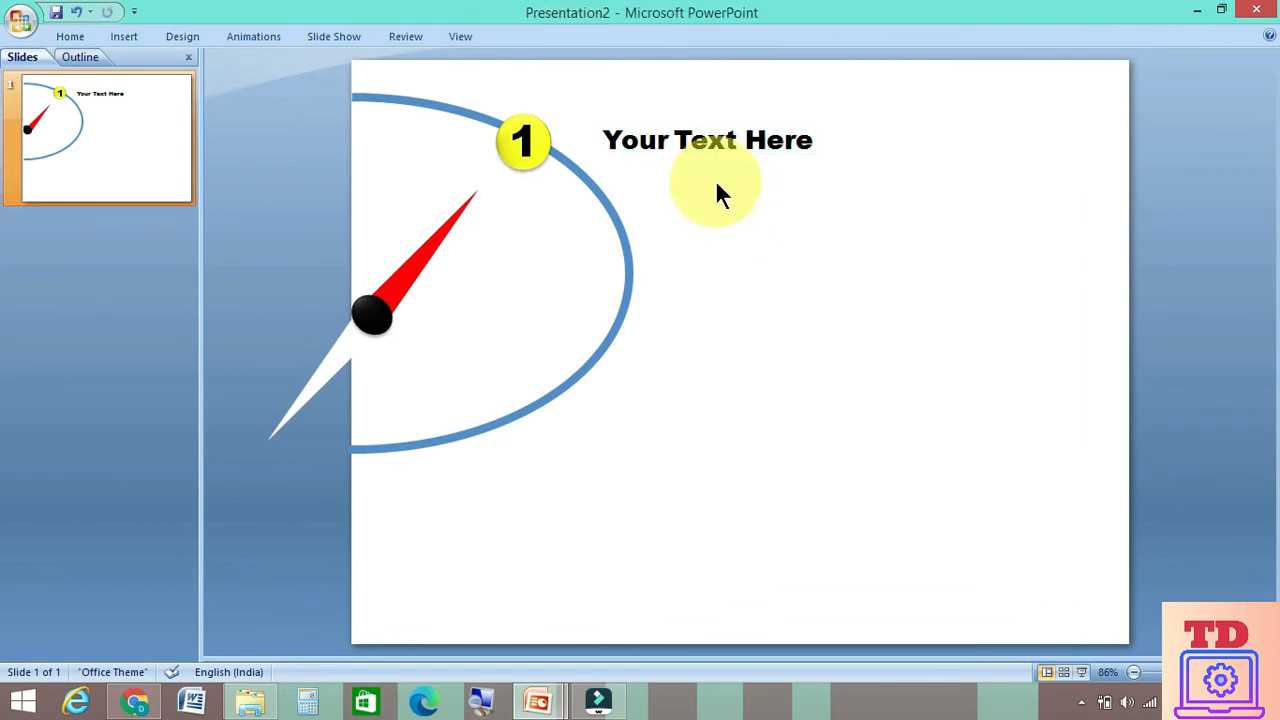
Set the red needle's rotation to 70° in its size and position settings
left_click(417, 270)
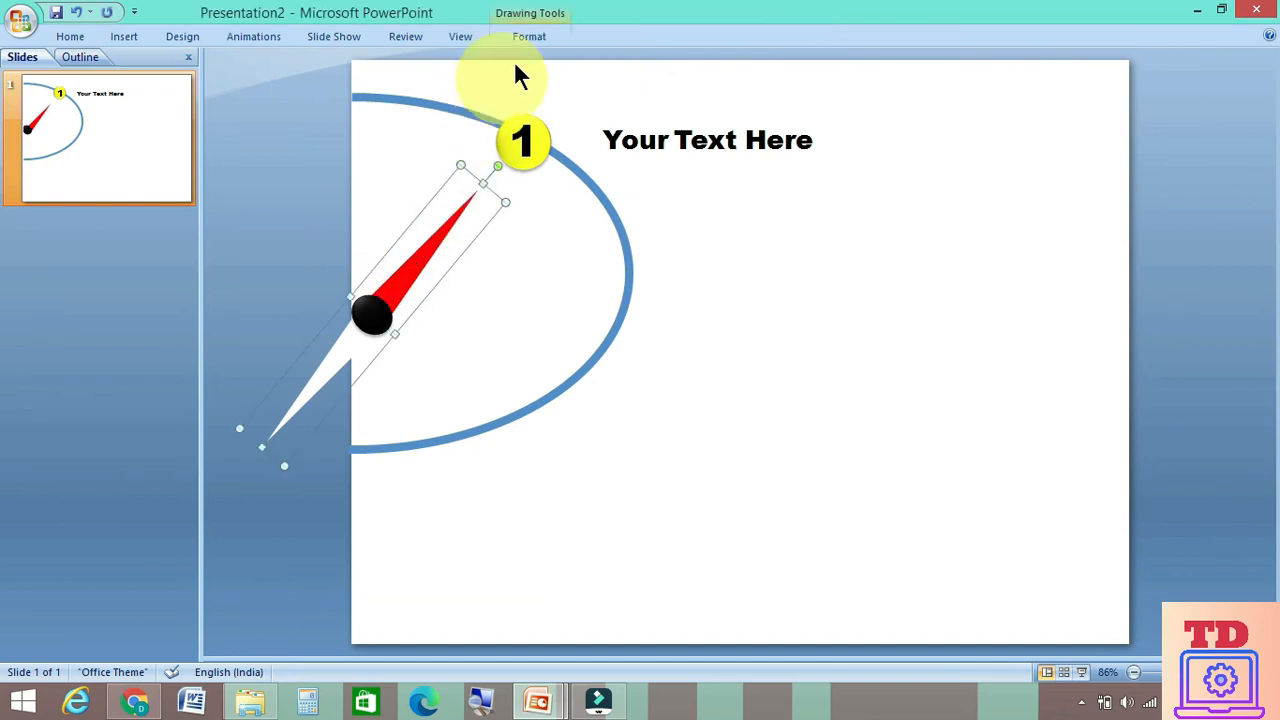
left_click(528, 35)
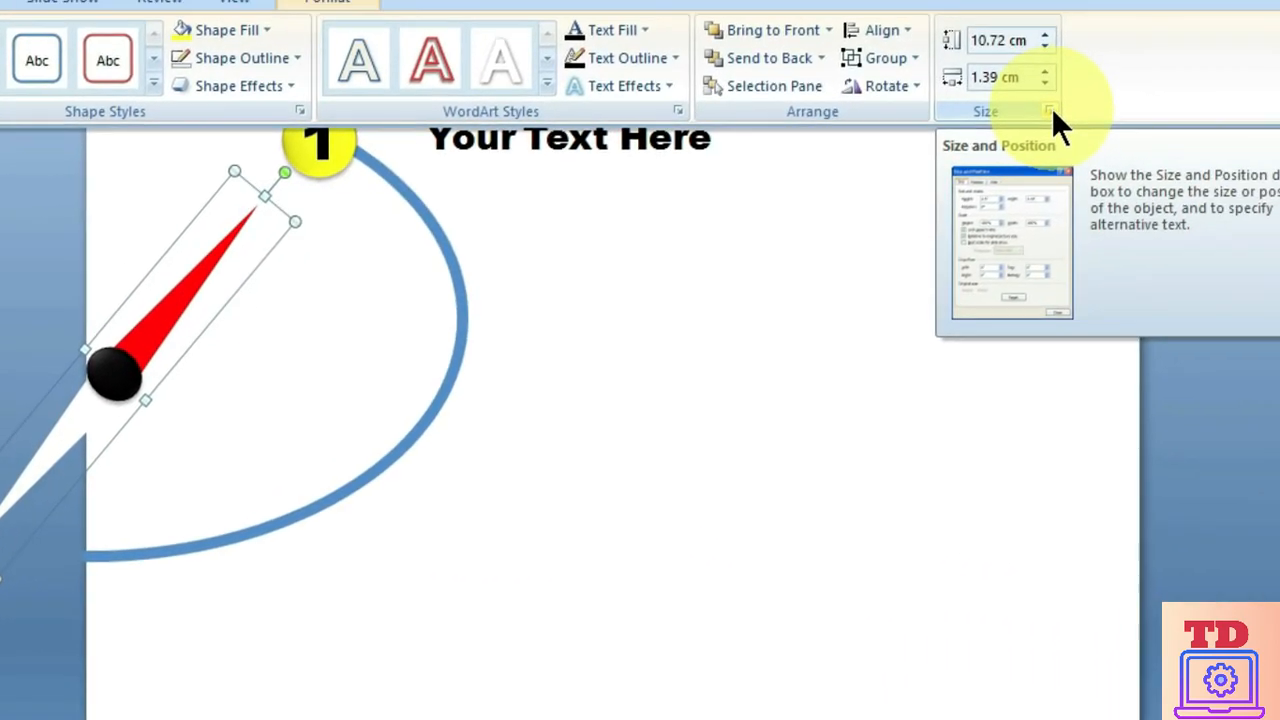
left_click(1049, 110)
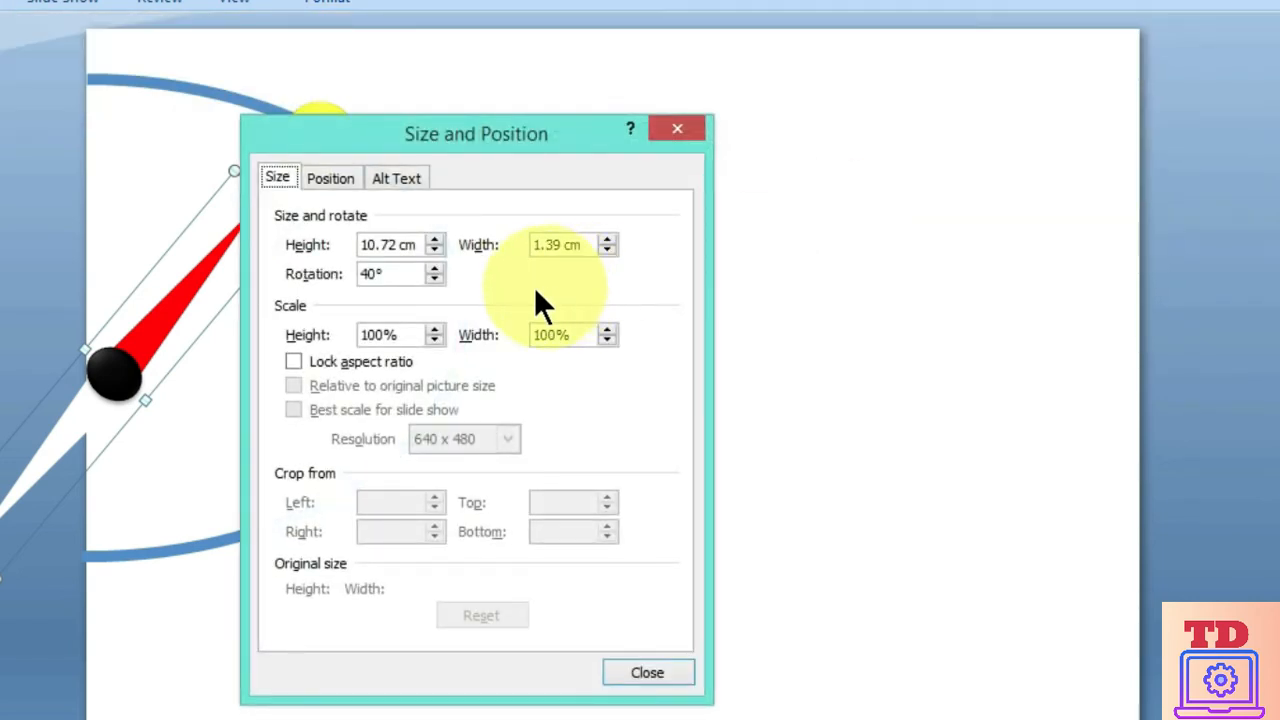
left_click_drag(389, 271, 238, 255)
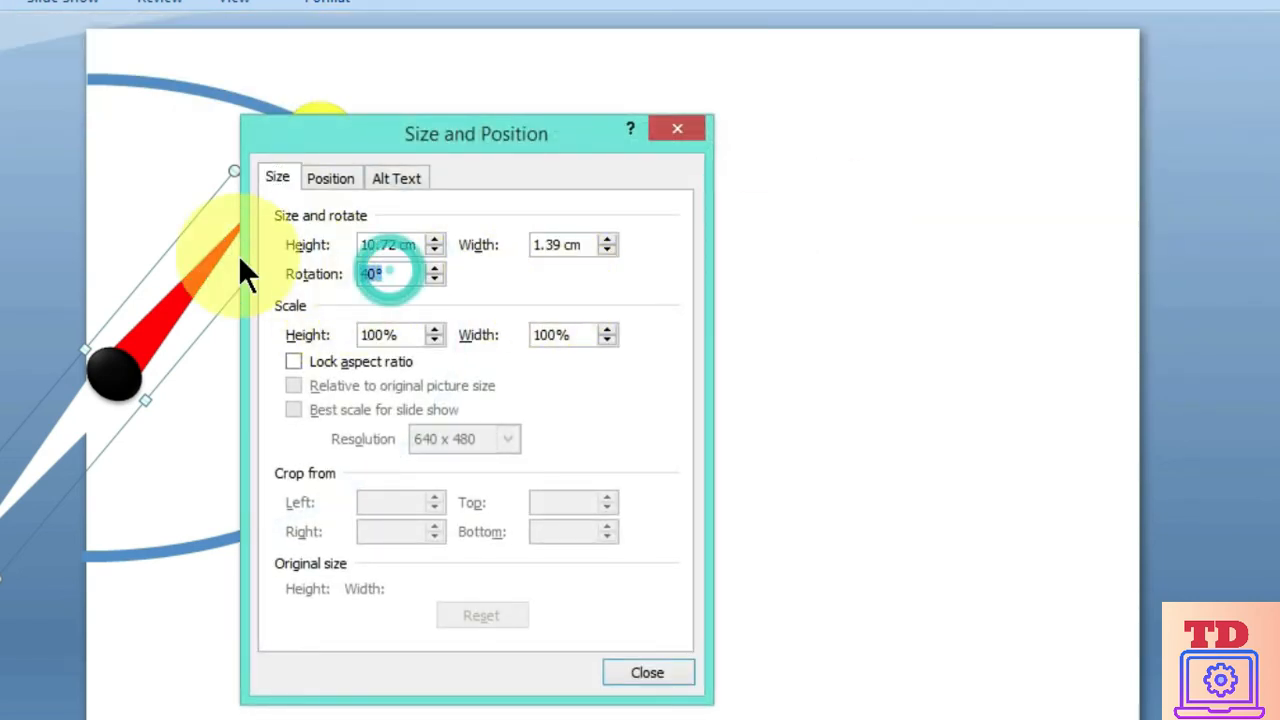
type("70")
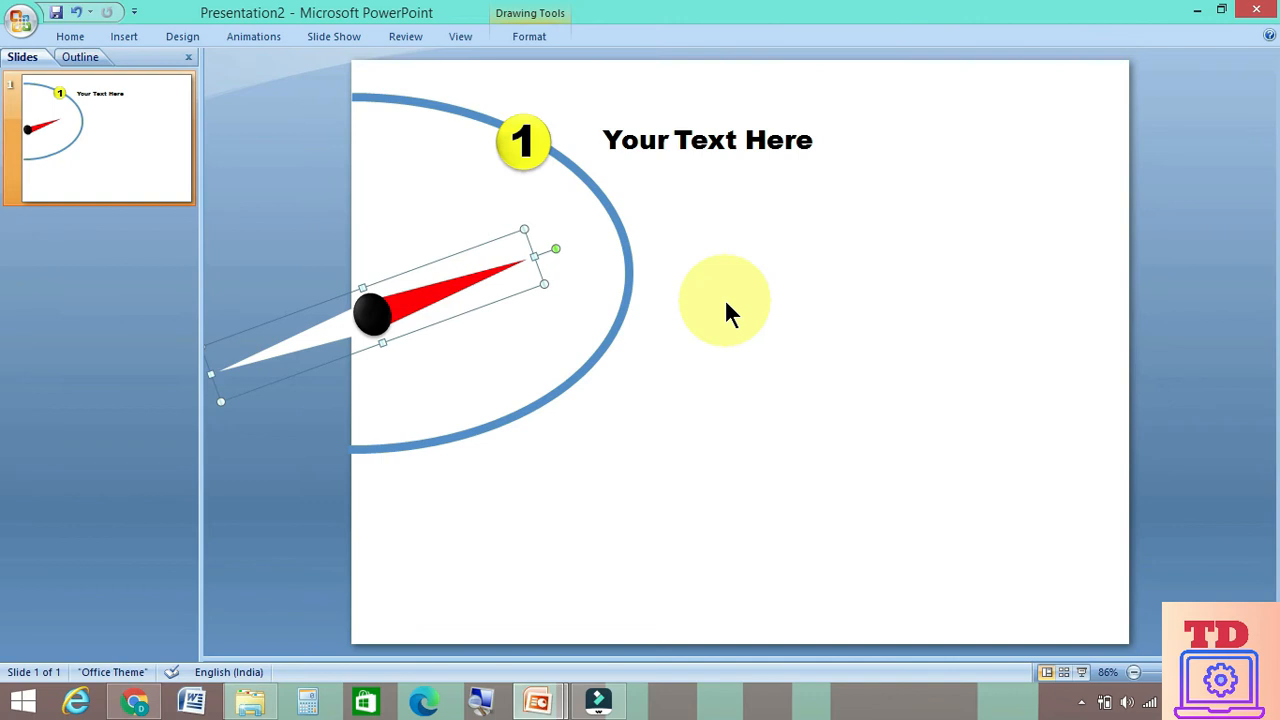
Draw a nearly horizontal straight line from the blue arc, just above its outermost point, to the slide's right edge
left_click(72, 37)
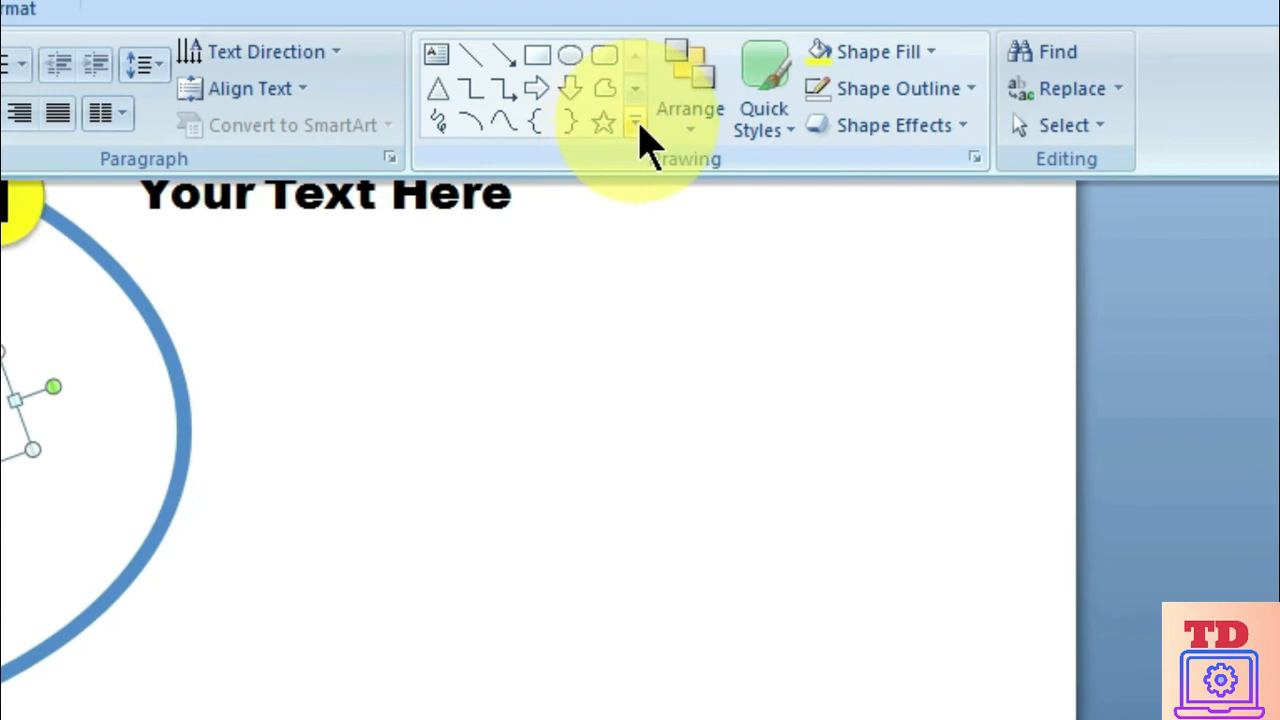
left_click(638, 124)
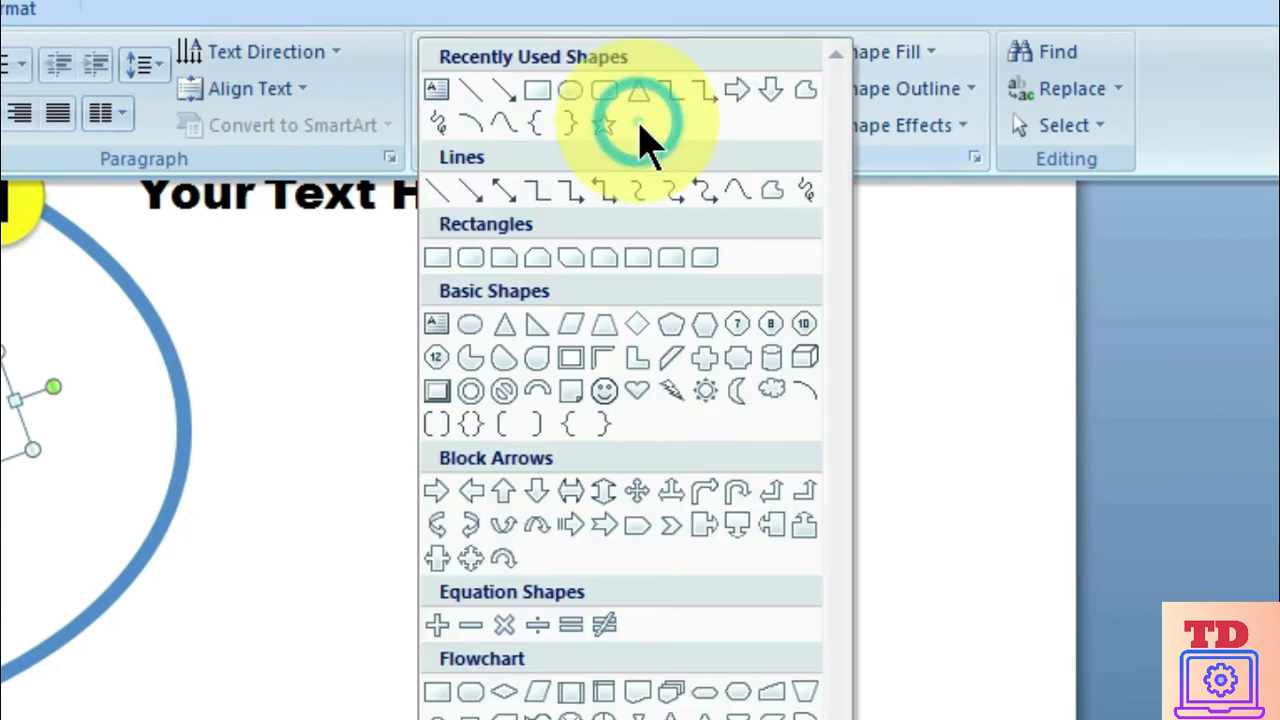
left_click(441, 191)
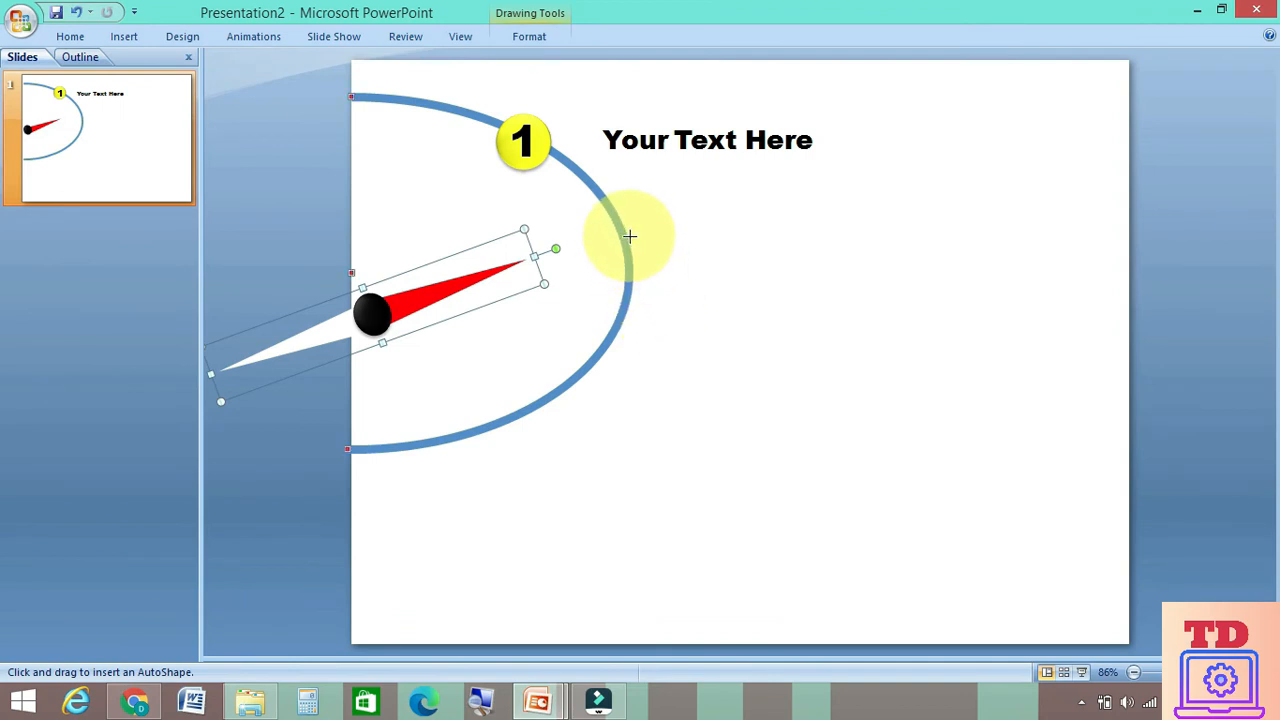
left_click_drag(629, 238, 1130, 242)
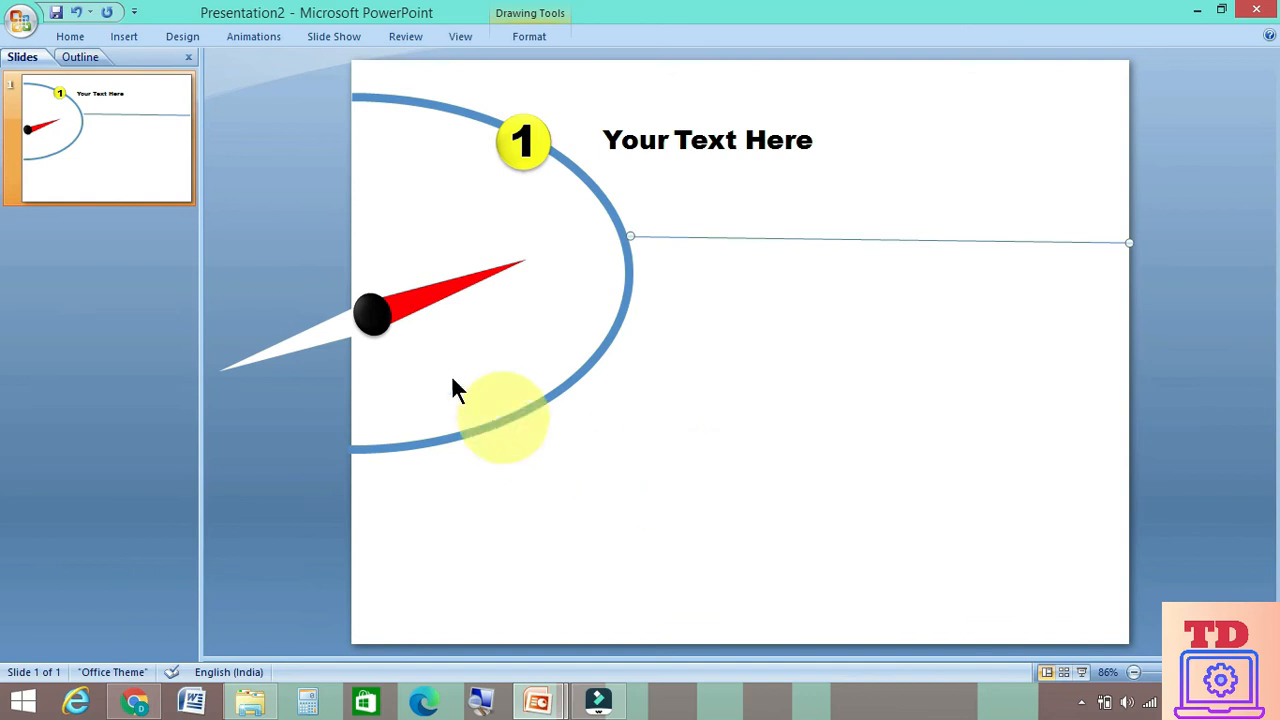
Set the red needle's rotation to 100° in its size and position settings
left_click(432, 296)
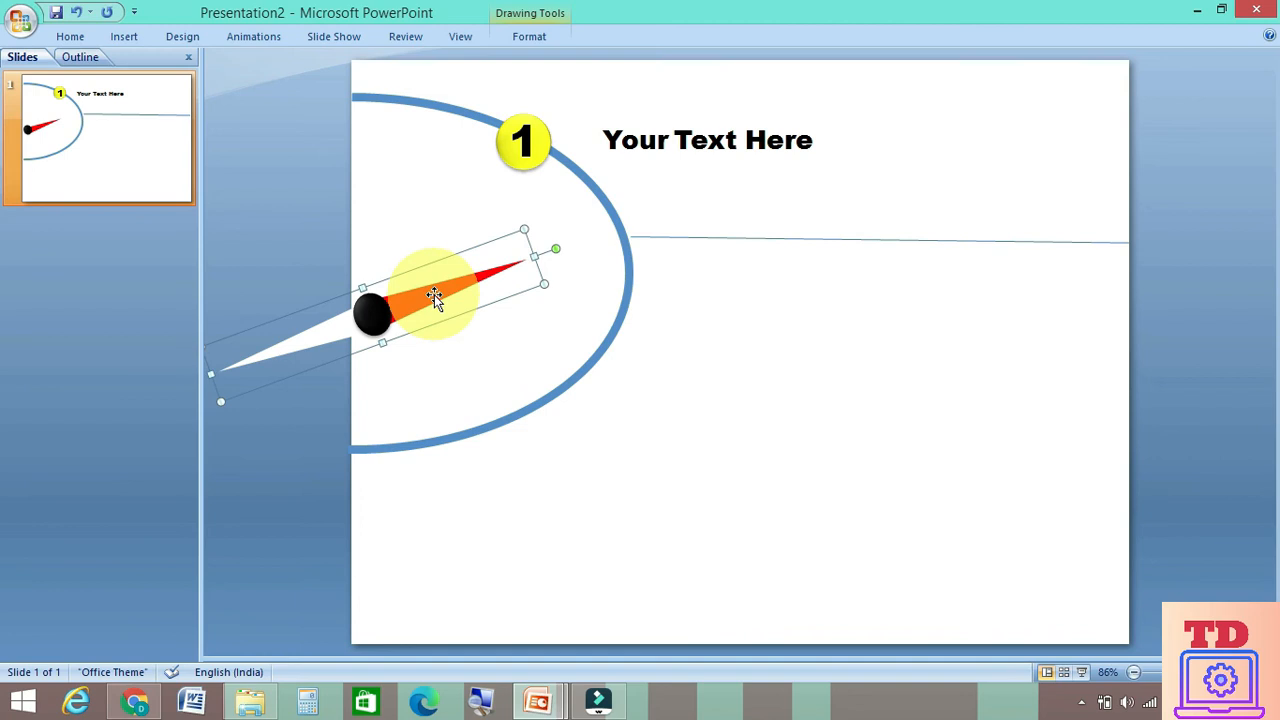
left_click(527, 37)
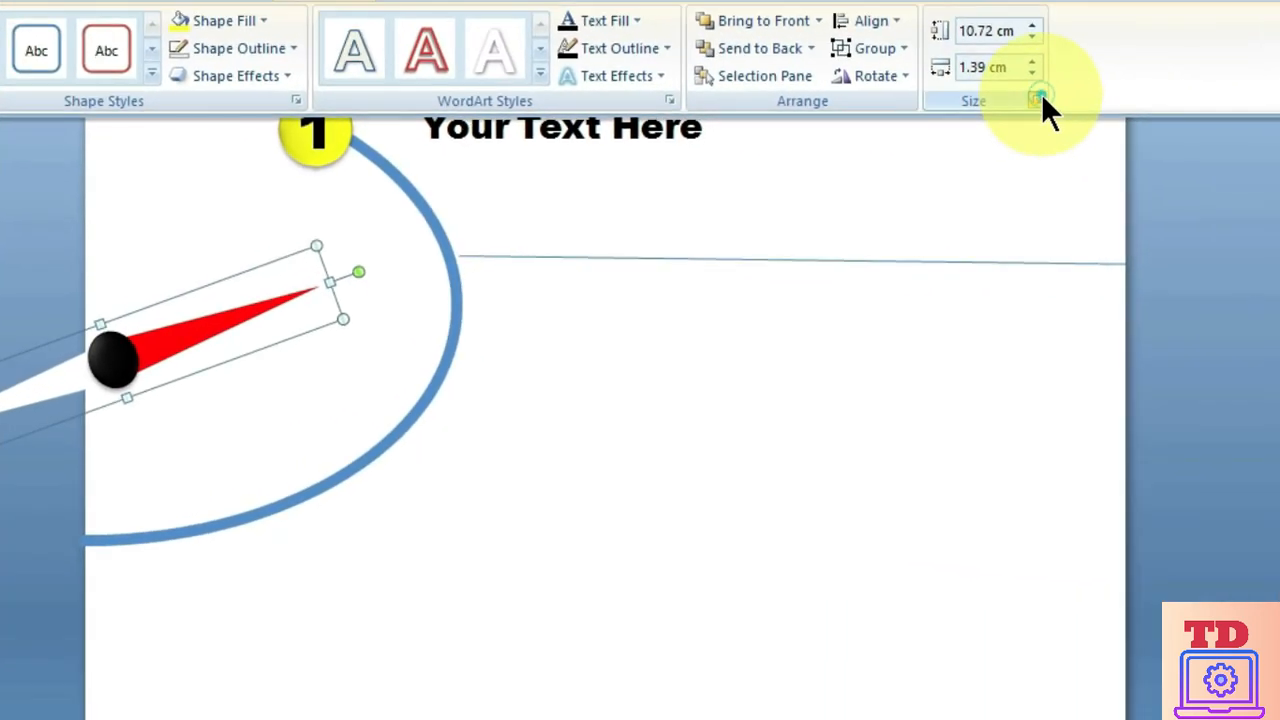
left_click(1062, 120)
left_click_drag(378, 261, 236, 234)
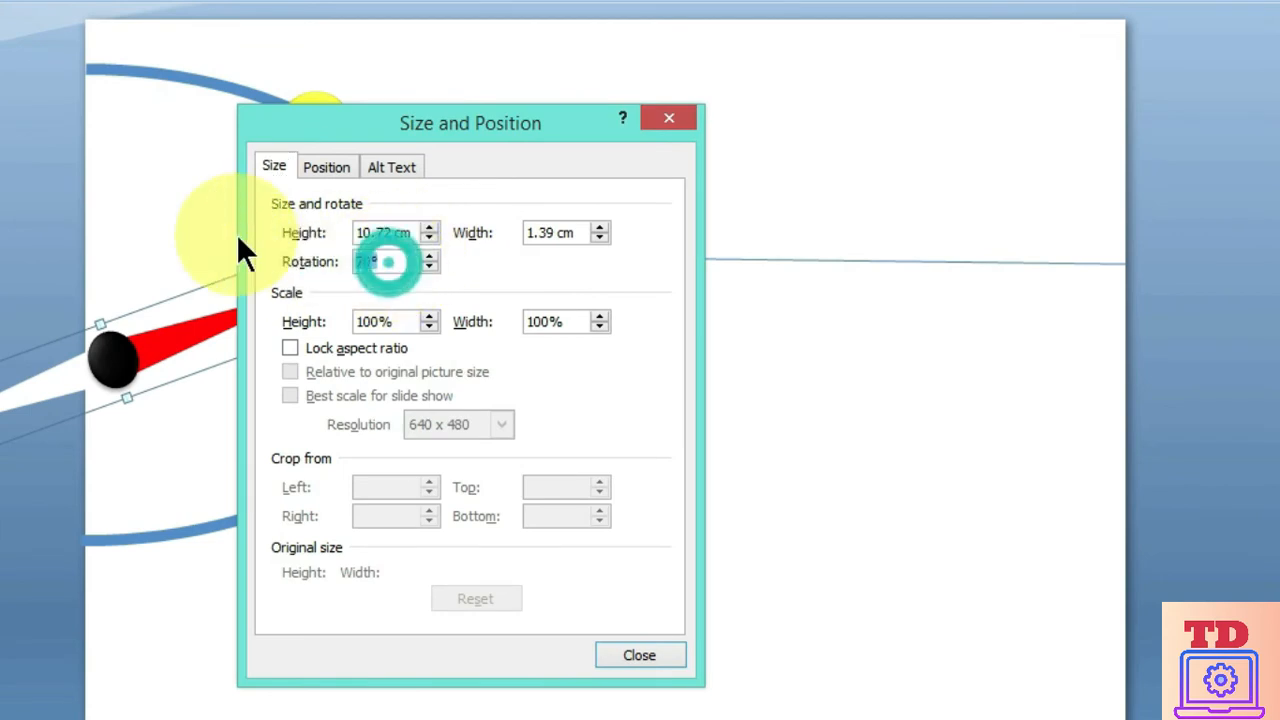
type("100")
key("Return")
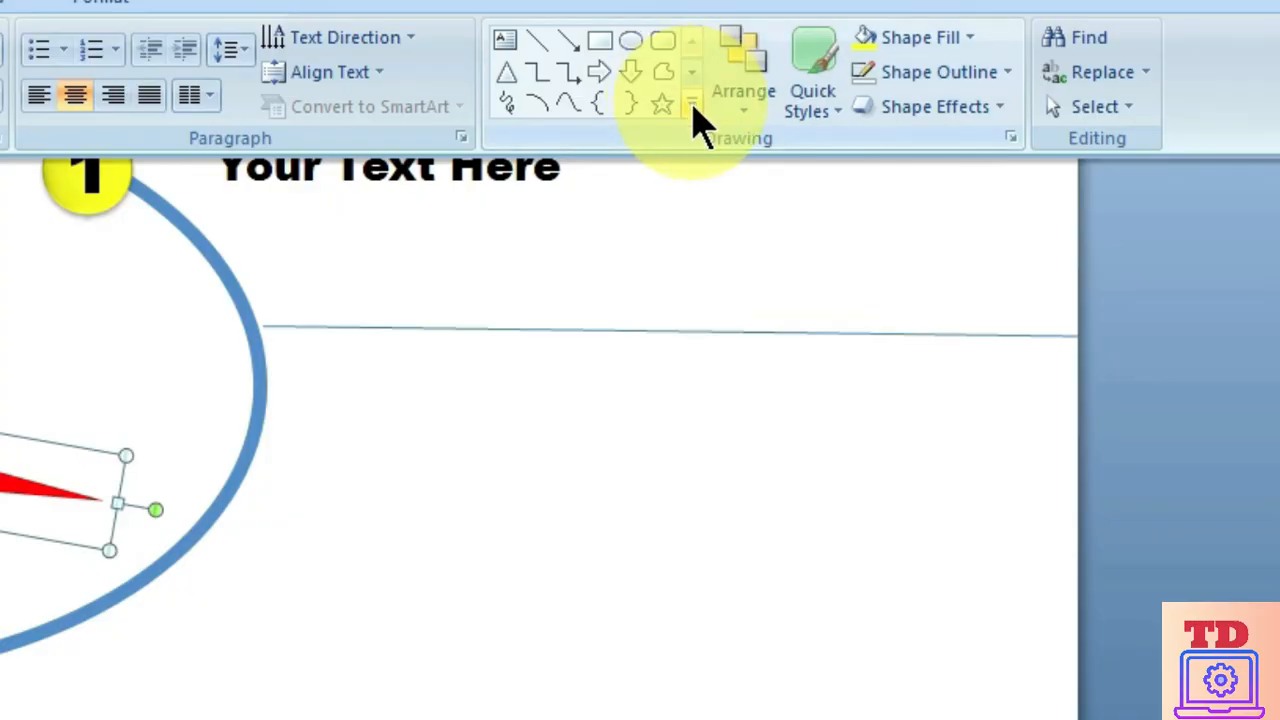
Draw a second straight line below the first, from the lower part of the blue arc to the slide's right edge
left_click(693, 108)
left_click(511, 172)
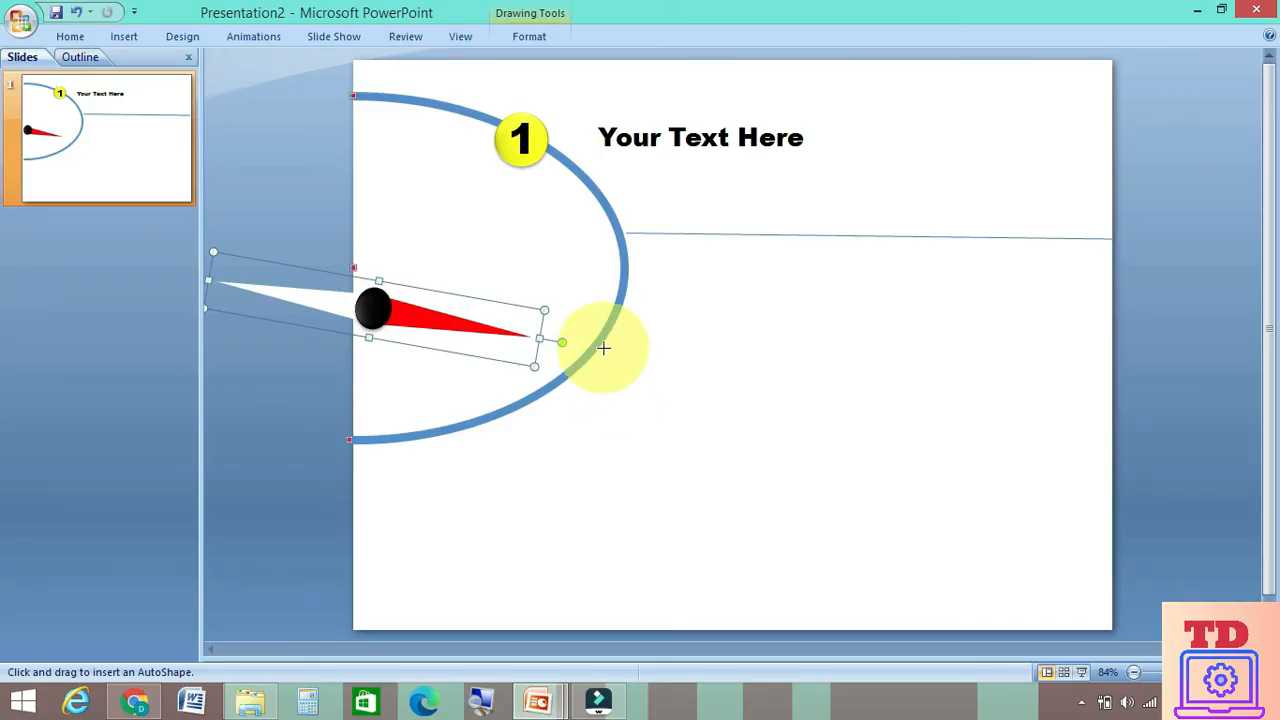
left_click_drag(601, 345, 1112, 352)
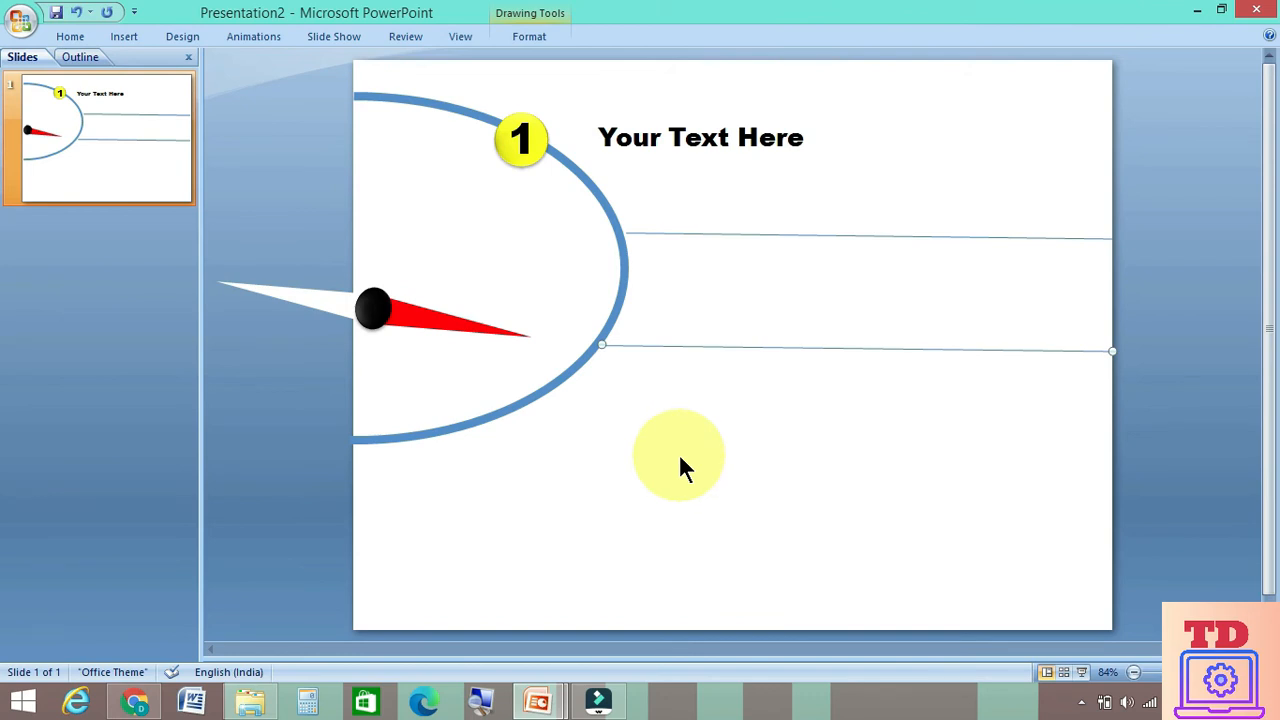
Open the size and position settings of the red needle
left_click(445, 326)
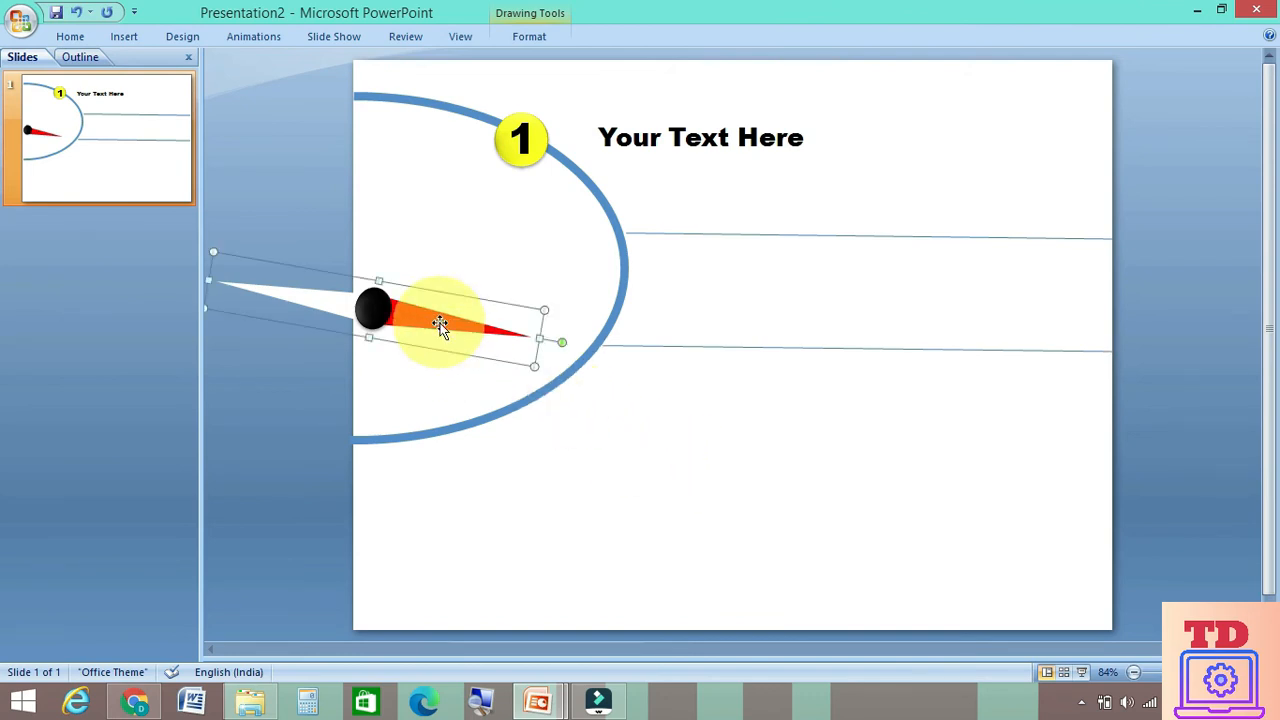
left_click(520, 36)
left_click(1219, 133)
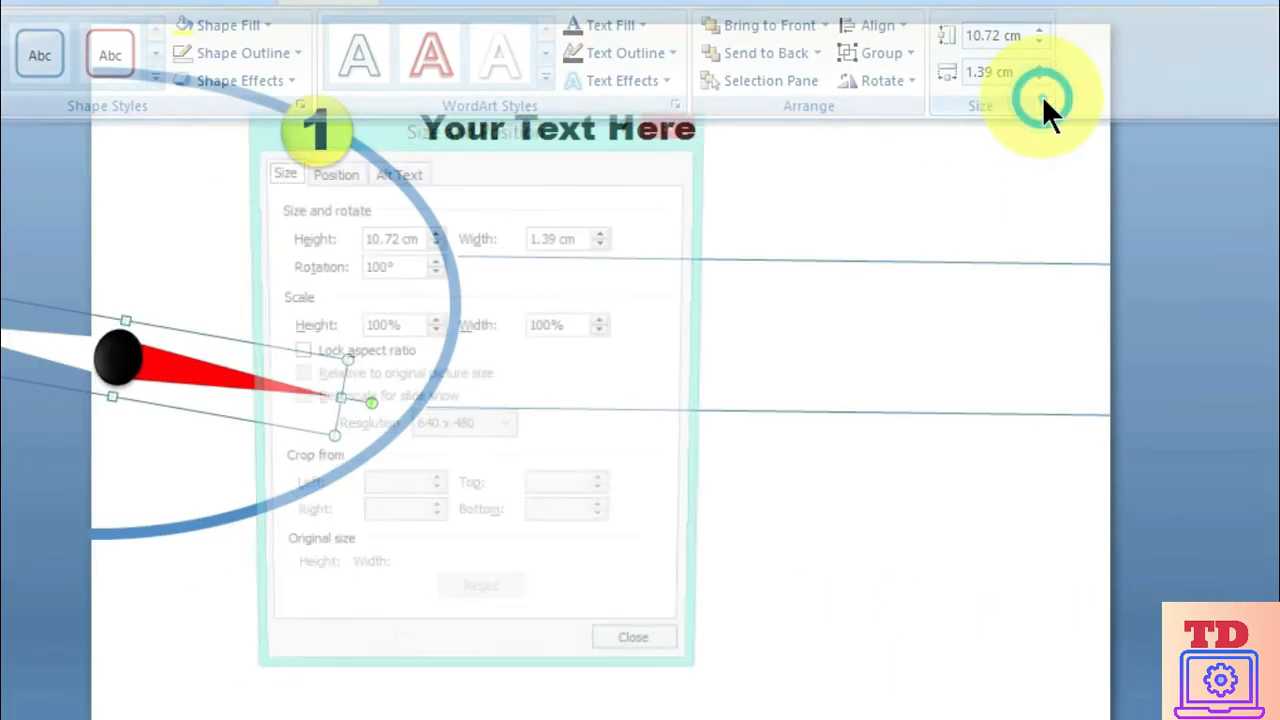
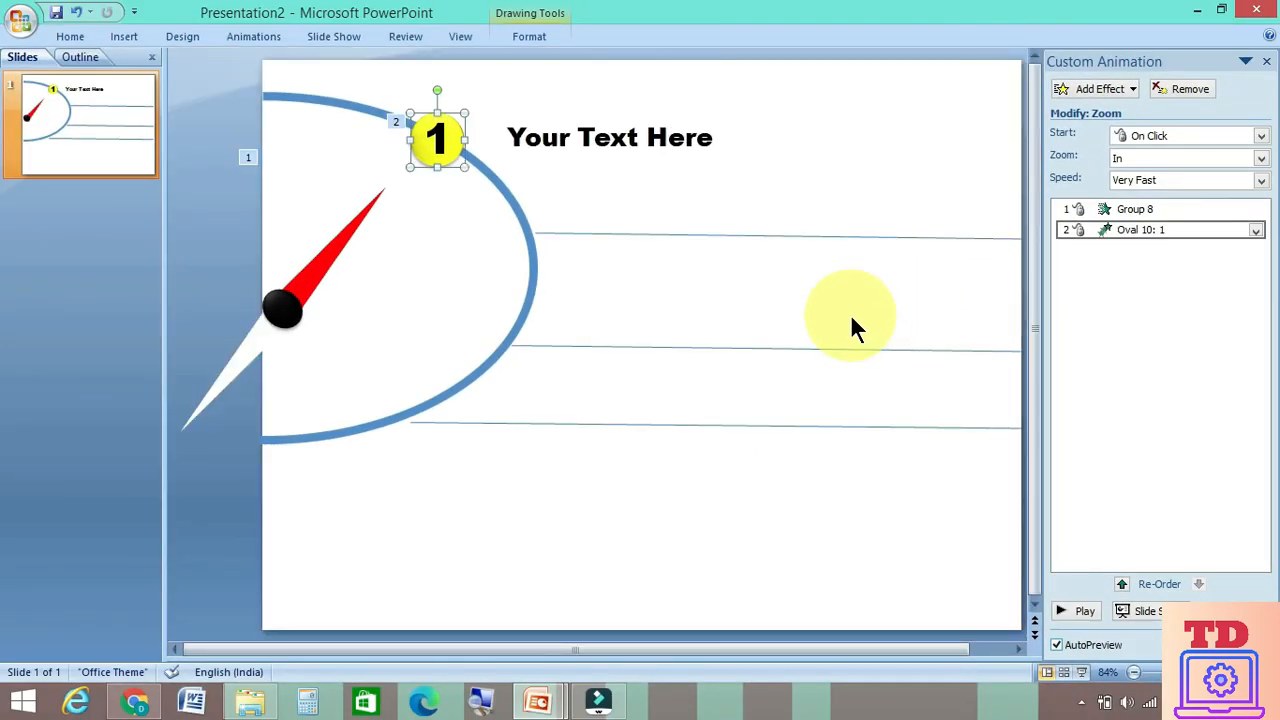
Add a Wipe entrance animation to the "Your Text Here" label and set its direction to From Left
left_click(566, 137)
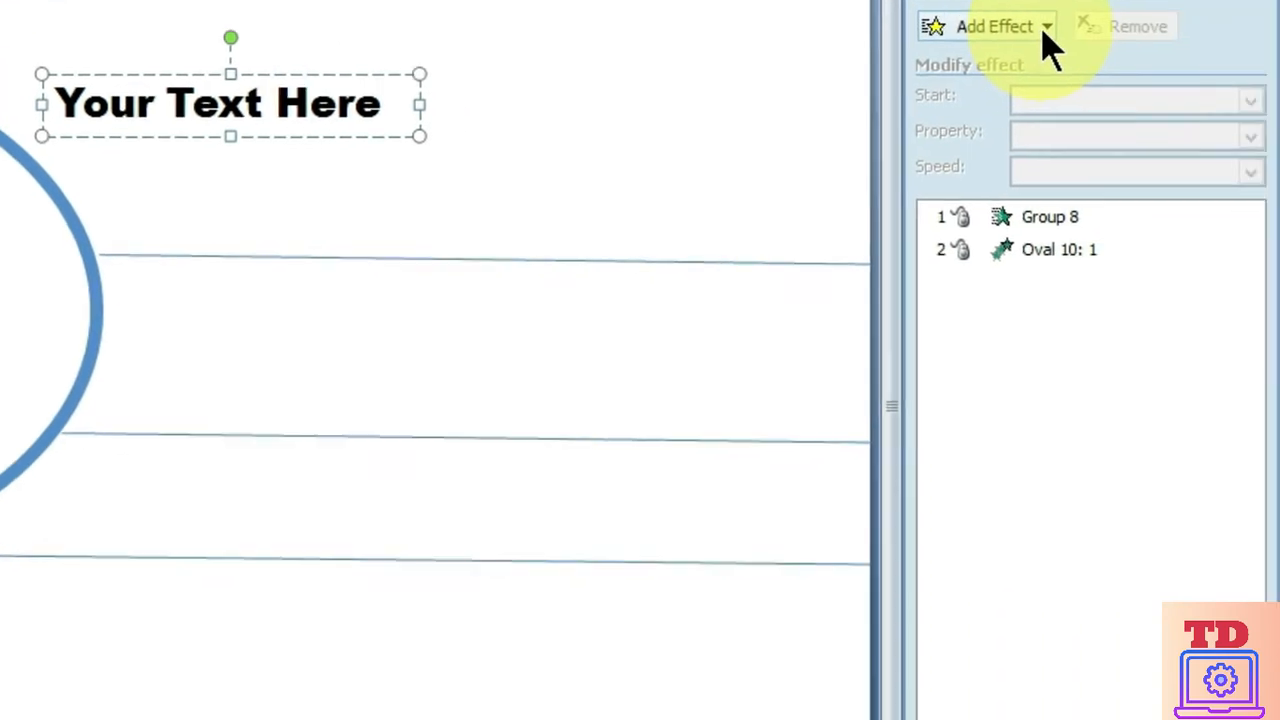
left_click(1045, 30)
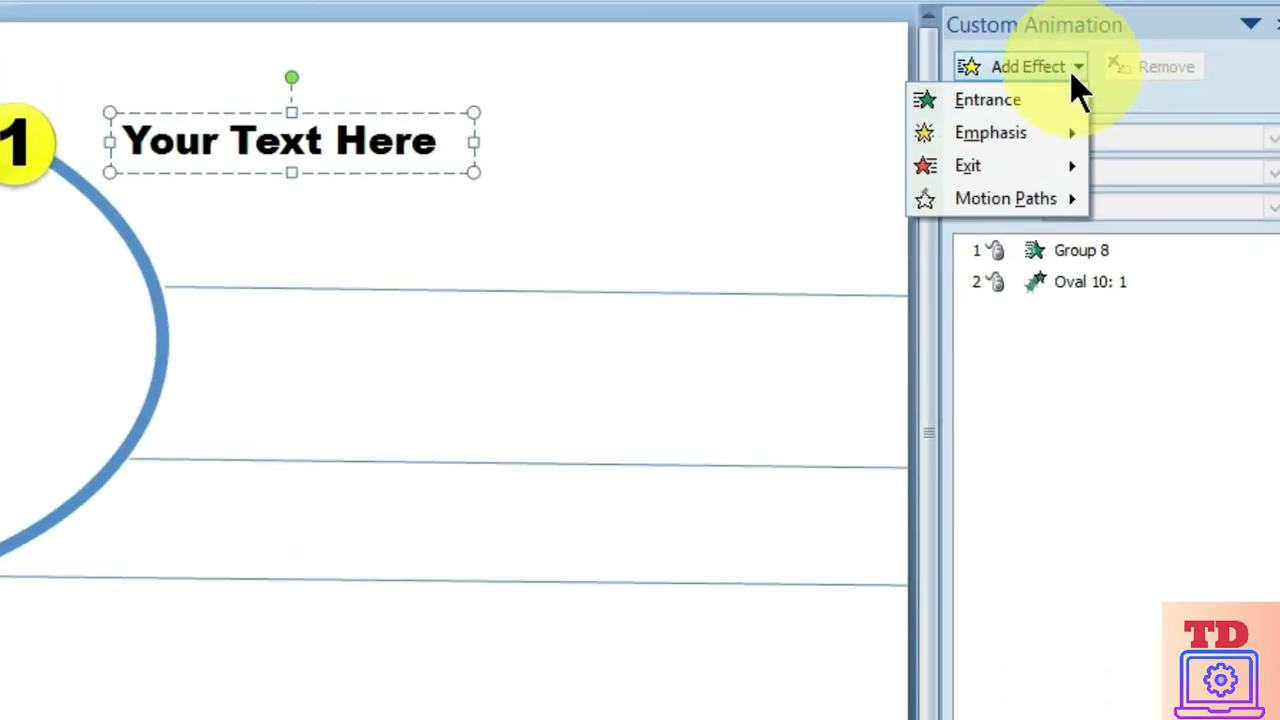
mouse_move(1060, 102)
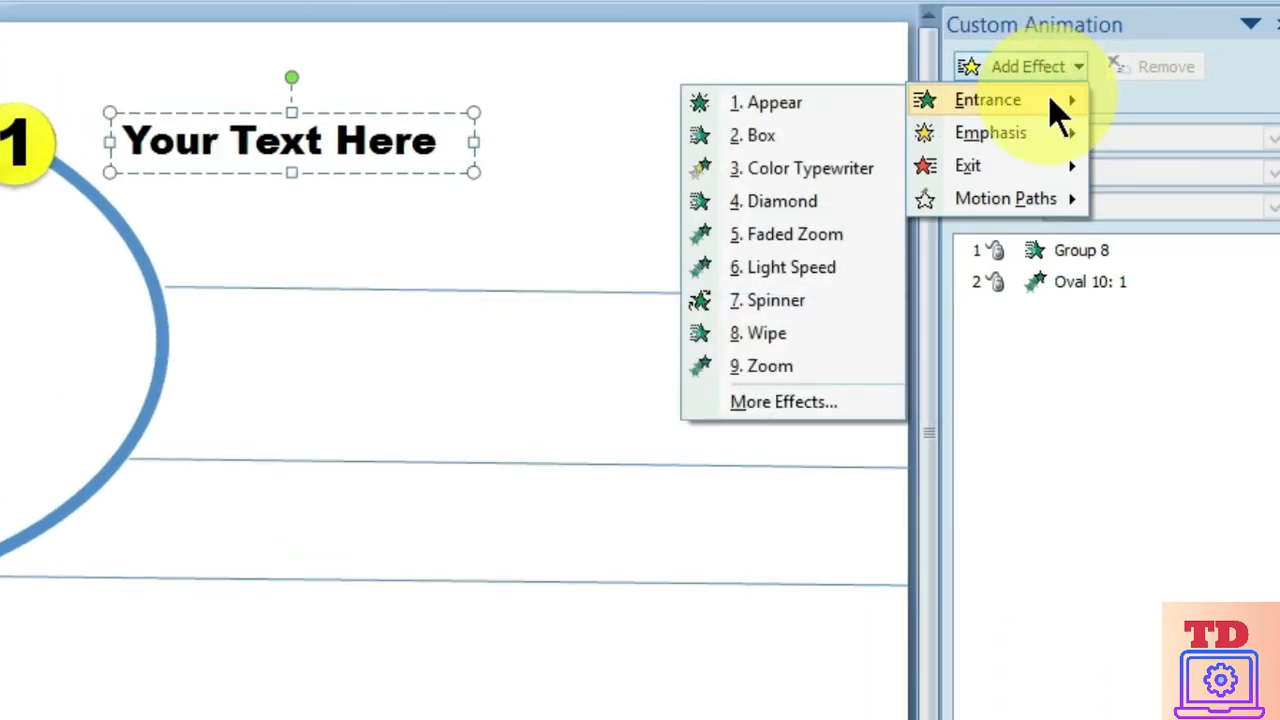
left_click(785, 340)
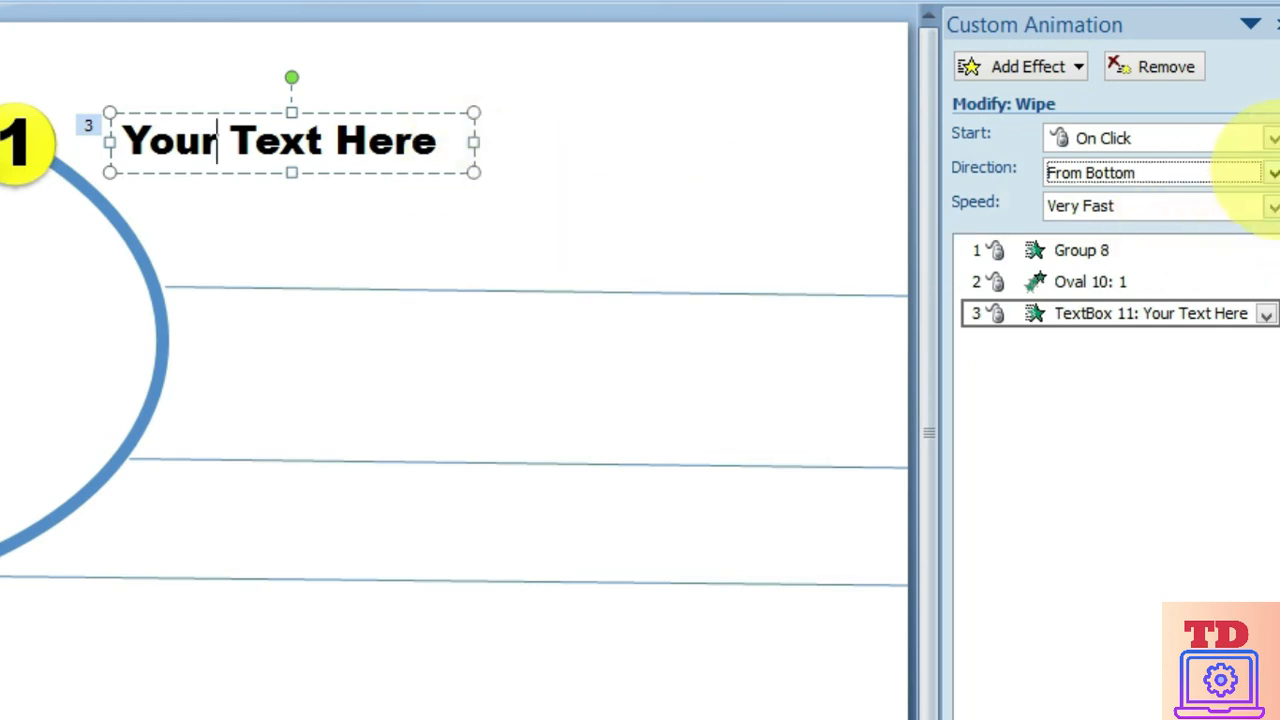
left_click(1268, 172)
left_click(1142, 237)
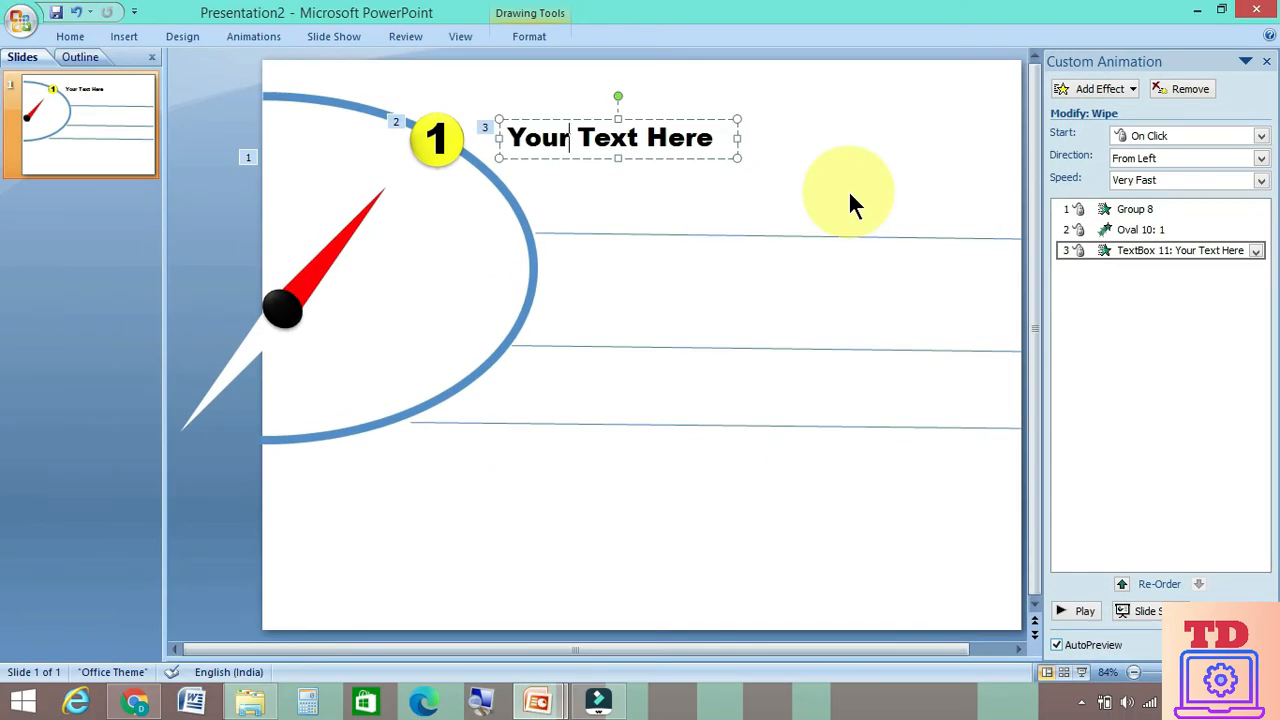
Play the slide show through the needle, circle 1 and text label animations, and return to editing
left_click(1082, 672)
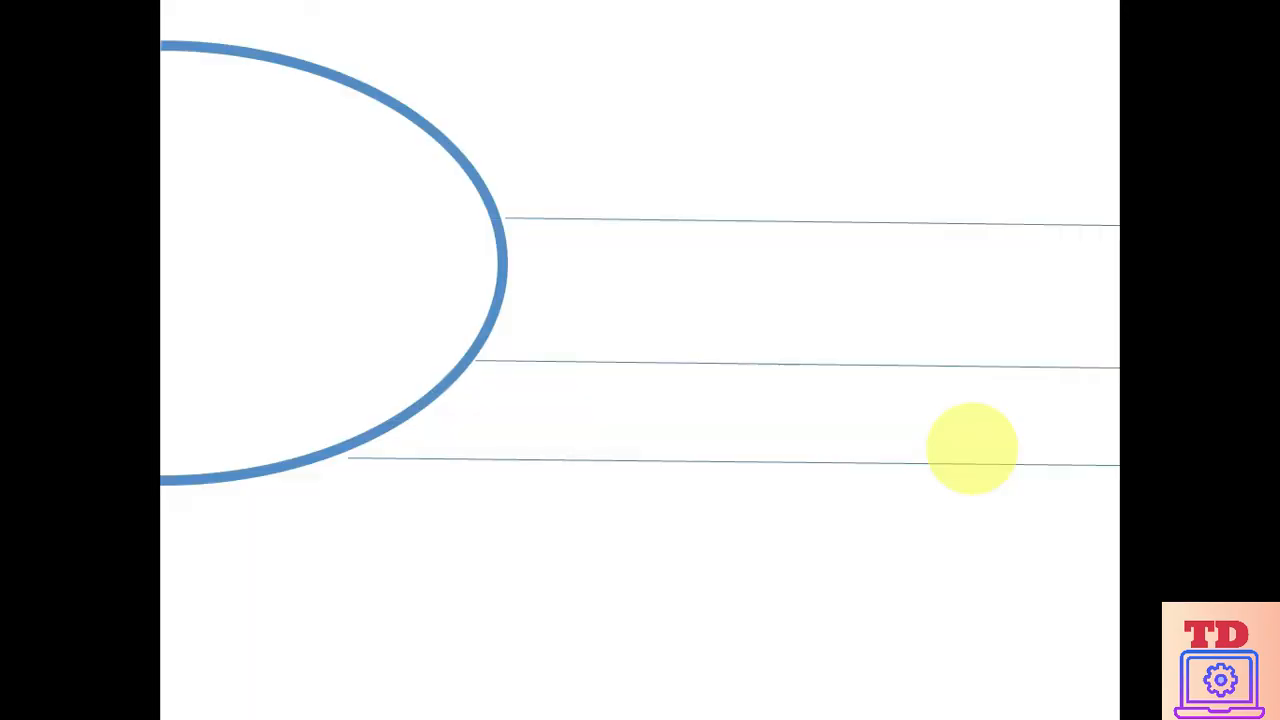
left_click(1063, 637)
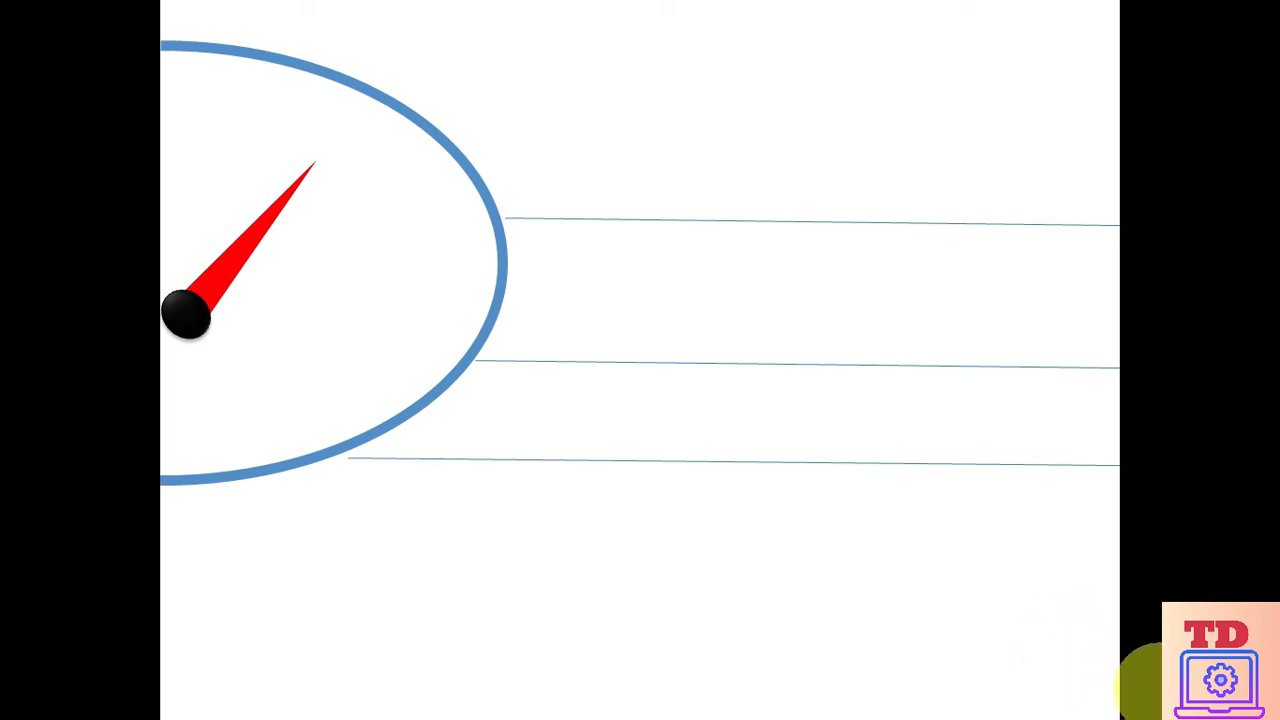
left_click(1160, 689)
left_click(1160, 689)
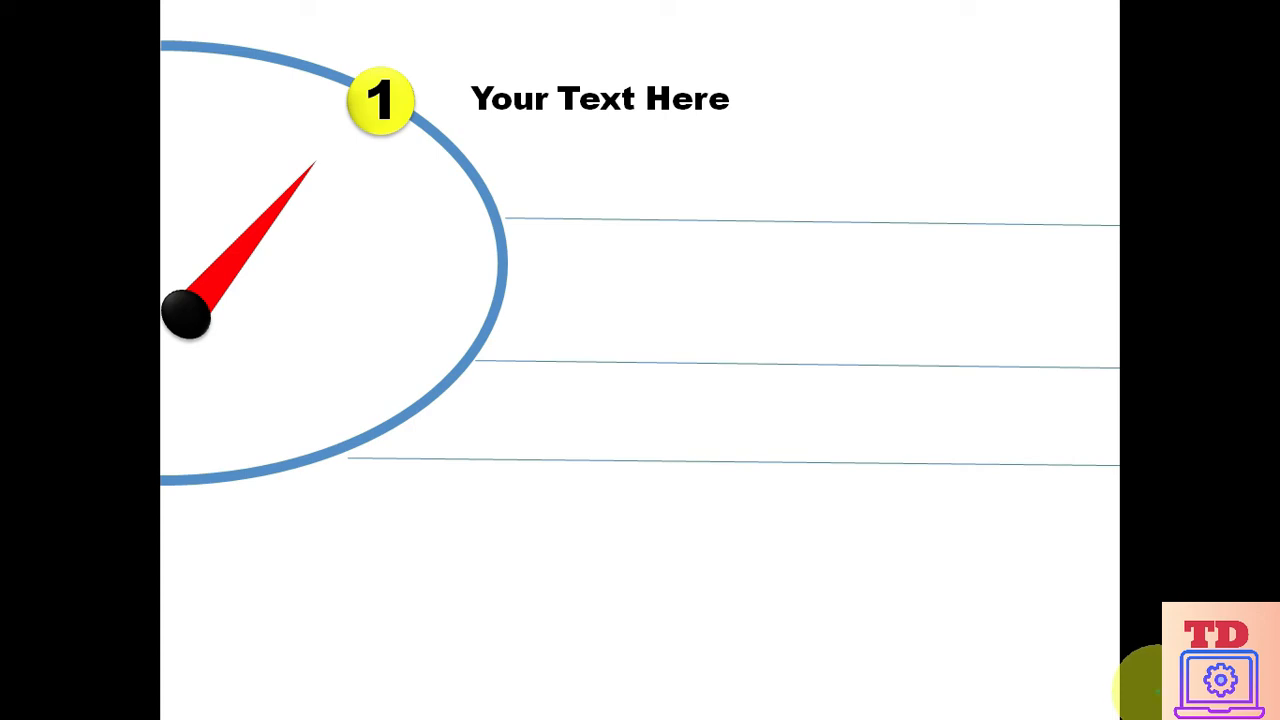
key("Escape")
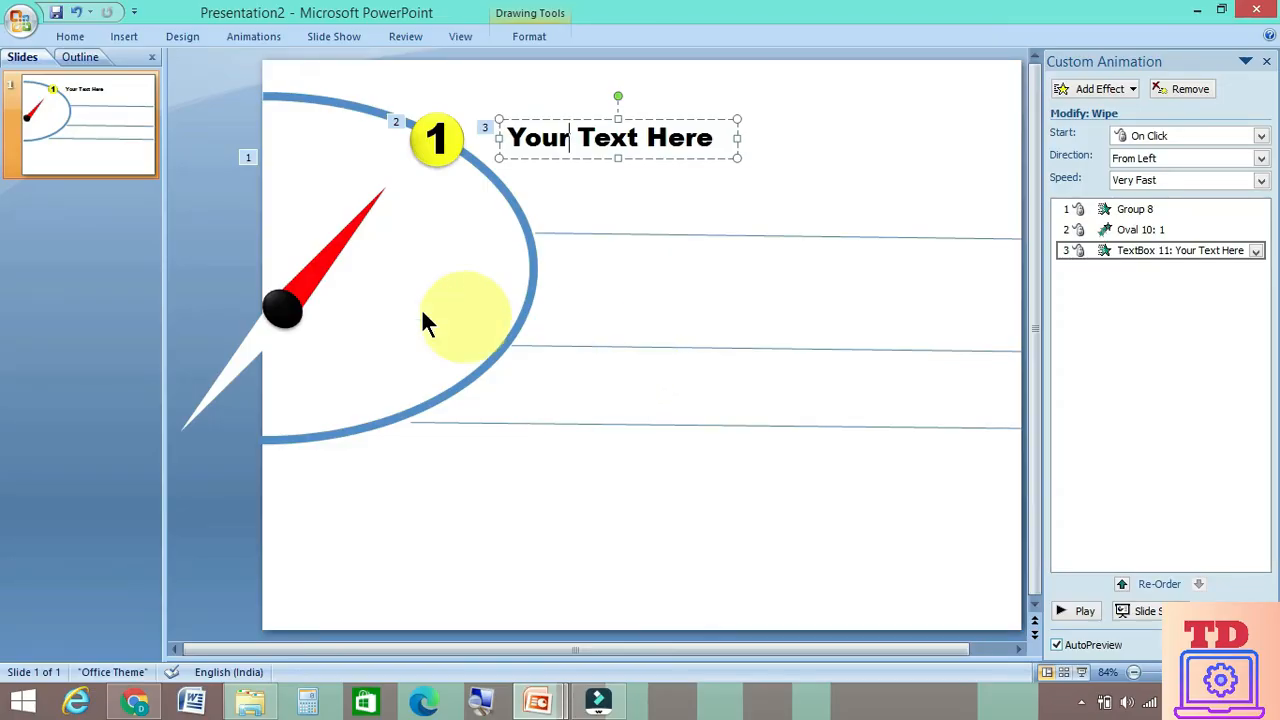
Add a Spin emphasis animation to the red needle
left_click(324, 267)
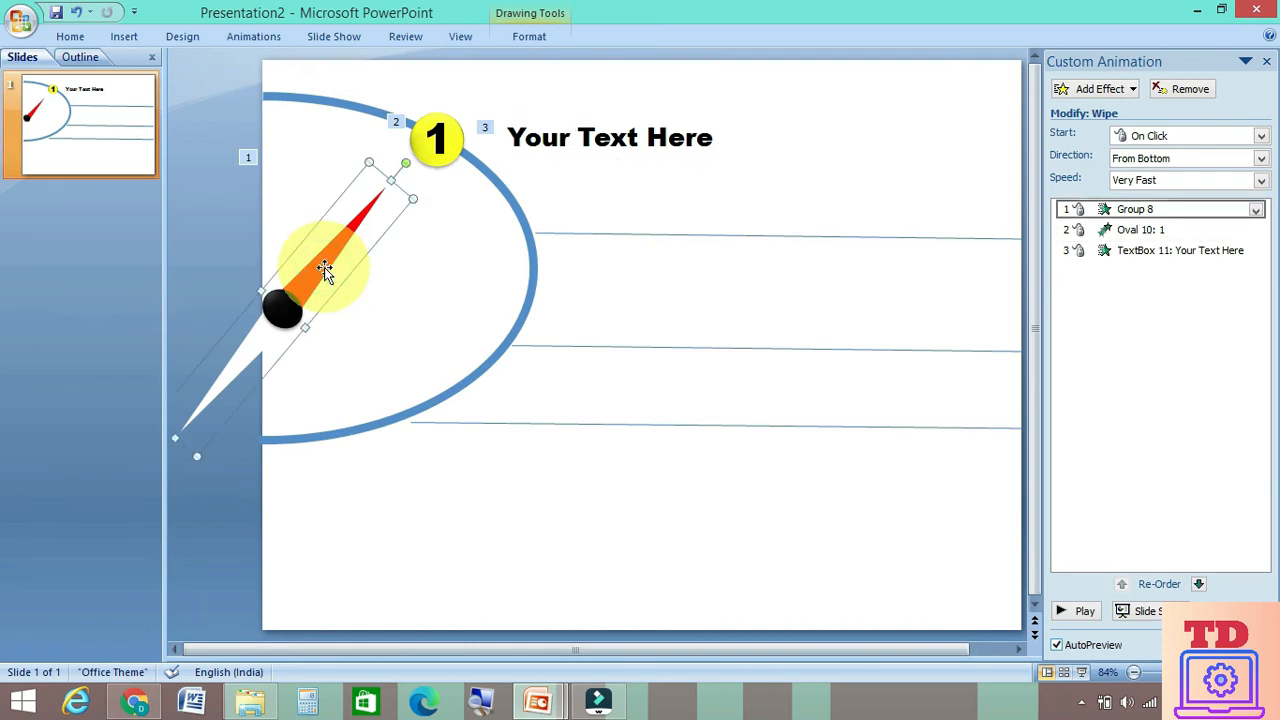
left_click(1100, 88)
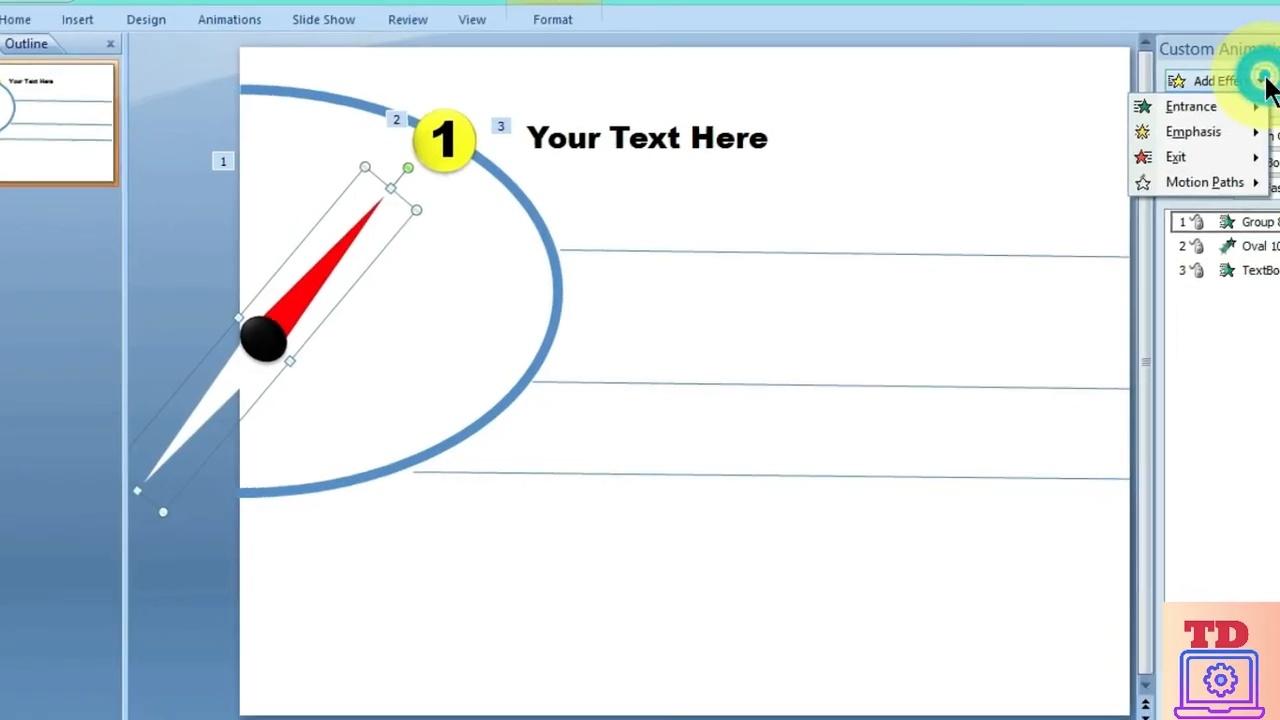
mouse_move(1096, 124)
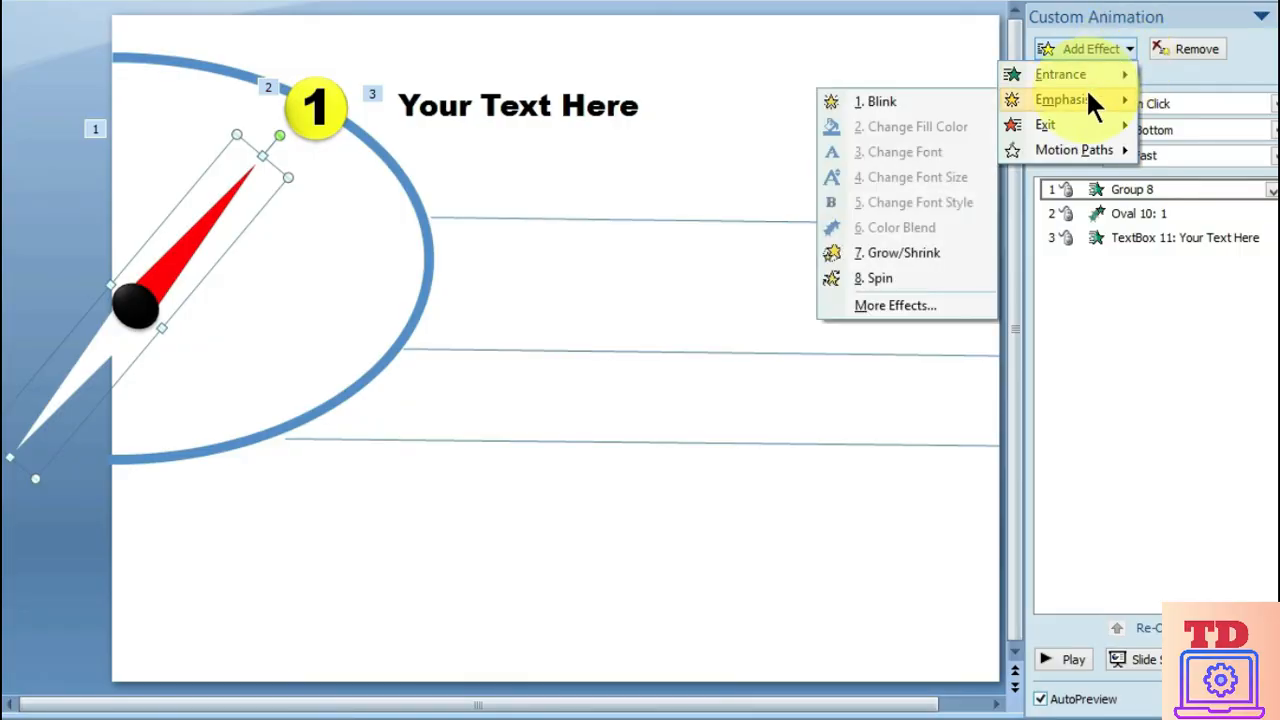
left_click(878, 278)
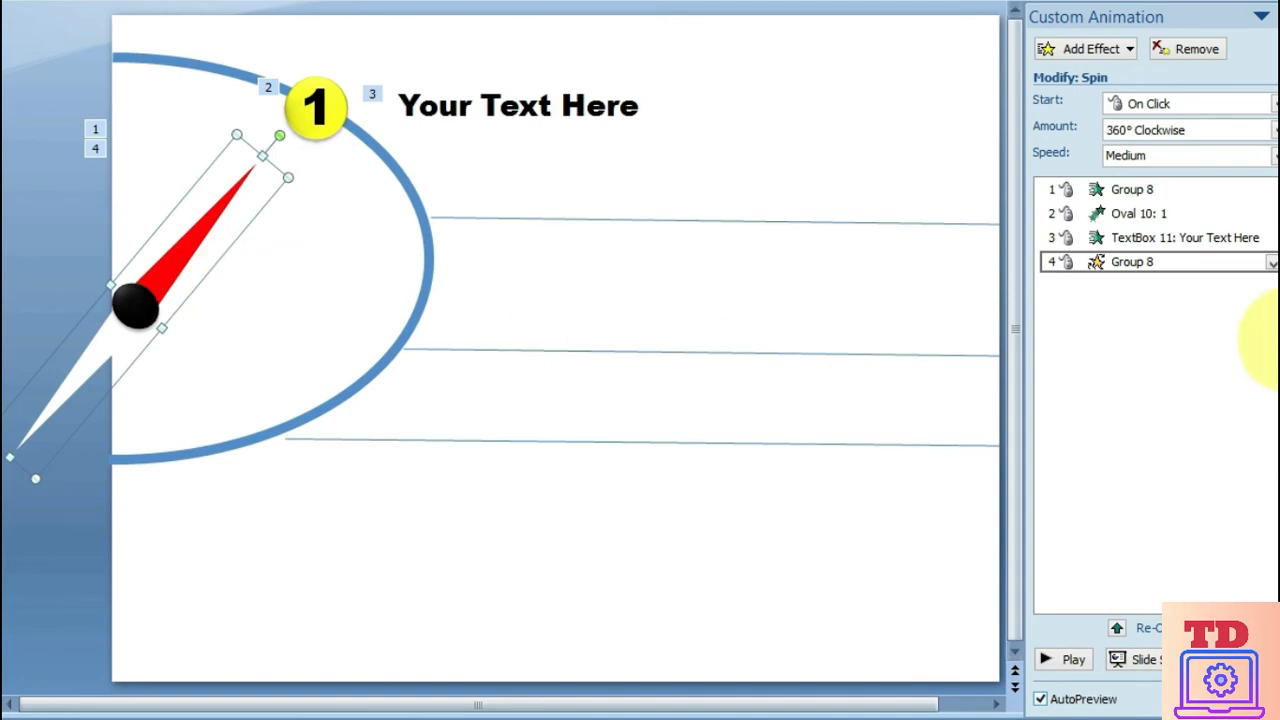
Set the needle's Spin effect to a custom amount of 30° clockwise with a speed of 0.5 seconds (Very Fast)
left_click(1272, 262)
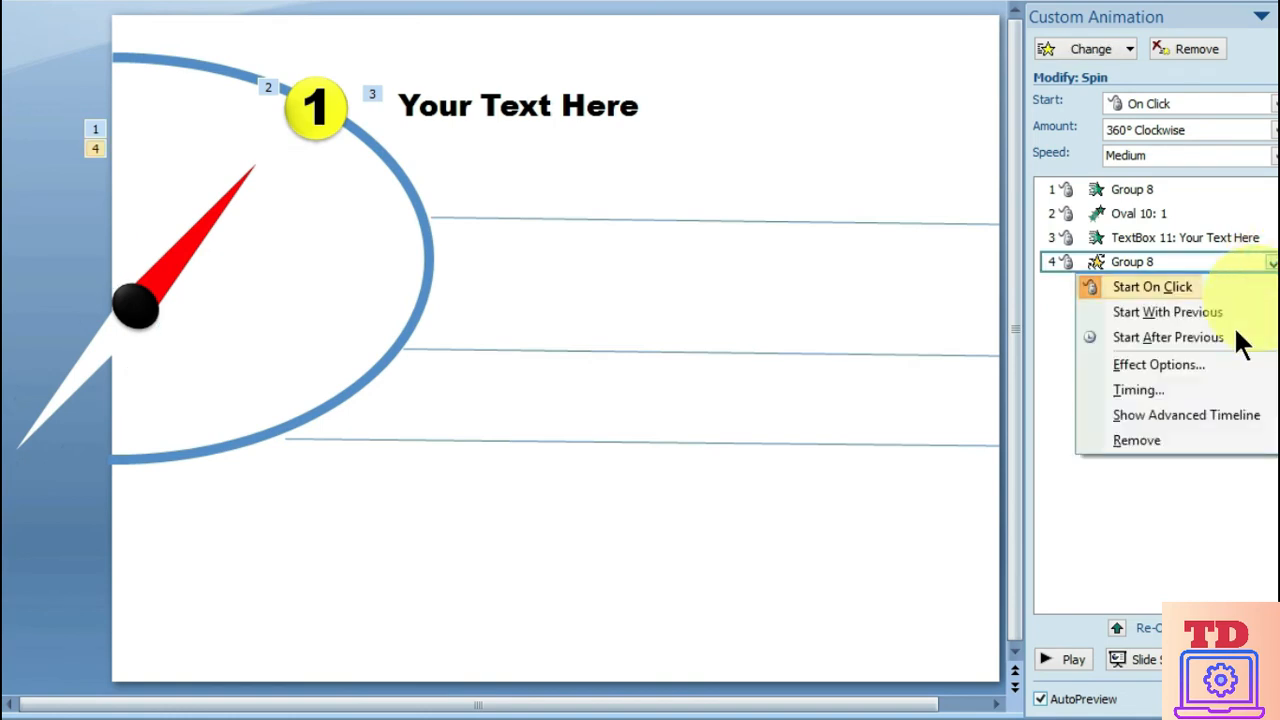
left_click(1176, 357)
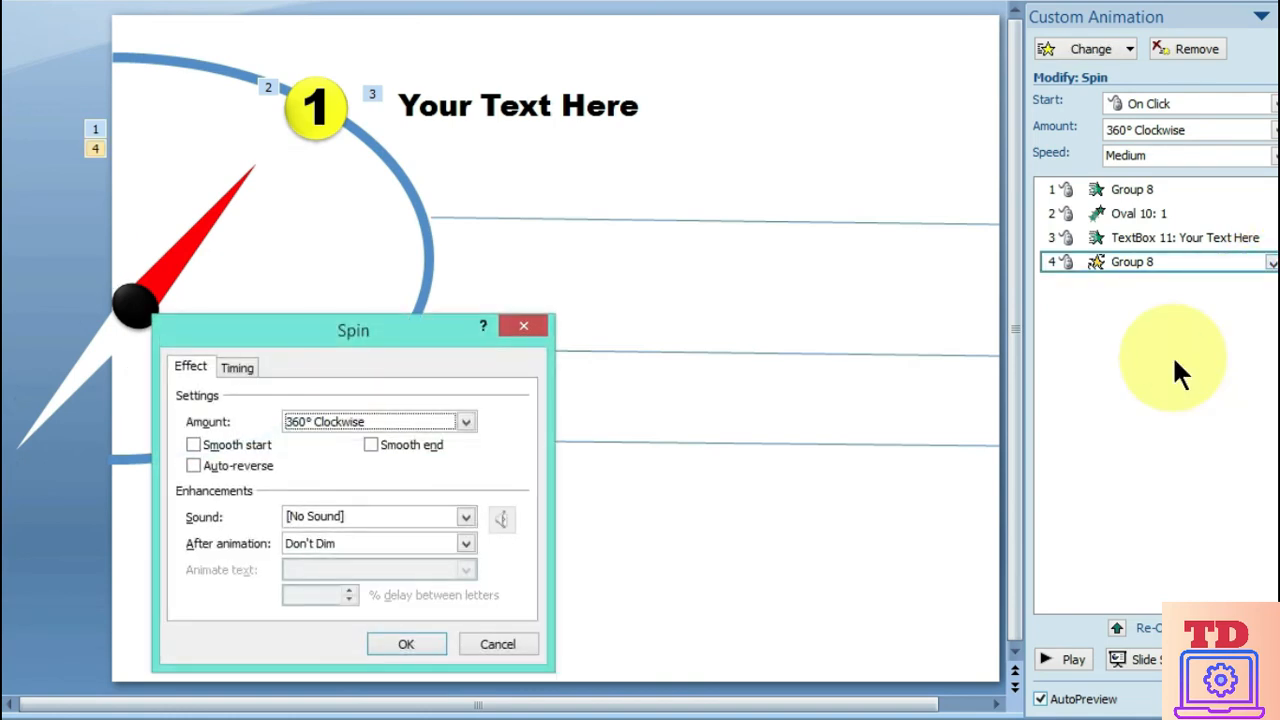
left_click(466, 422)
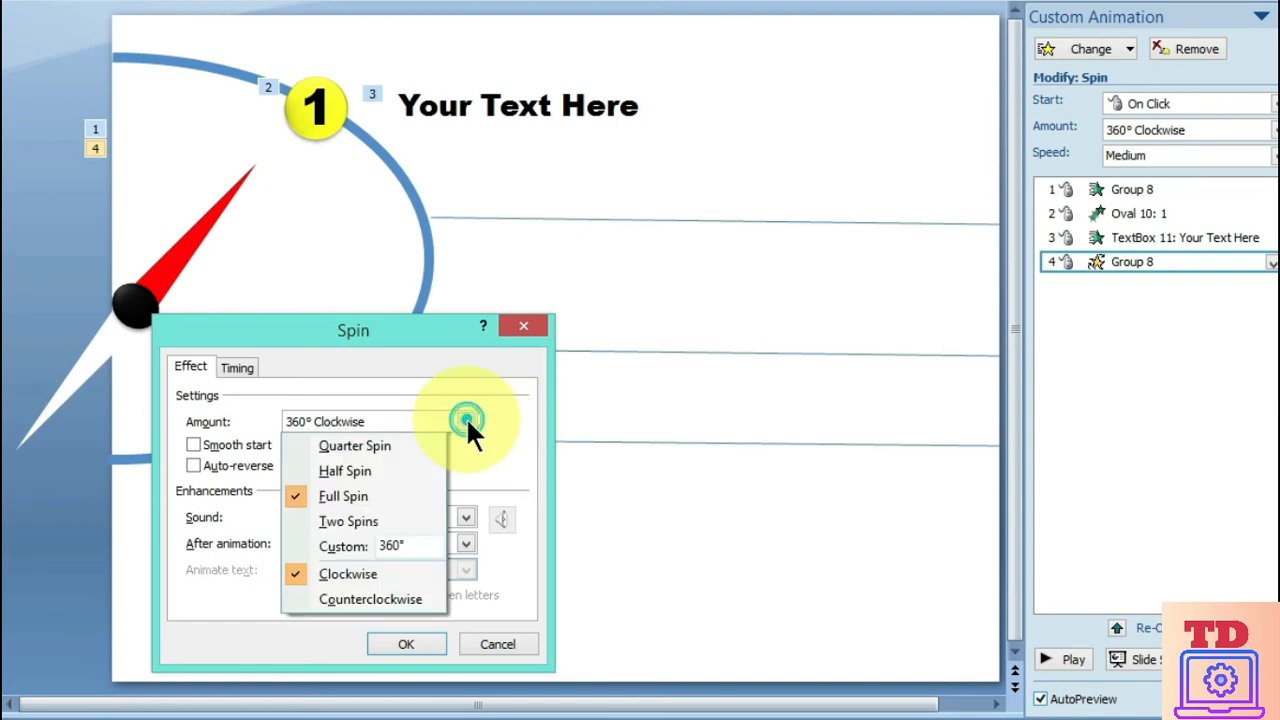
left_click(408, 544)
type("30")
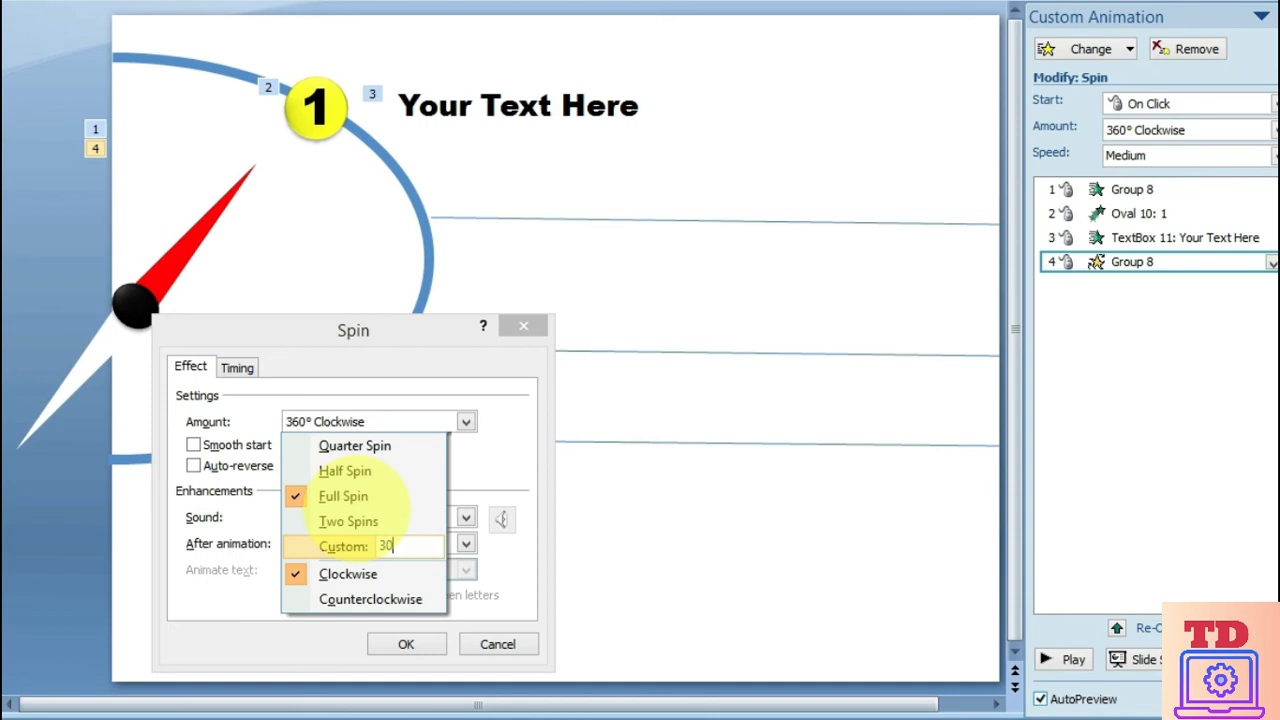
key("Return")
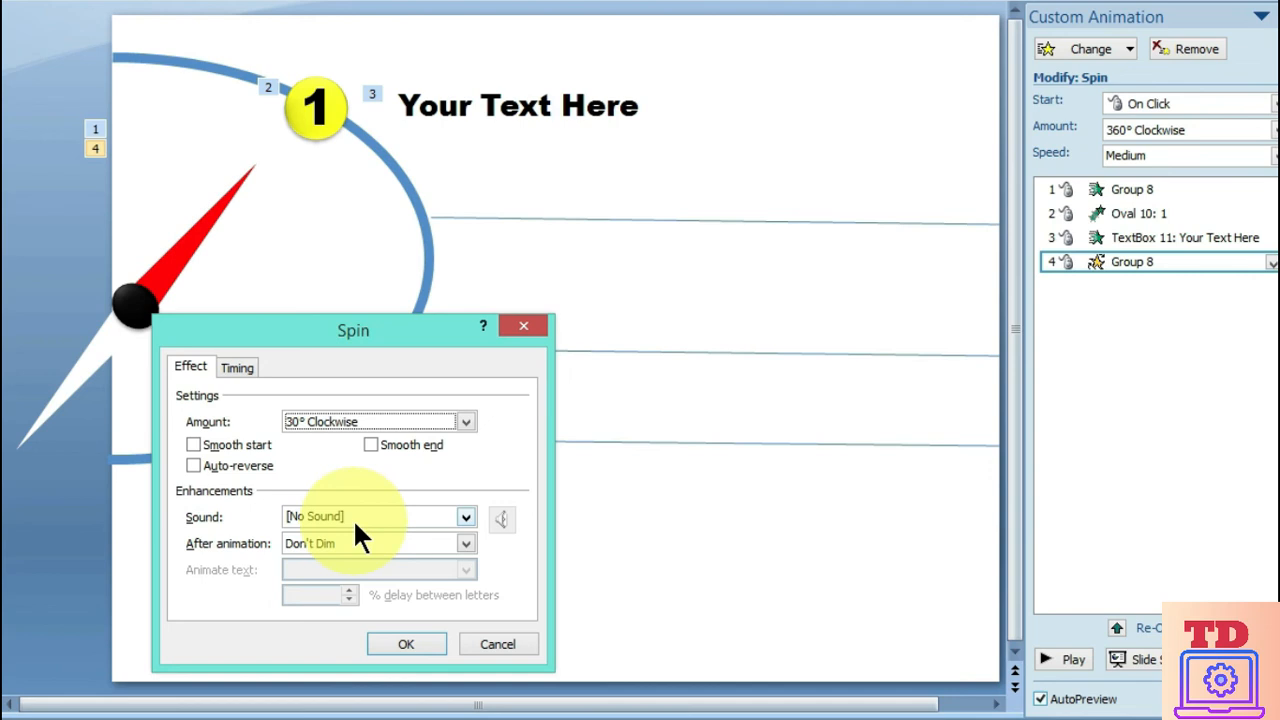
left_click(239, 367)
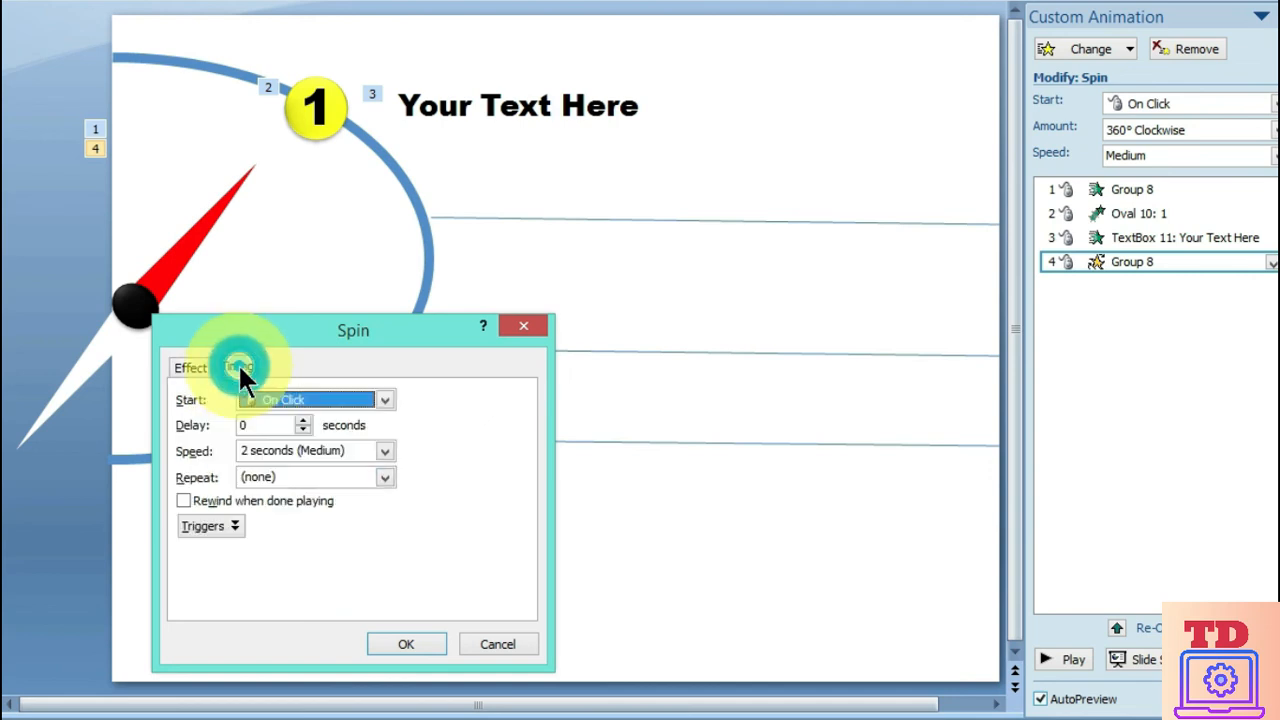
left_click(385, 452)
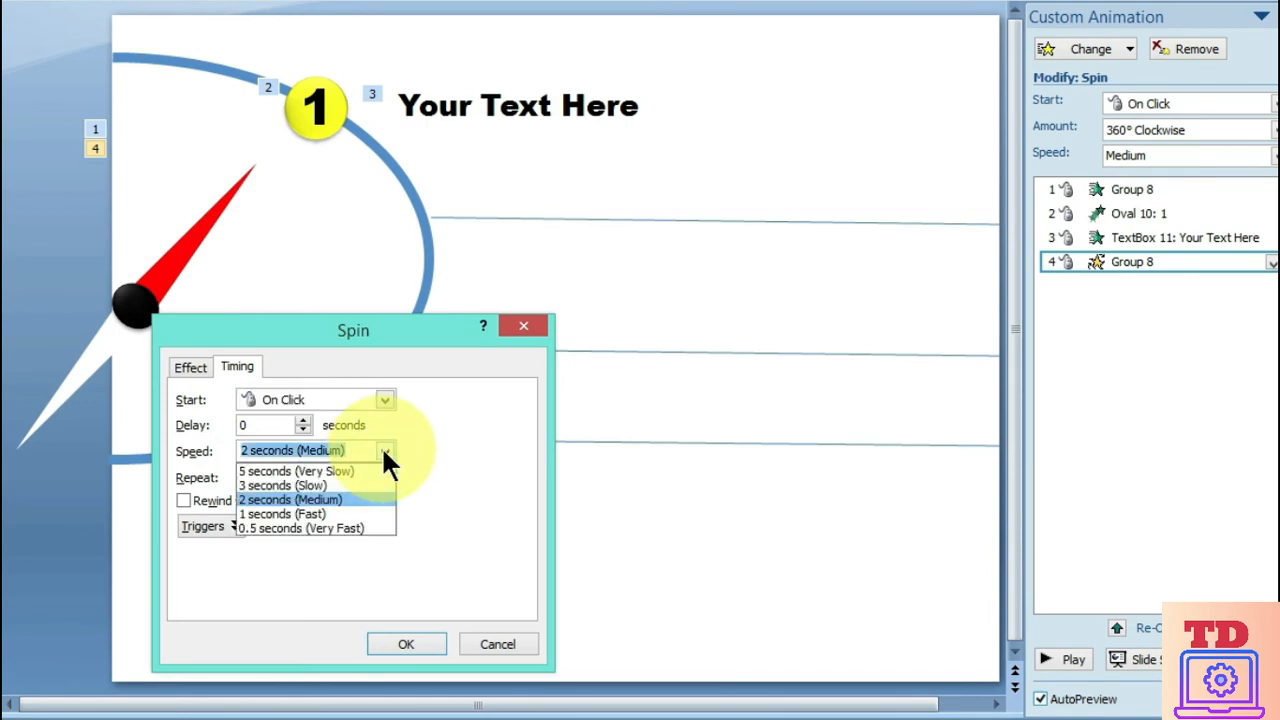
left_click(341, 527)
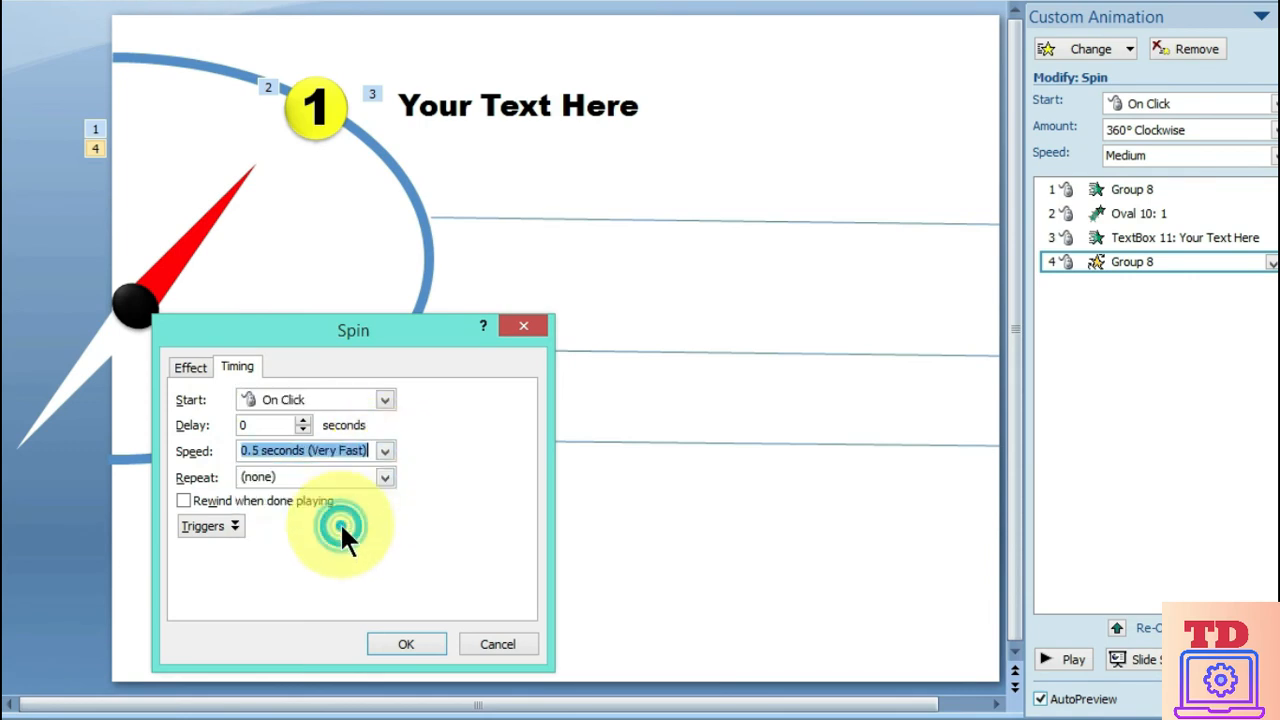
left_click(406, 640)
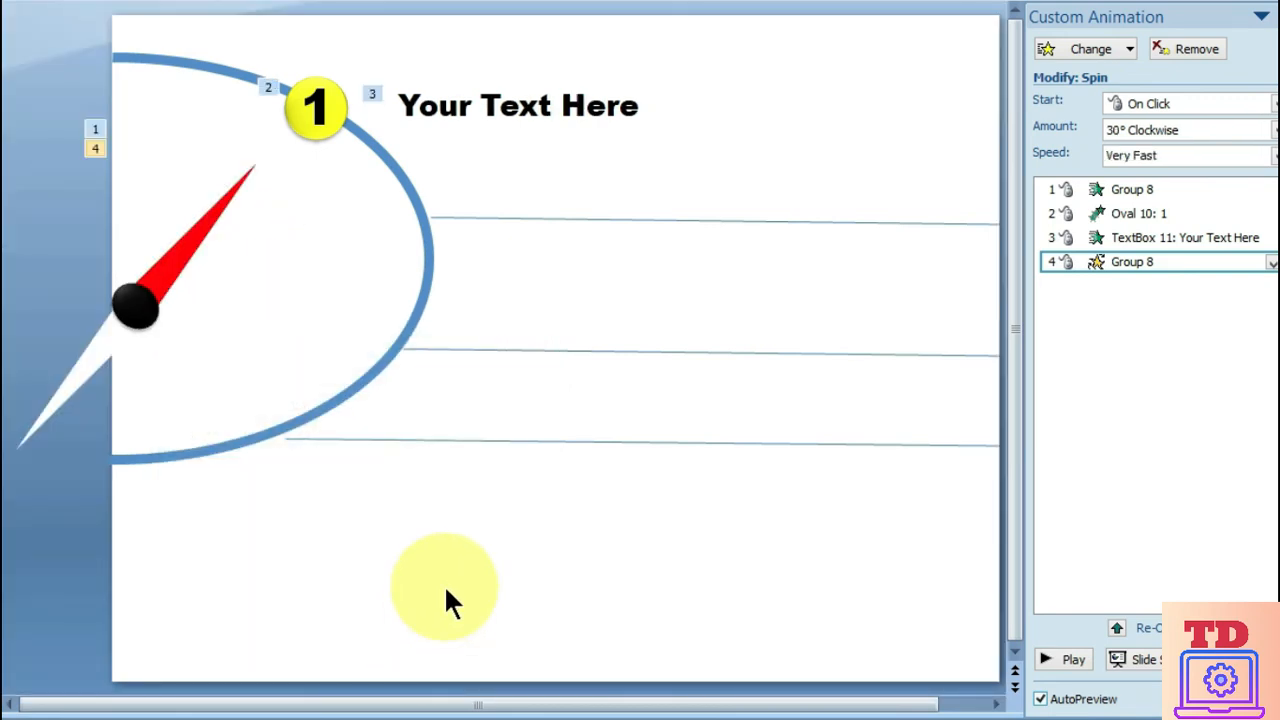
Duplicate circle 1 together with its text label and place the copy on the blue arc where the uppermost line starts
left_click(775, 166)
left_click_drag(773, 162, 214, 48)
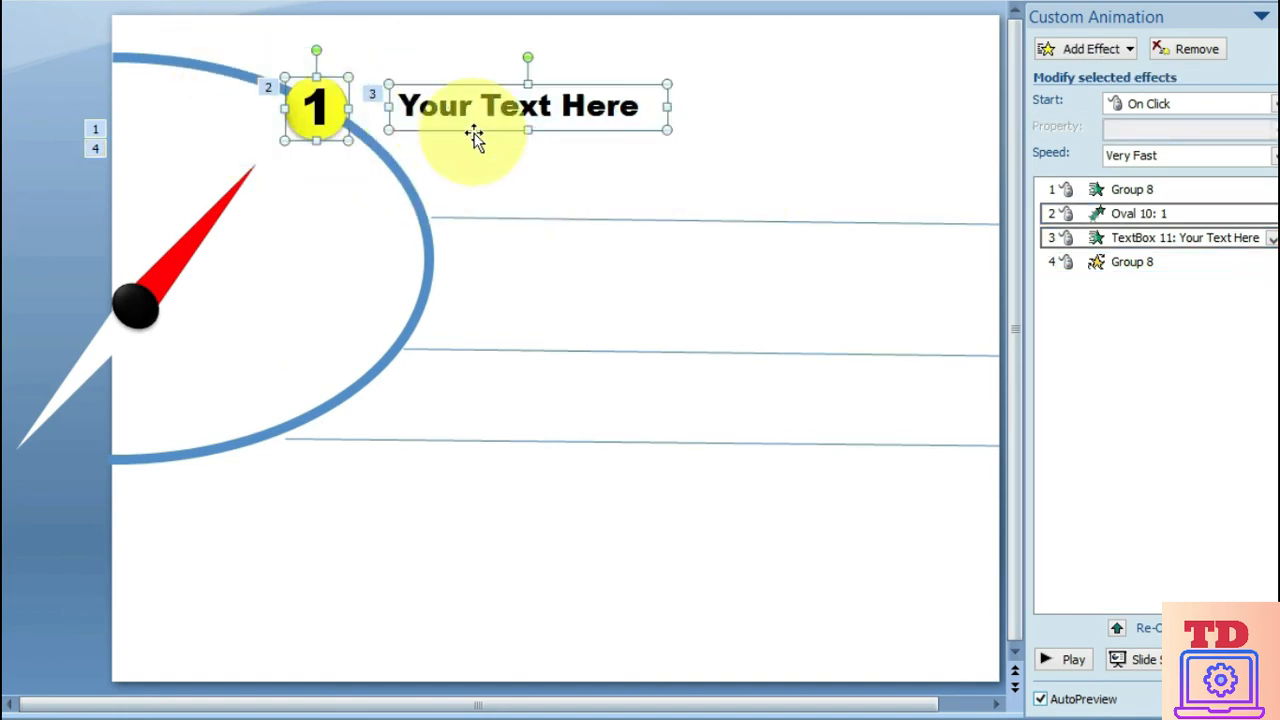
left_click_drag(471, 126, 571, 231)
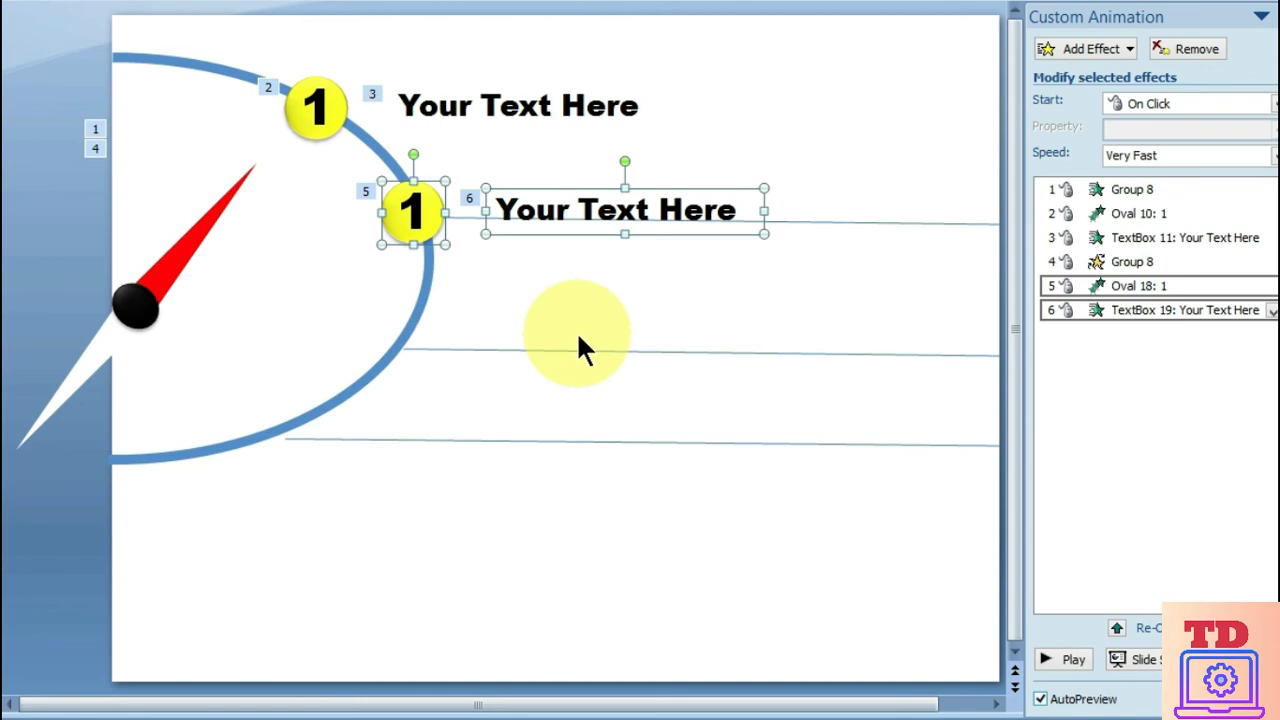
Change the number in the copied circle to 2
left_click(410, 213)
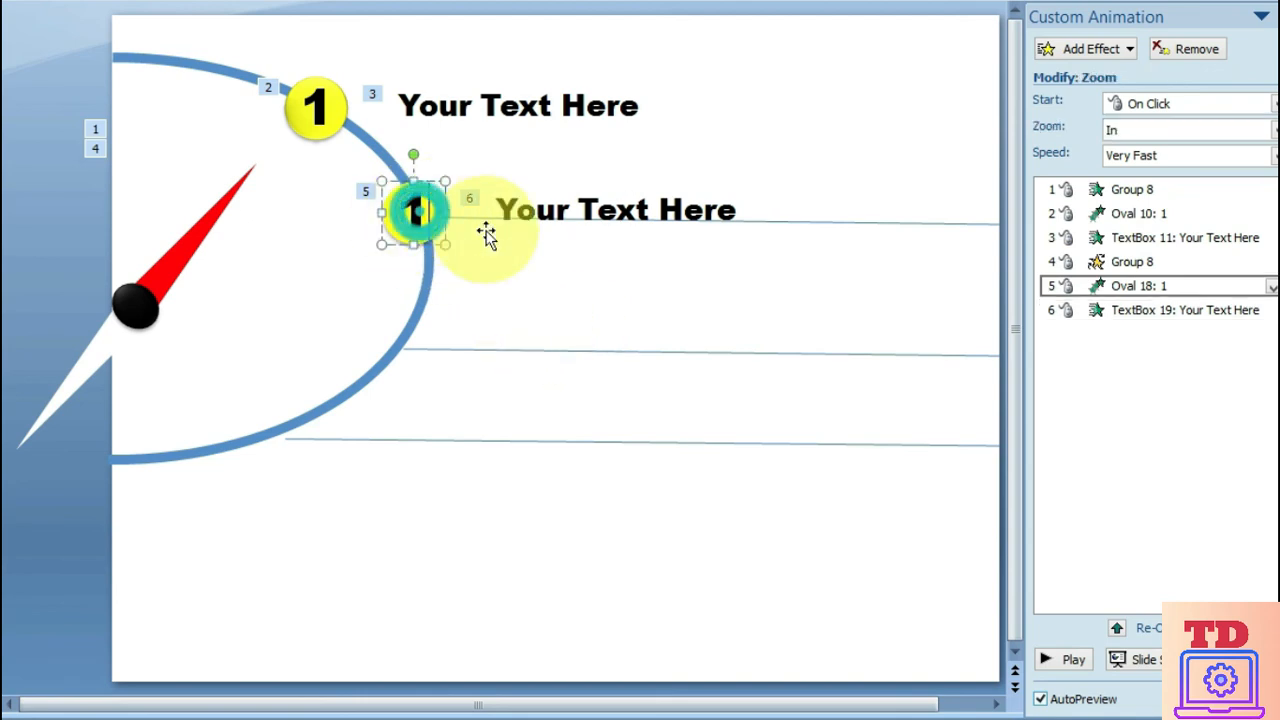
key("BackSpace")
type("2")
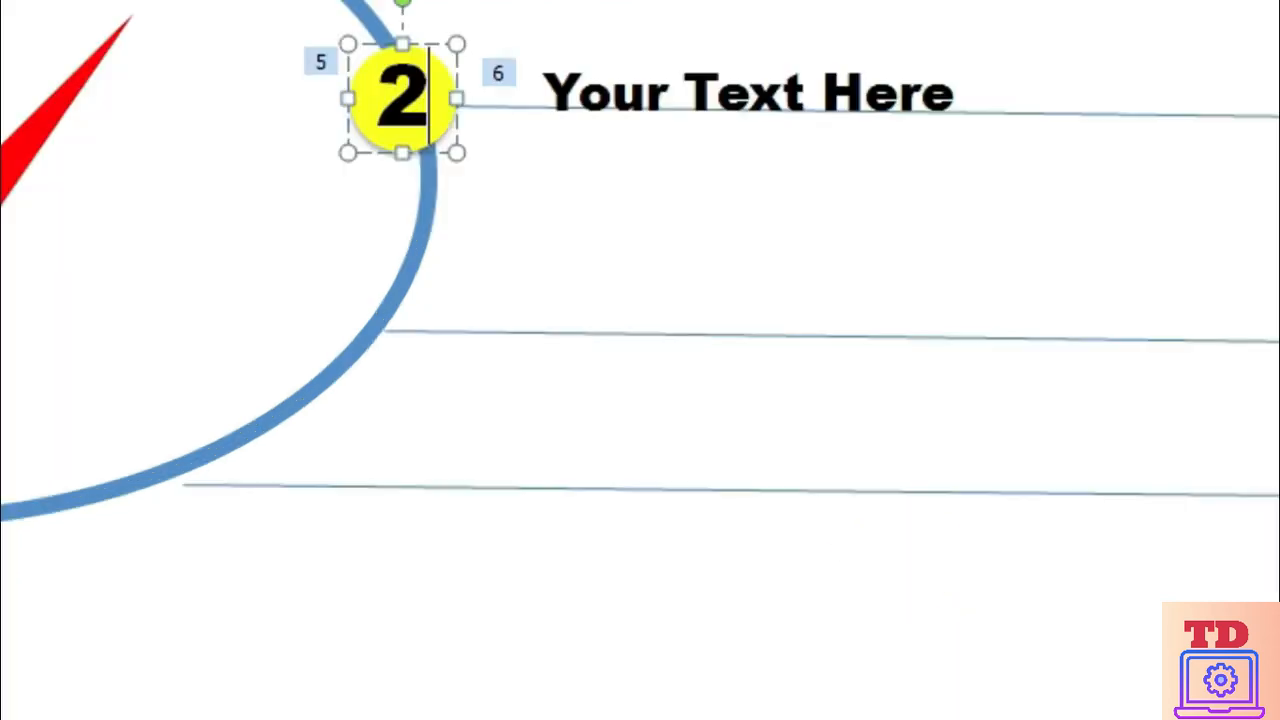
Play the slide show through the needle's spin and the second circle and label animations, and return to editing
left_click(1086, 678)
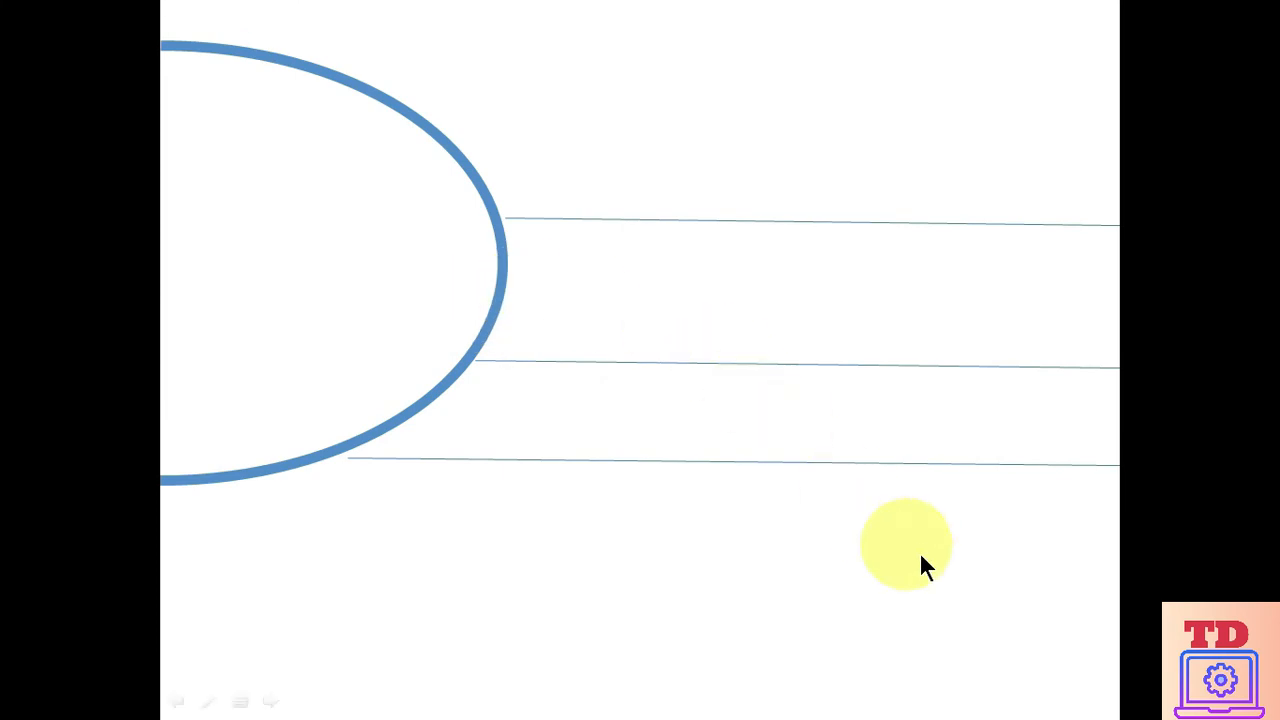
key("Right")
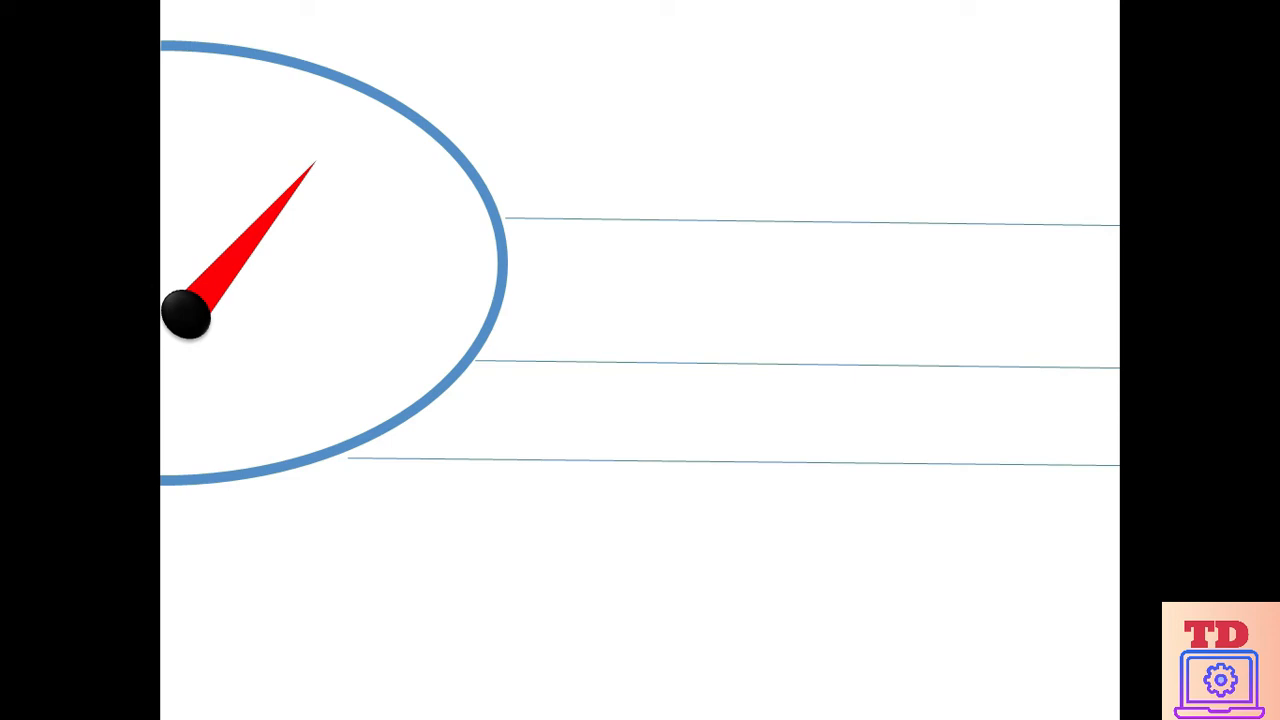
key("Right")
key("Right")
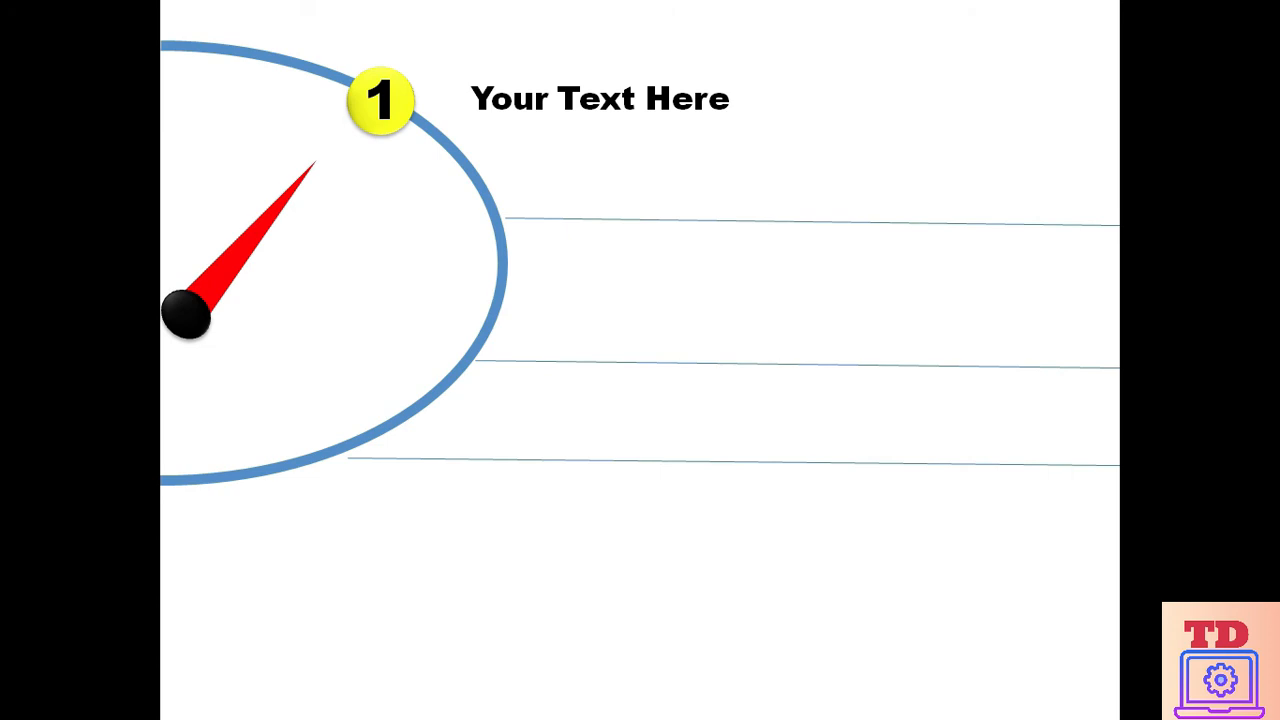
key("Right")
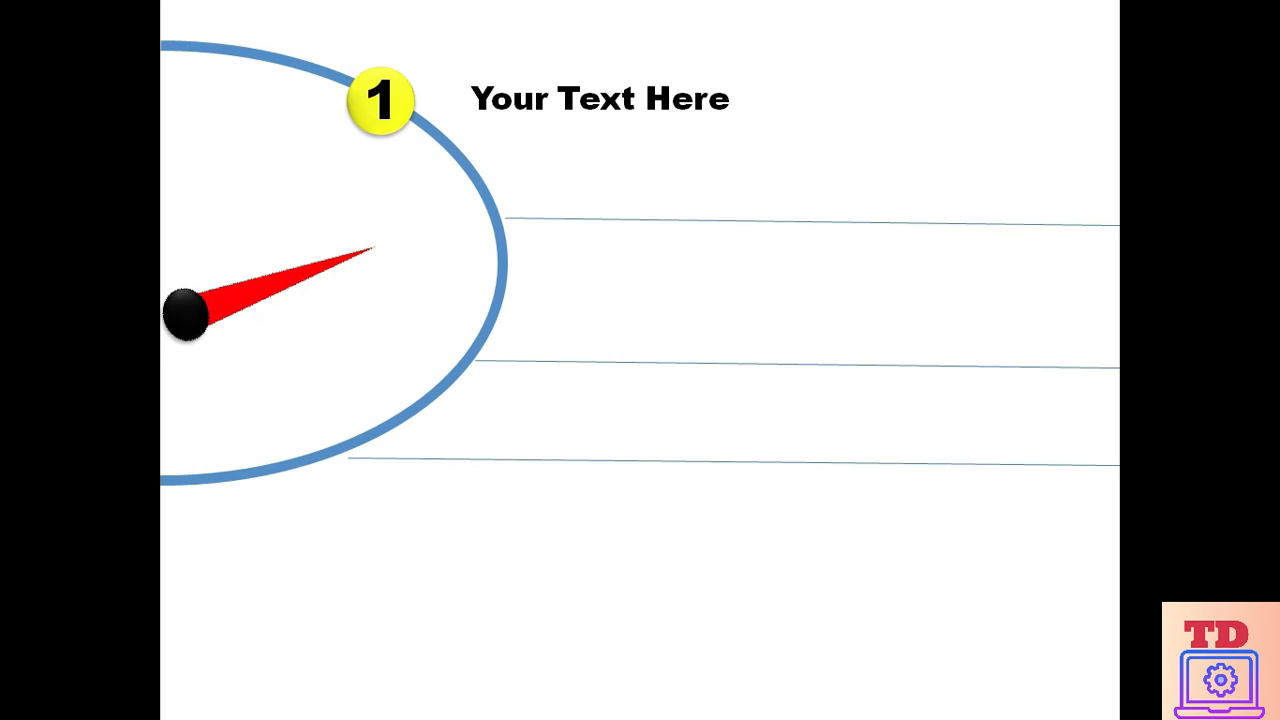
left_click(3, 716)
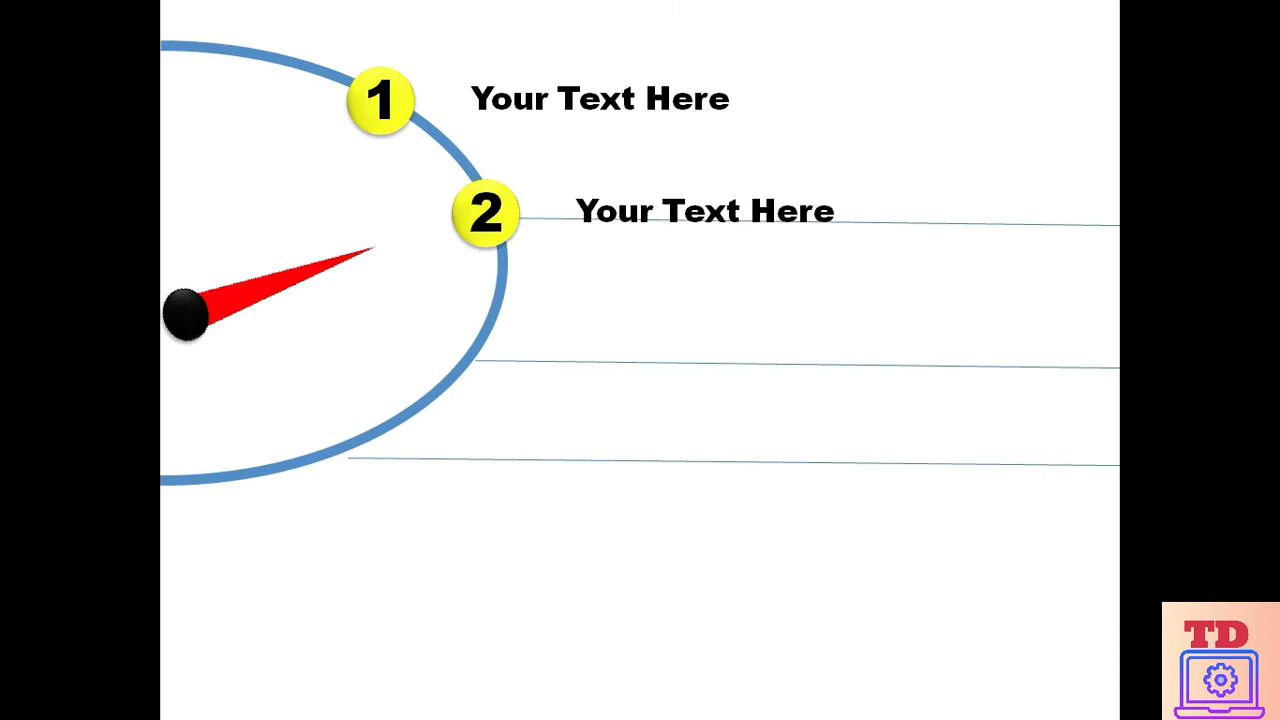
key("Escape")
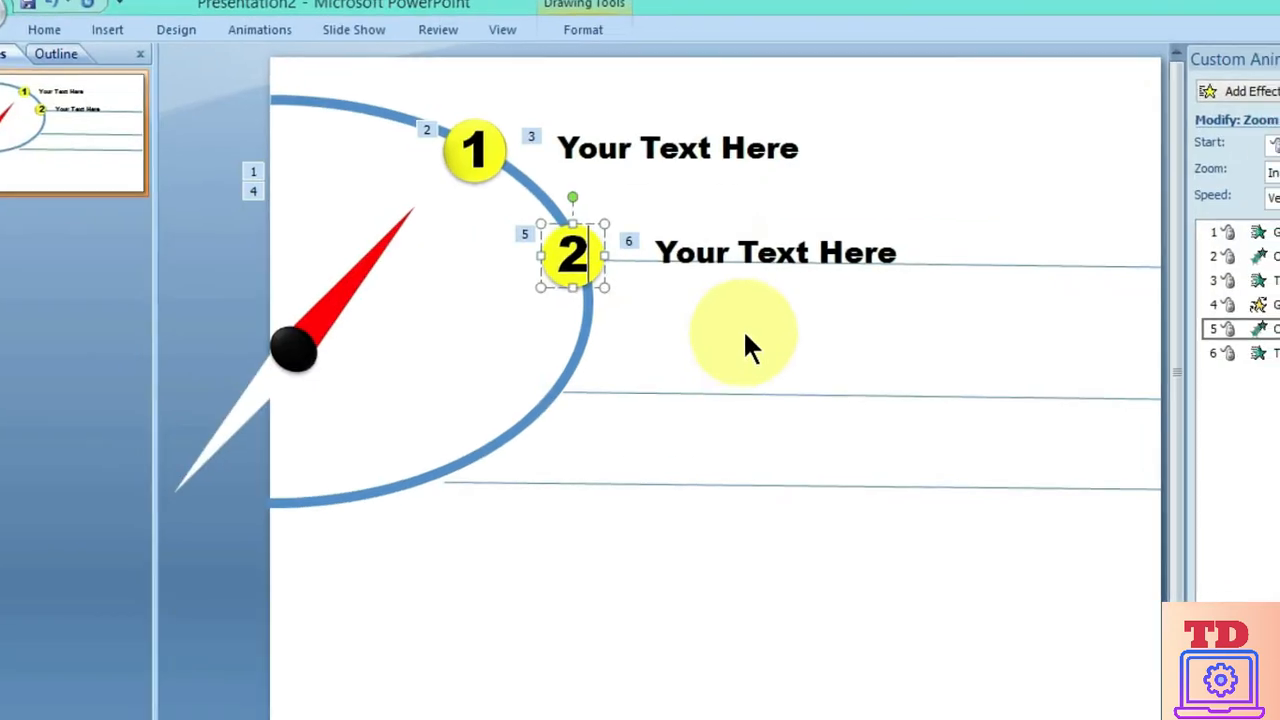
Add a second Spin emphasis effect to the red needle, following the second circle and label animations
left_click(586, 279)
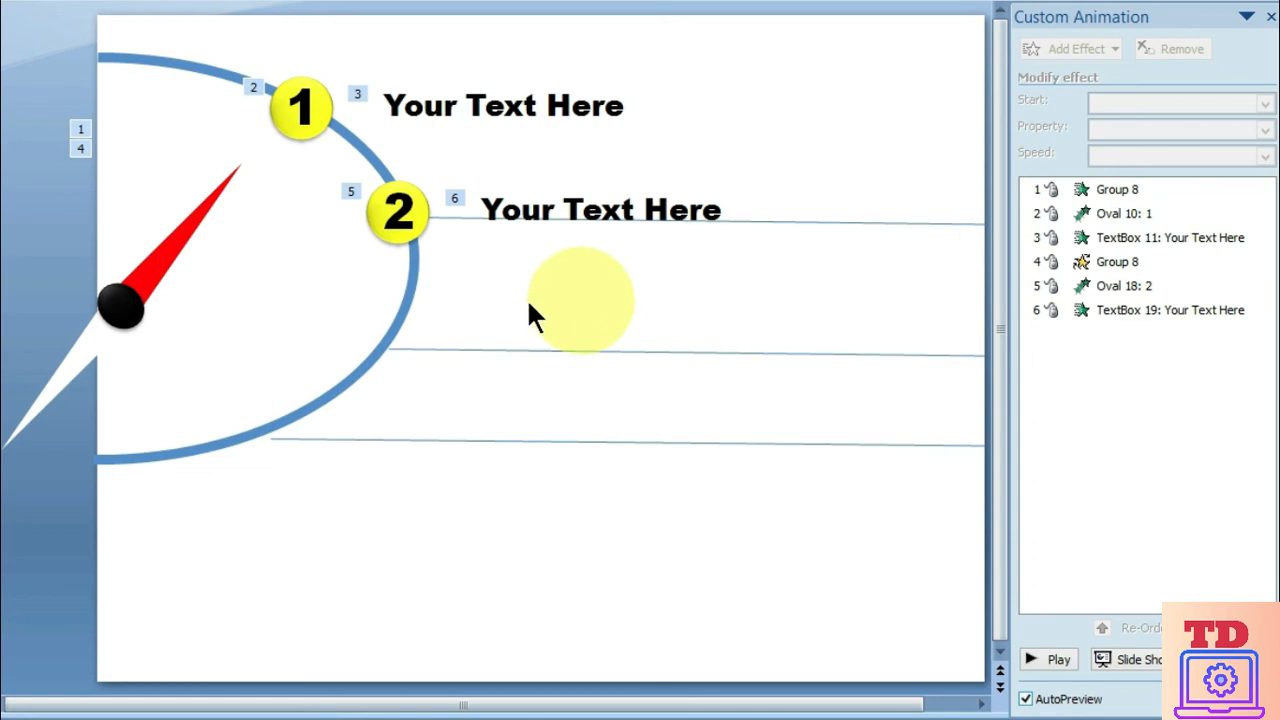
left_click(171, 242)
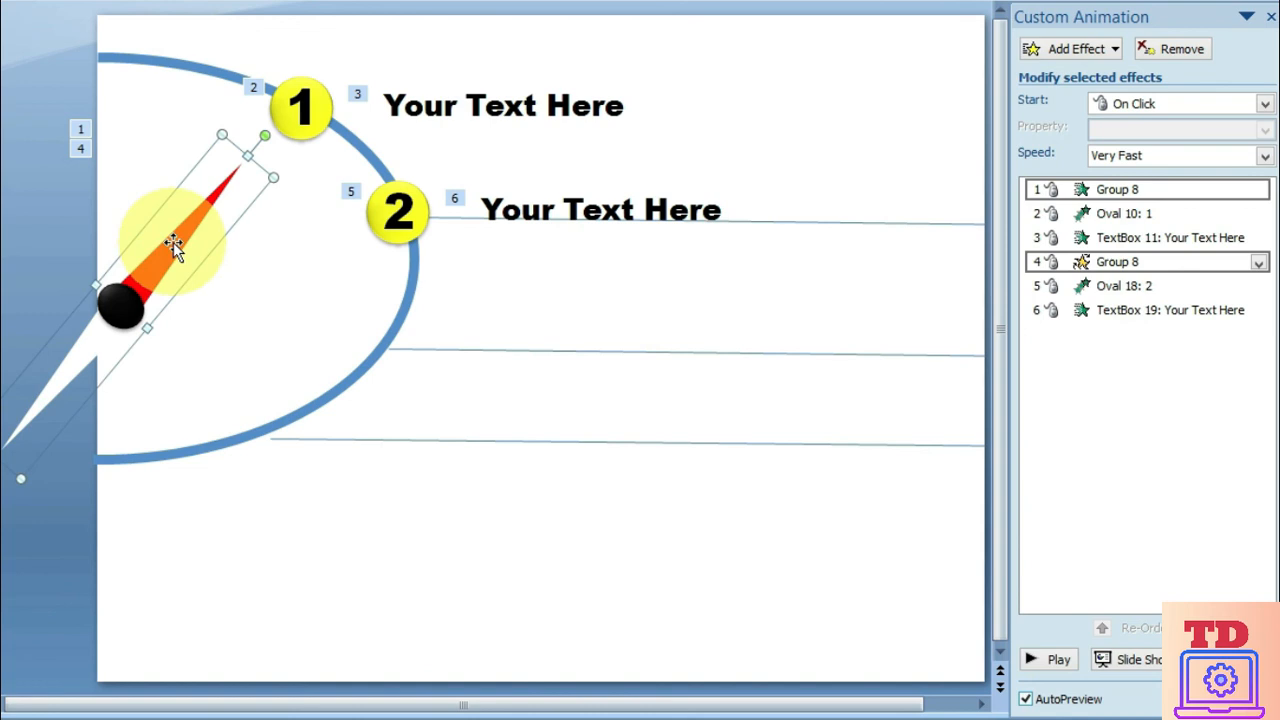
left_click(1114, 46)
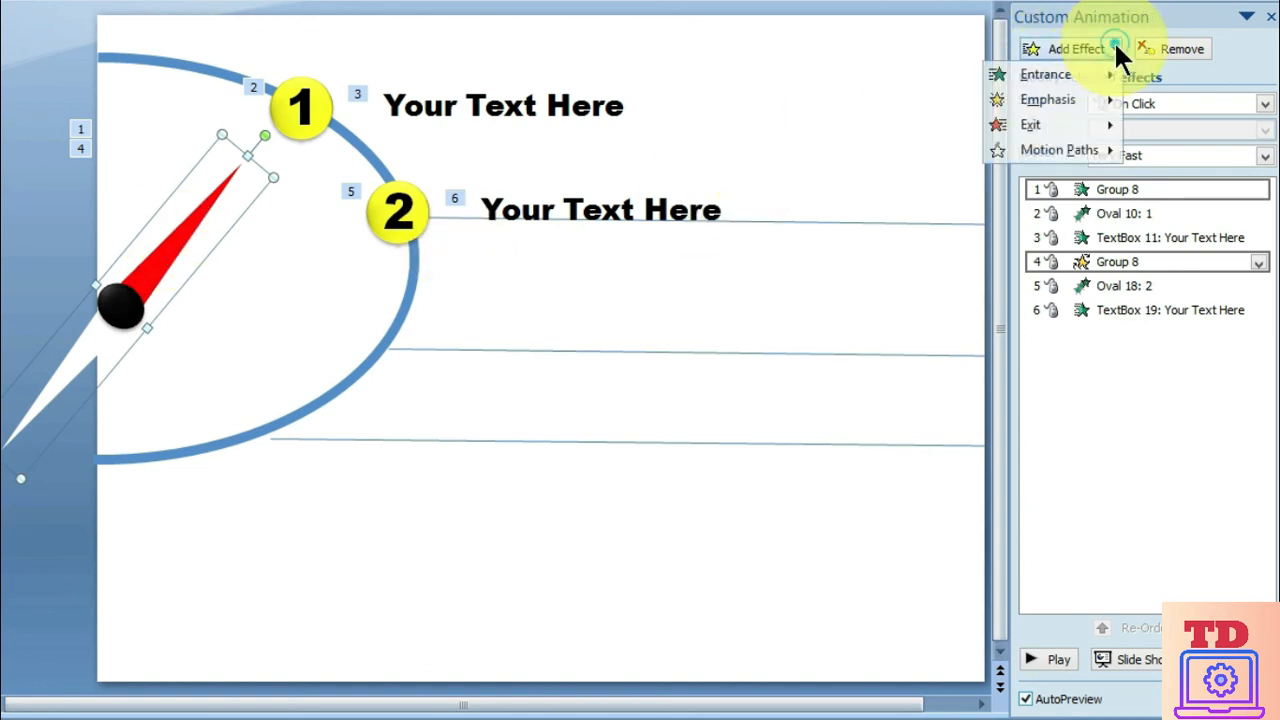
mouse_move(1058, 97)
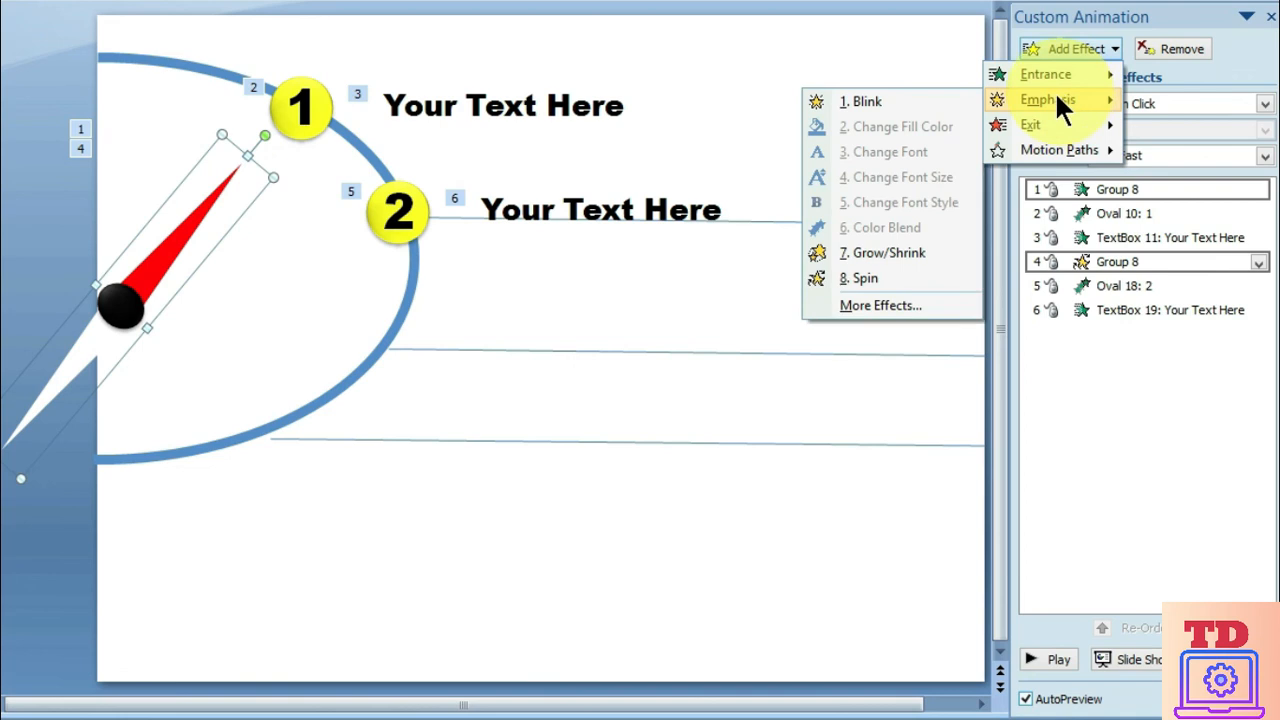
left_click(877, 278)
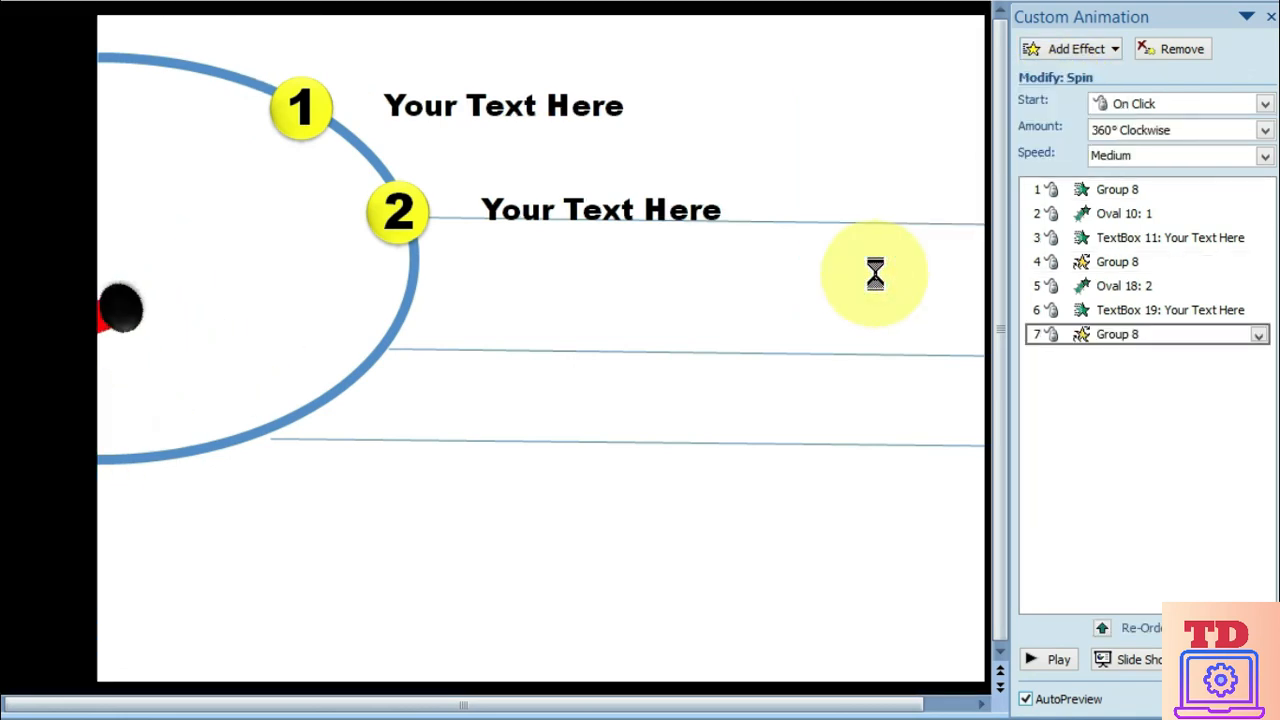
Set the needle's second Spin effect to a custom 30° clockwise amount with a speed of 0.5 seconds (Very Fast)
left_click(1259, 337)
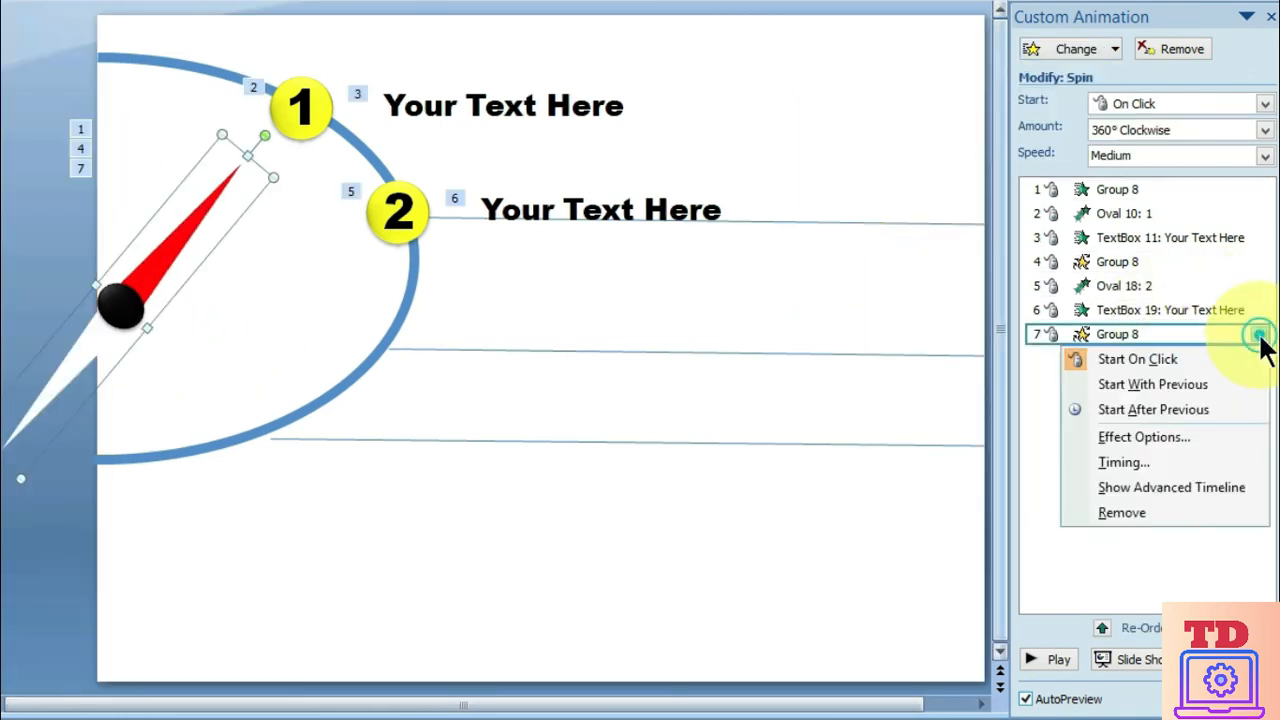
left_click(1138, 437)
left_click(407, 422)
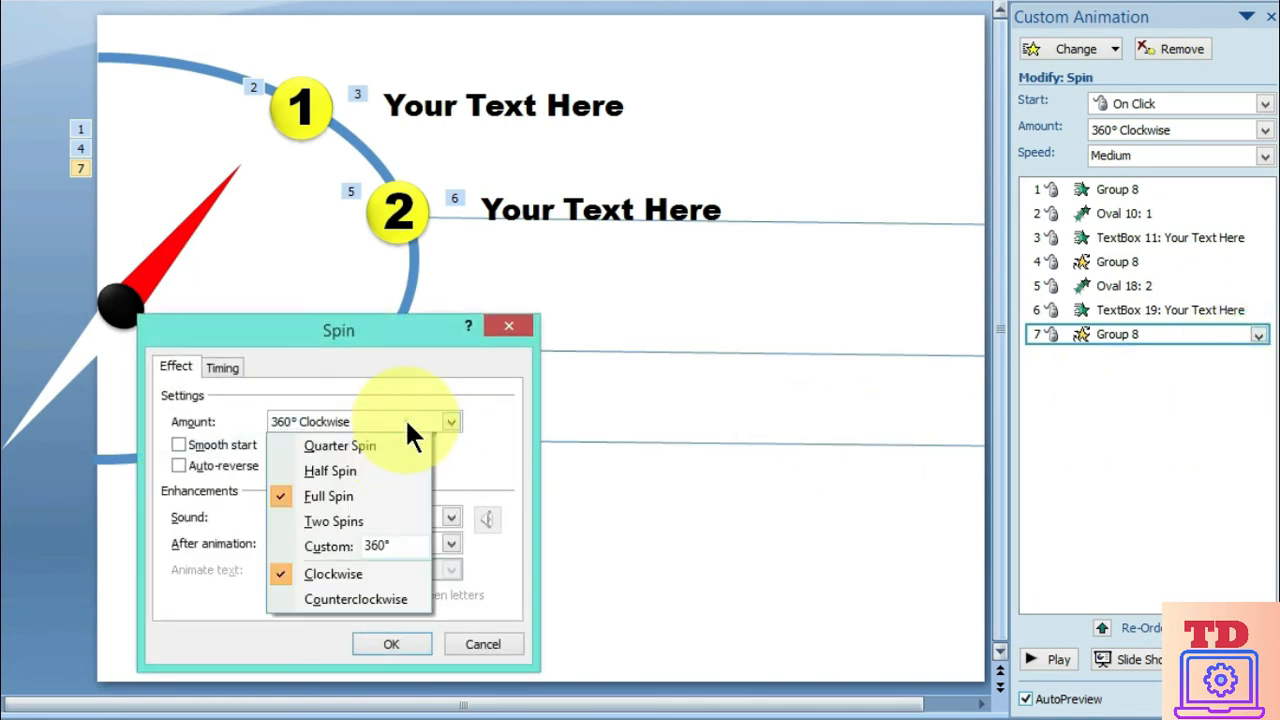
left_click(380, 546)
type("30")
key("Return")
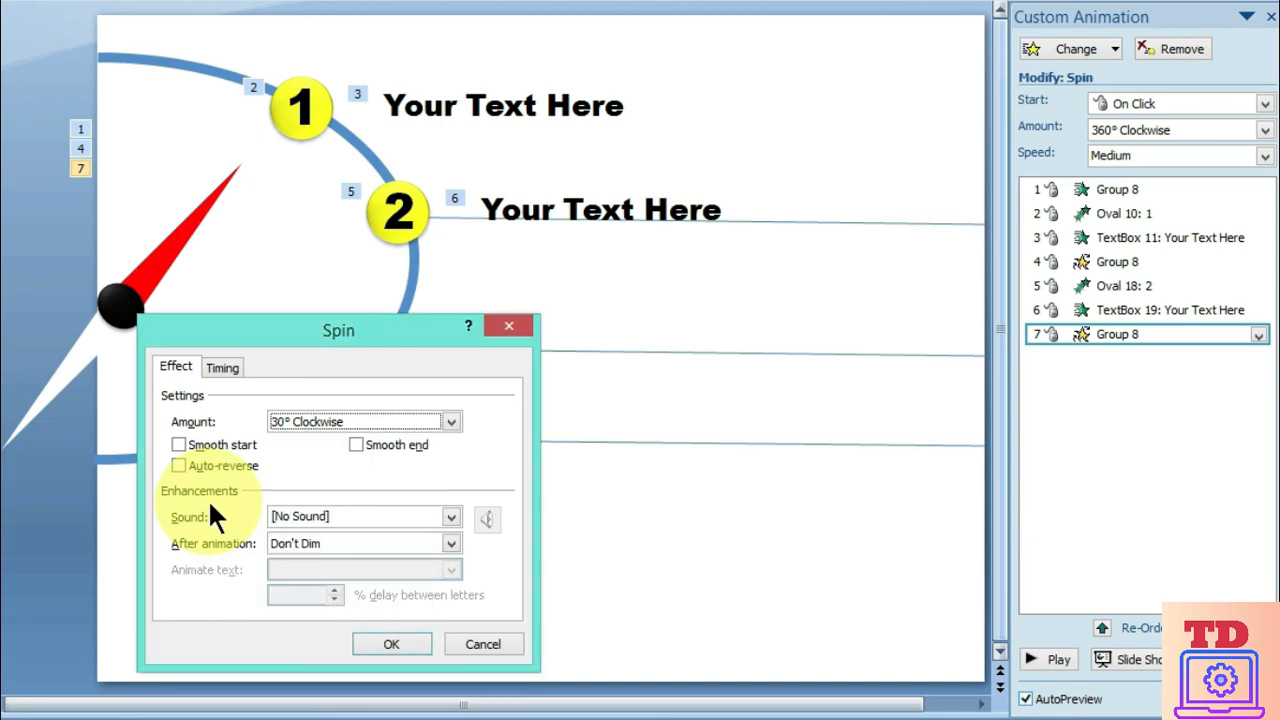
left_click(222, 367)
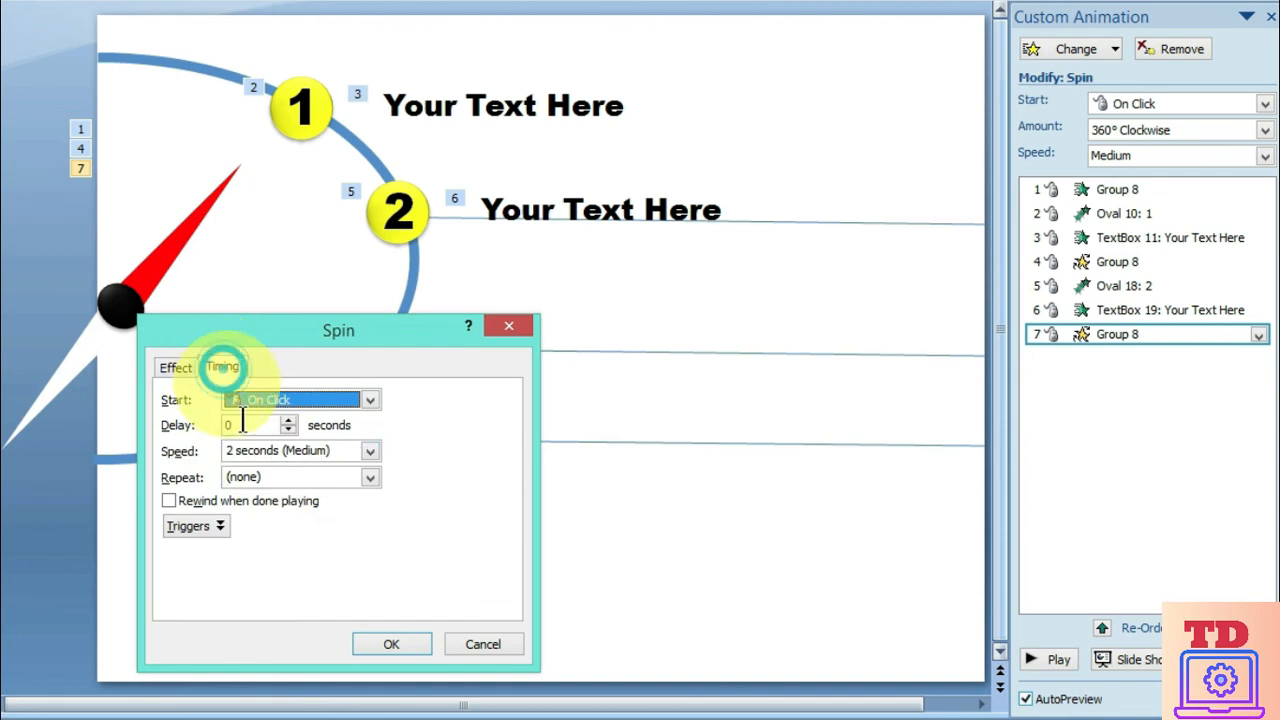
left_click(370, 451)
left_click(295, 525)
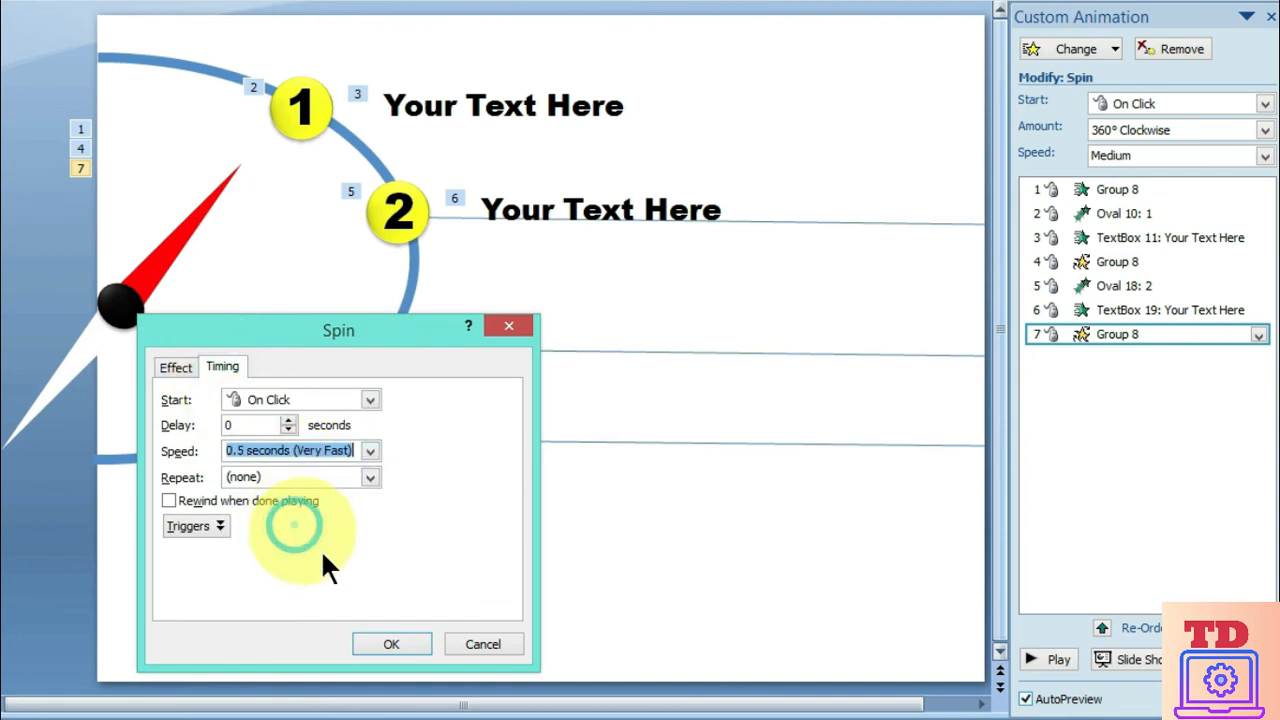
left_click(396, 644)
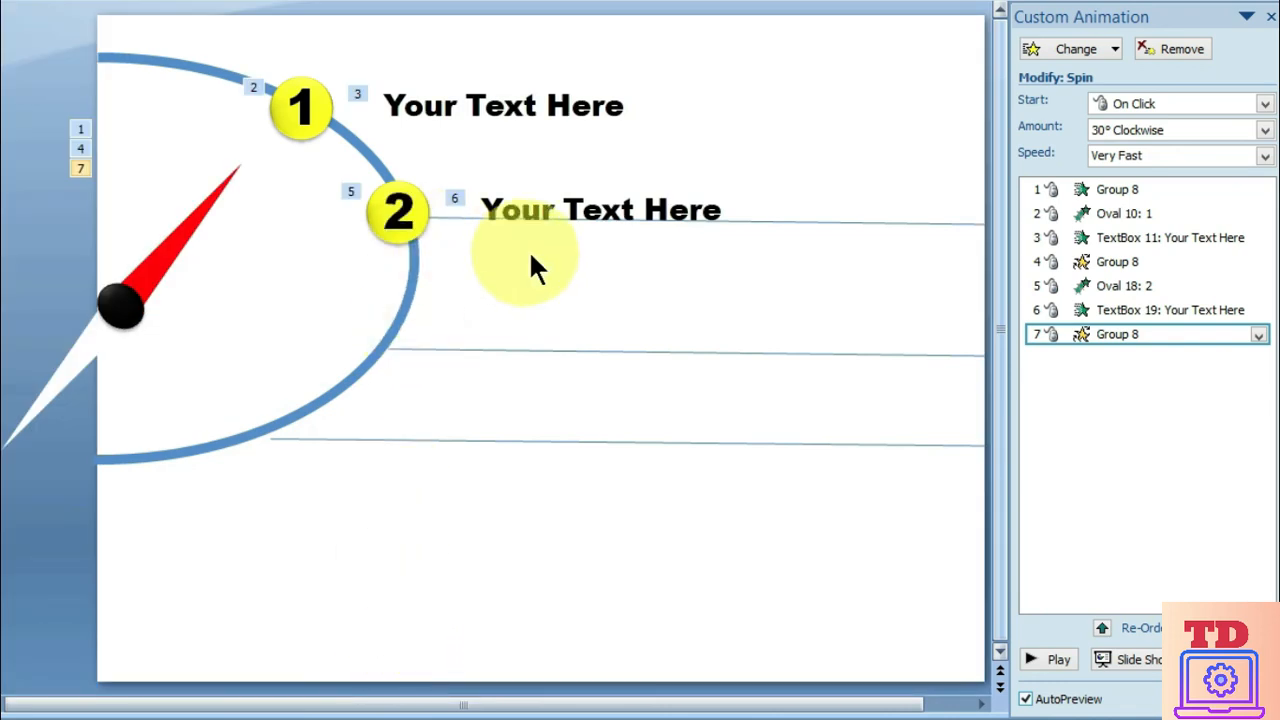
Duplicate circle 2 with its text label onto the arc where the middle guide line starts, and renumber the copied circle 3
left_click_drag(800, 287, 310, 161)
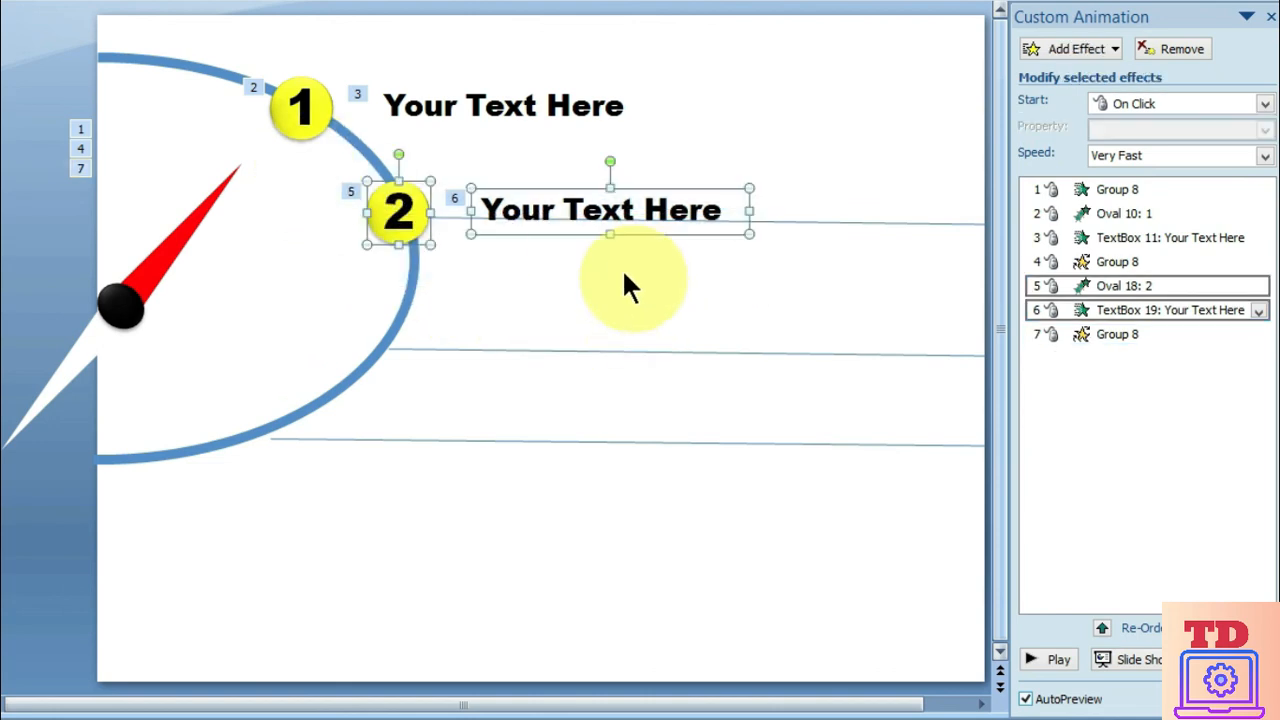
left_click_drag(548, 240, 530, 369)
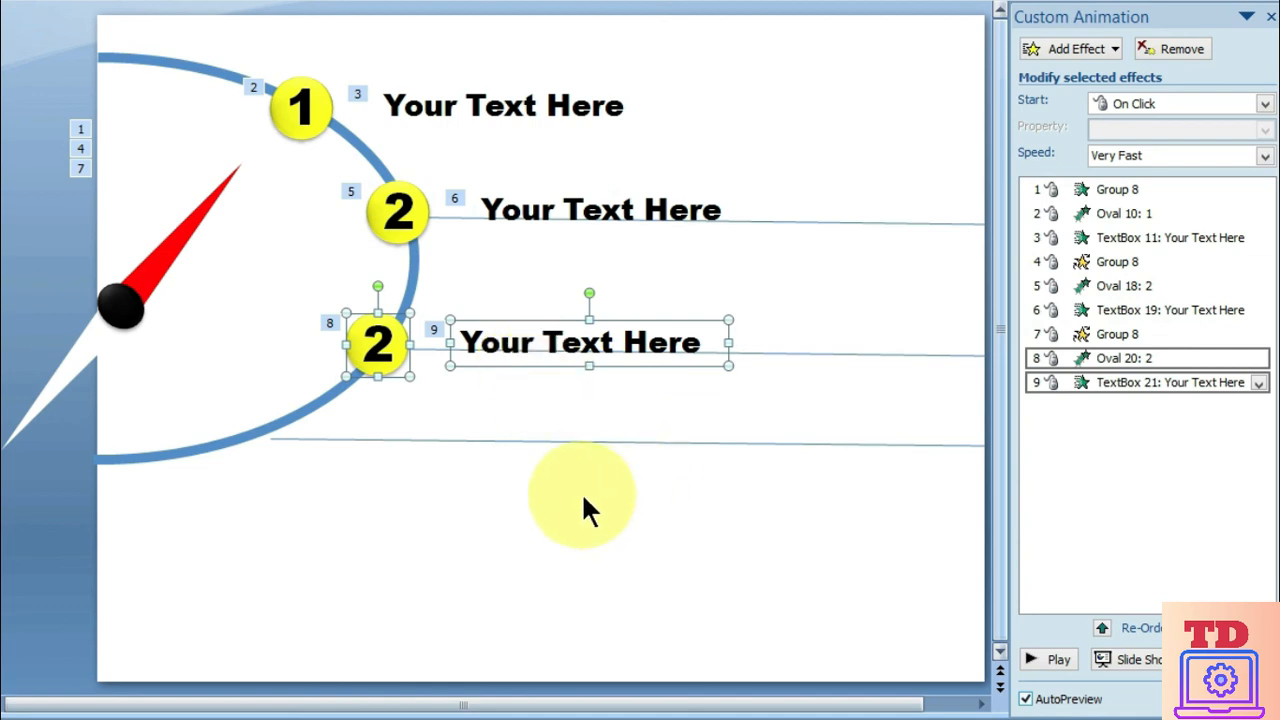
left_click(462, 482)
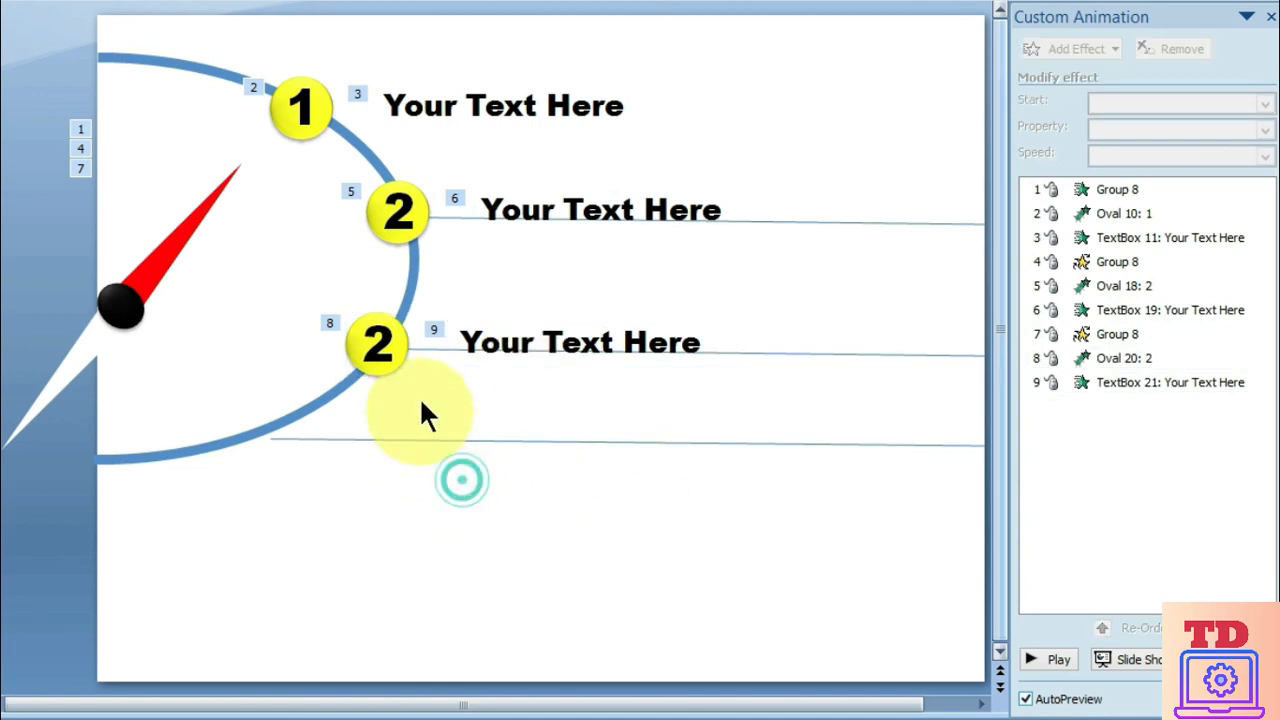
left_click(398, 340)
key("BackSpace")
type("3")
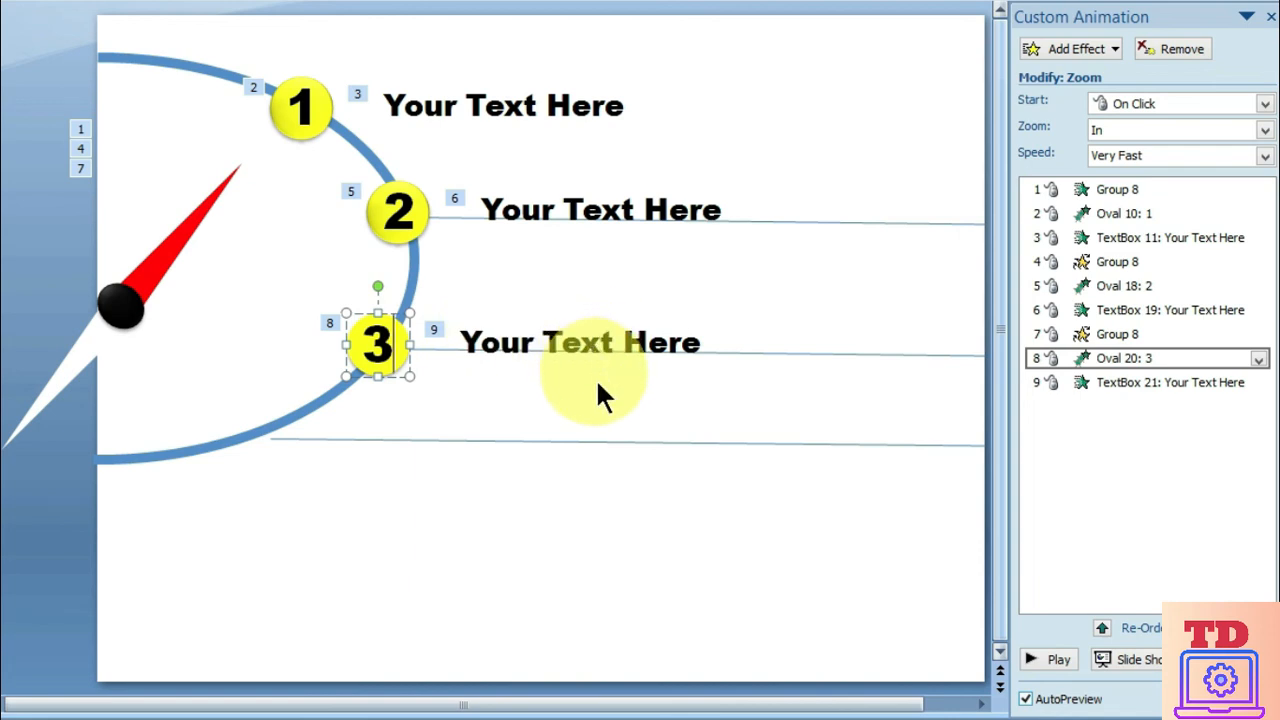
Add a third Spin emphasis effect to the red needle, following the third circle and label animations
left_click(165, 265)
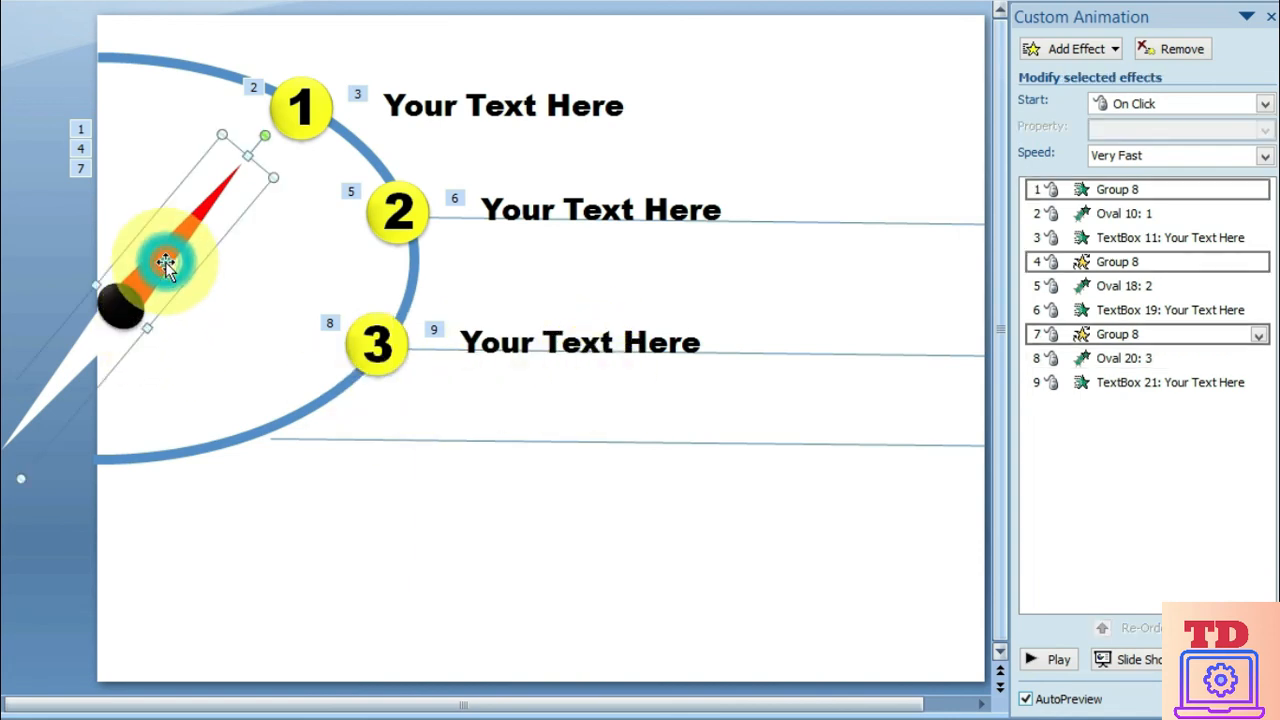
left_click(1116, 46)
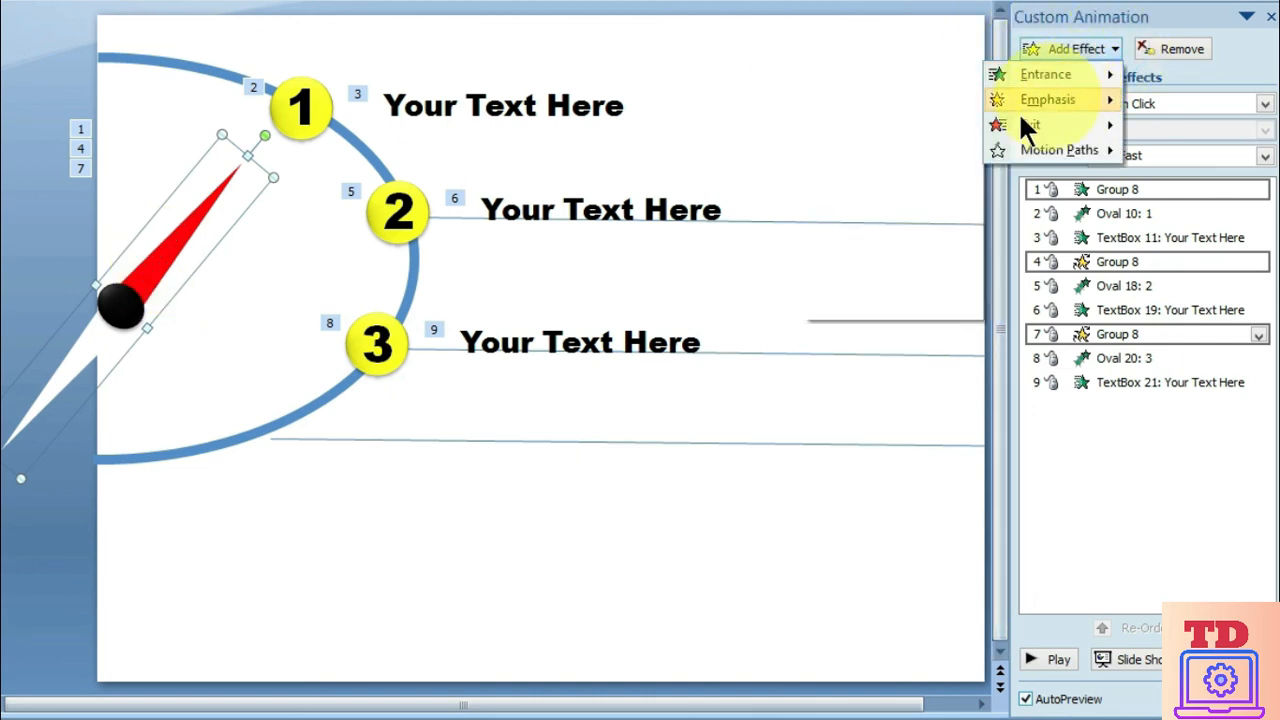
mouse_move(1048, 100)
left_click(866, 276)
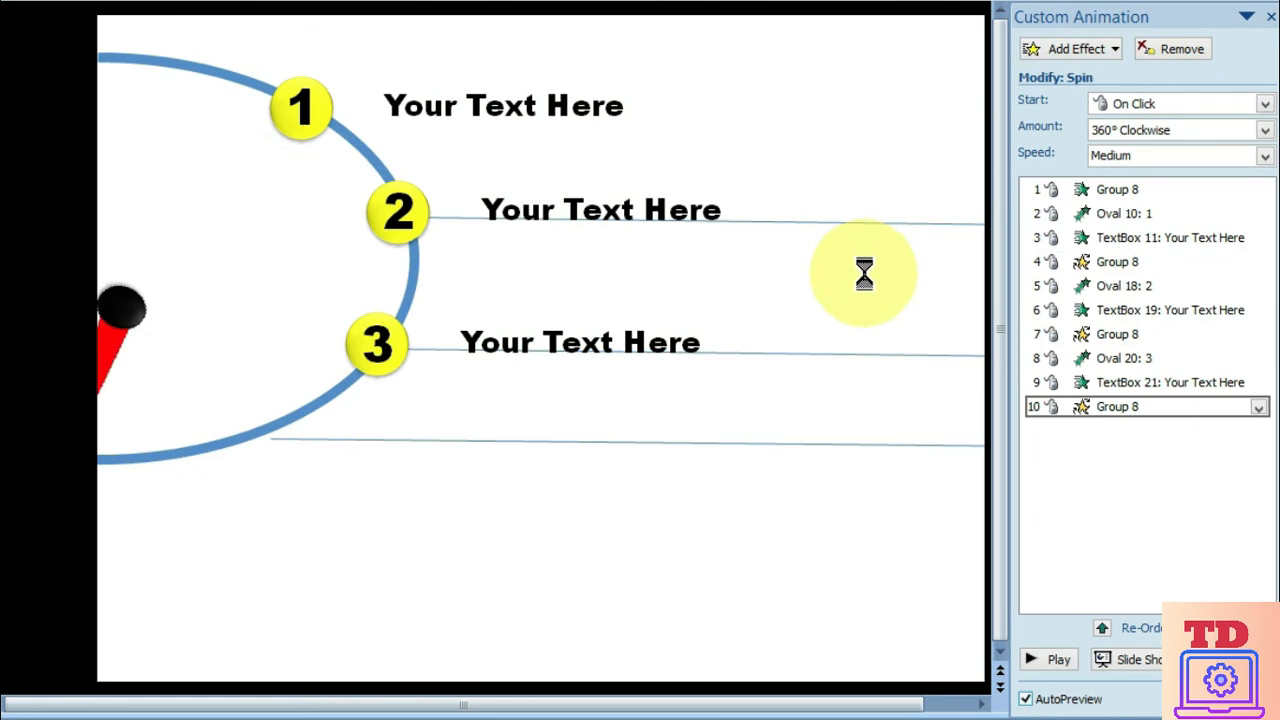
Set the needle's third Spin effect to a custom 30° clockwise amount with a speed of 0.5 seconds (Very Fast)
left_click(1258, 409)
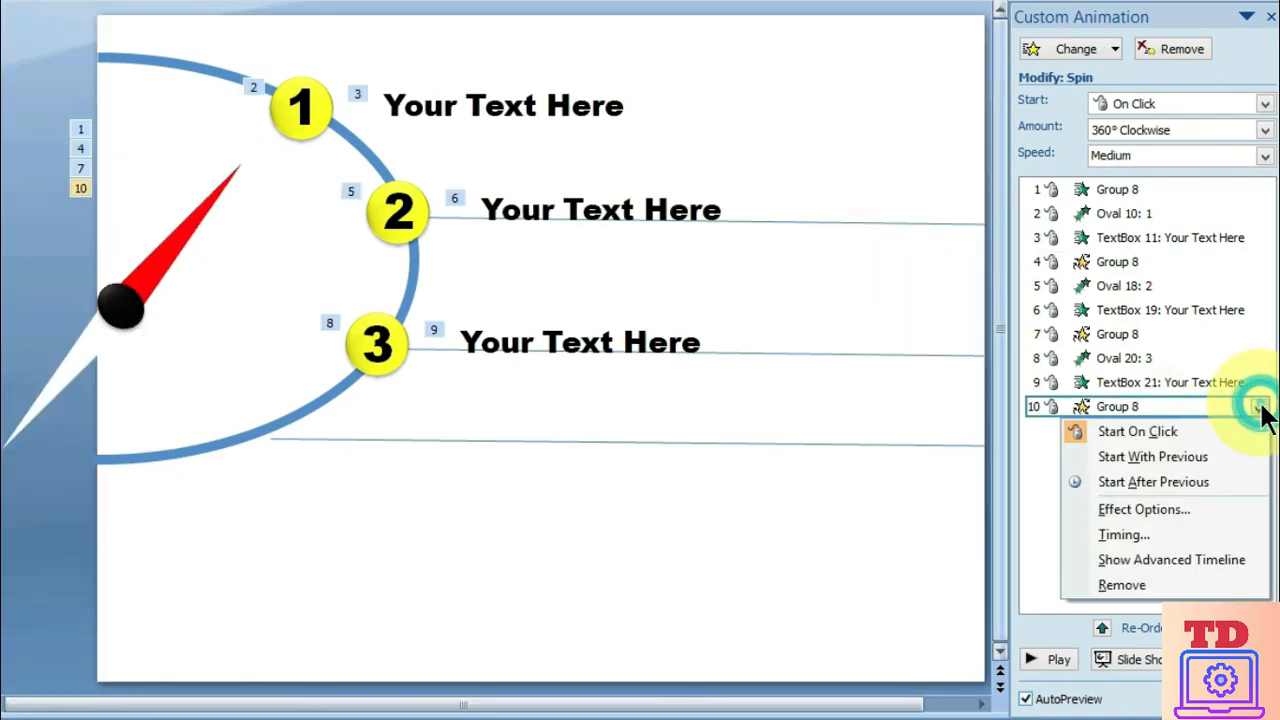
left_click(1156, 506)
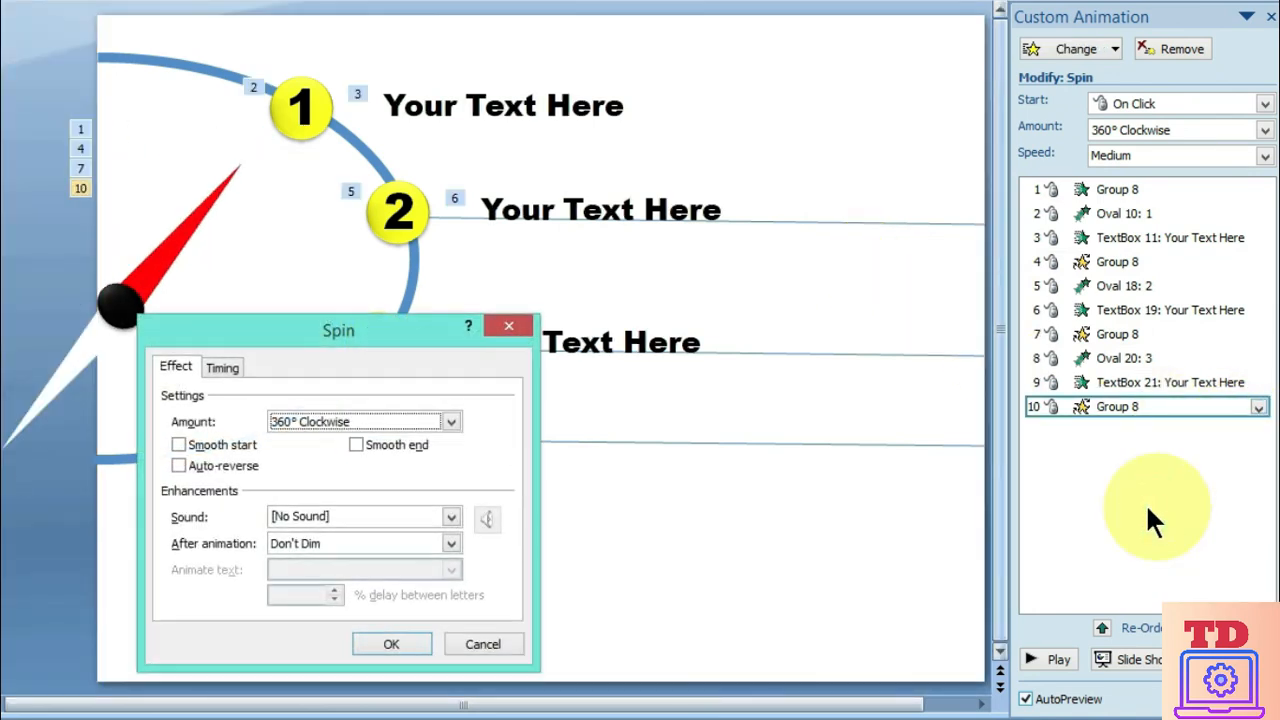
left_click(347, 420)
left_click(398, 544)
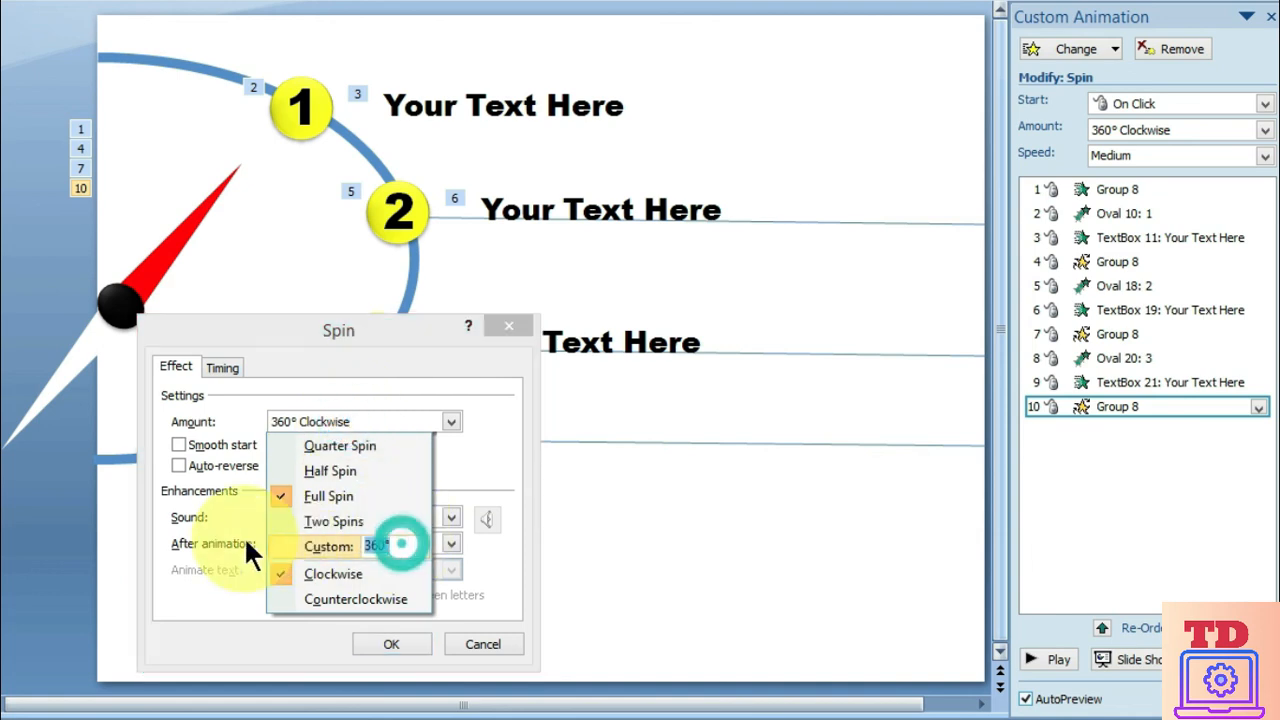
type("30")
key("Return")
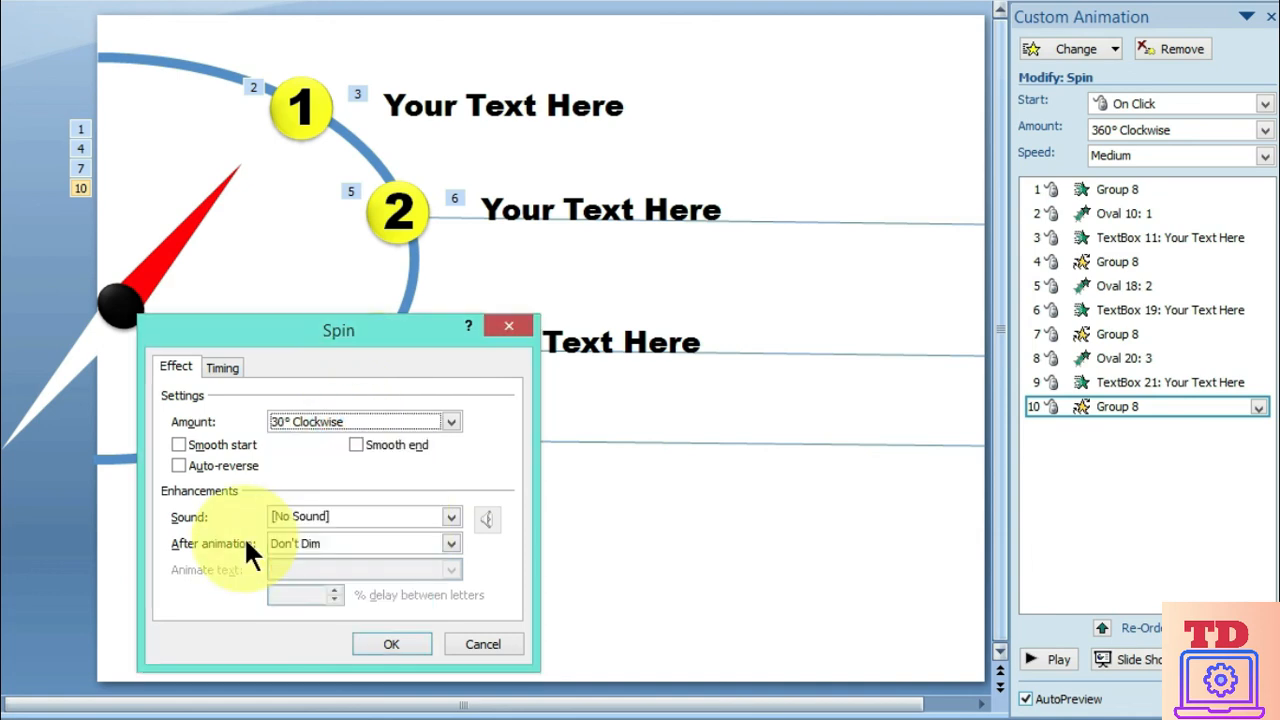
left_click(224, 367)
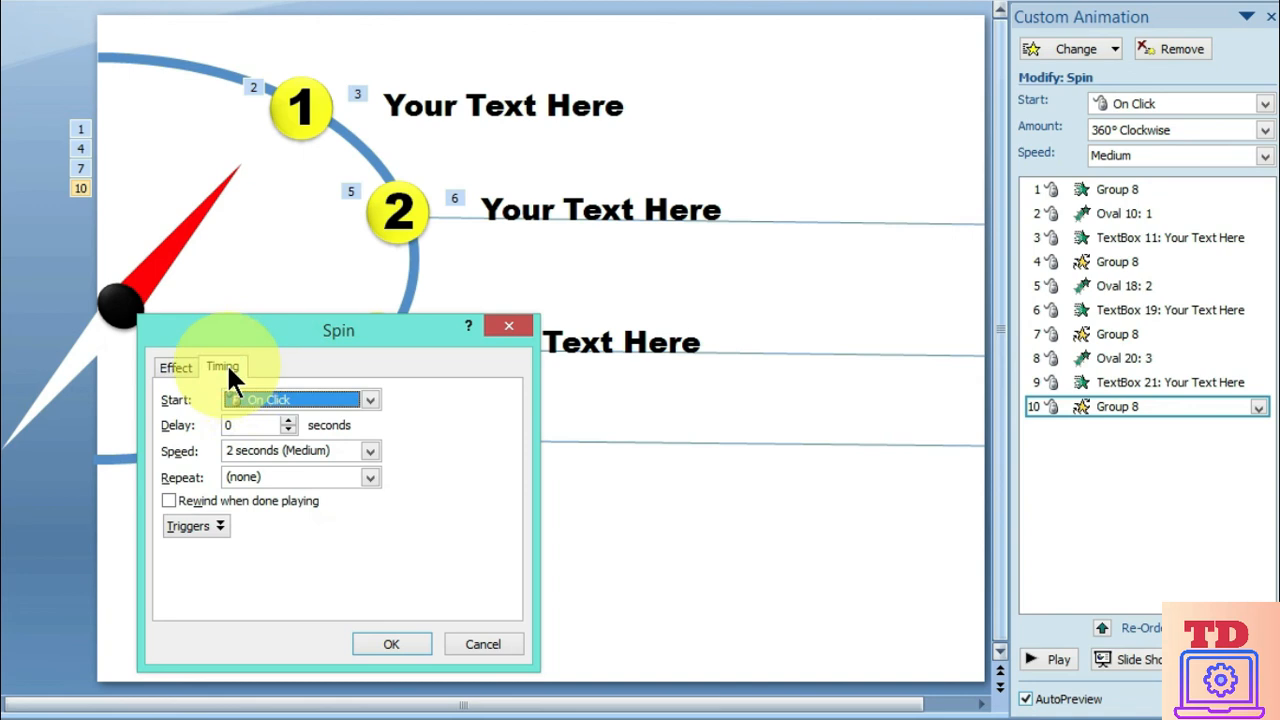
left_click(370, 451)
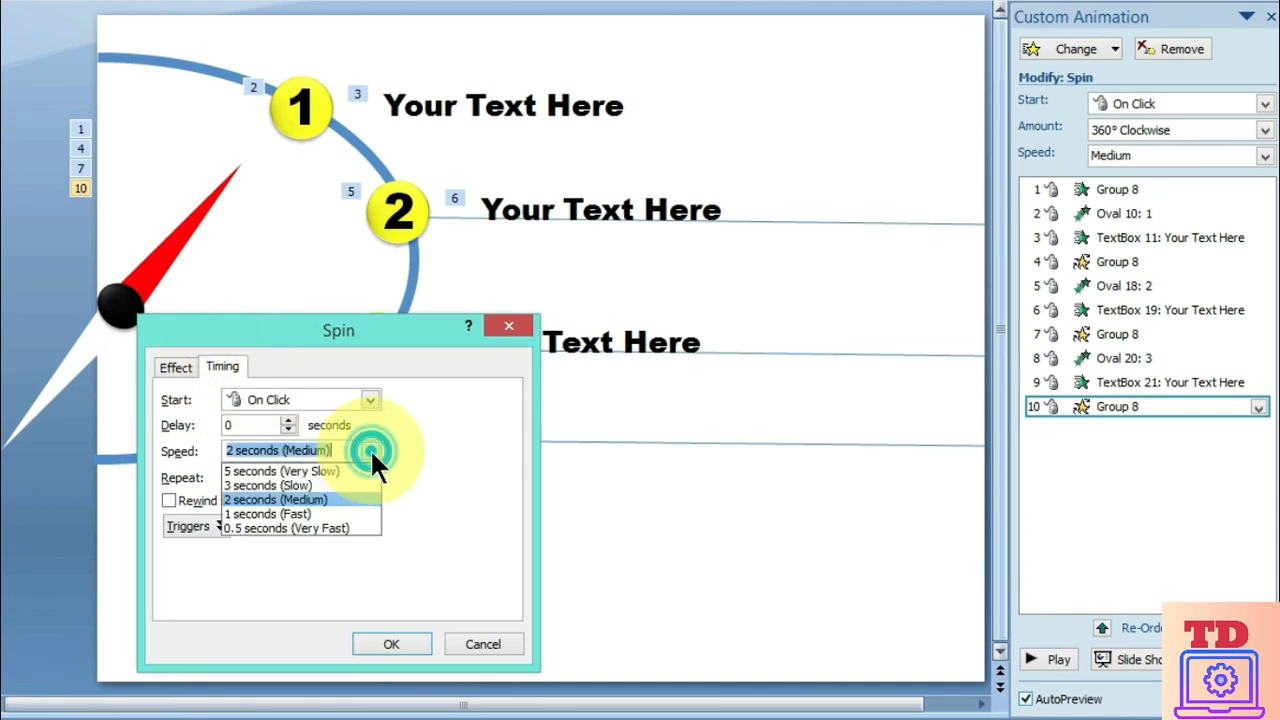
left_click(272, 527)
left_click(391, 644)
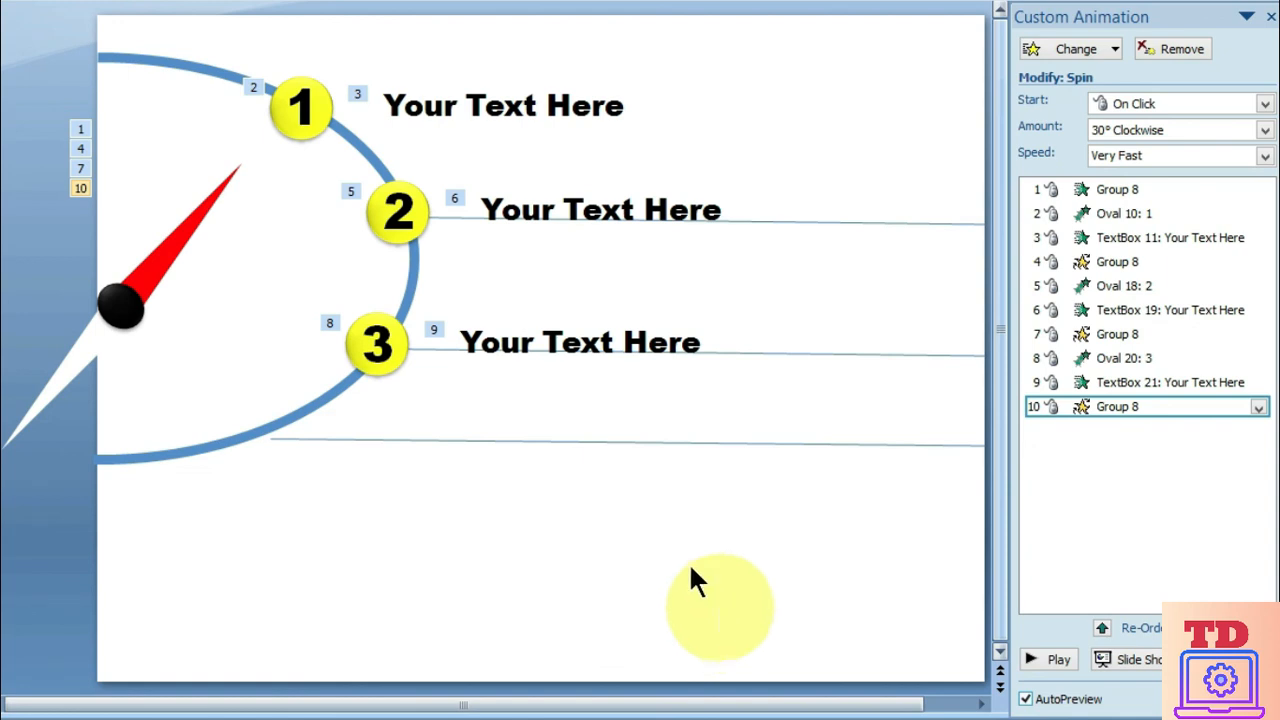
Duplicate circle 3 with its text label onto the arc where the lowest guide line starts, and renumber the copied circle 4
left_click_drag(760, 385, 257, 297)
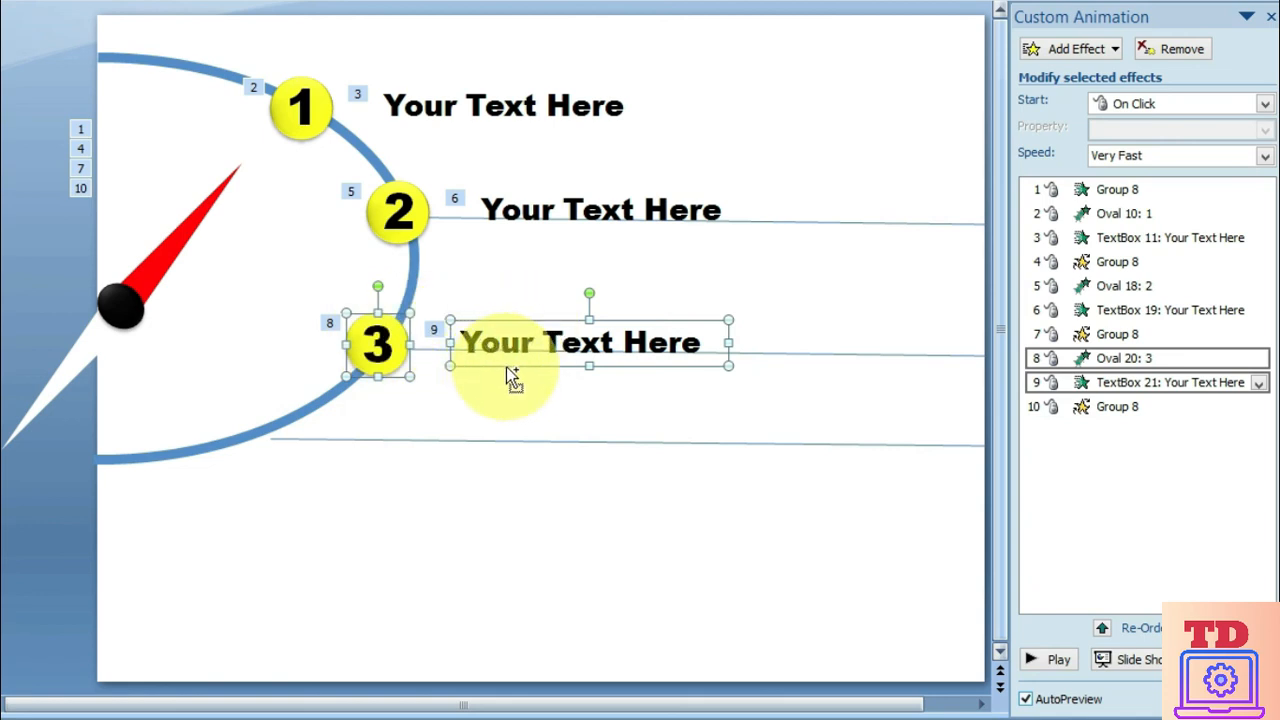
left_click_drag(498, 368, 385, 452)
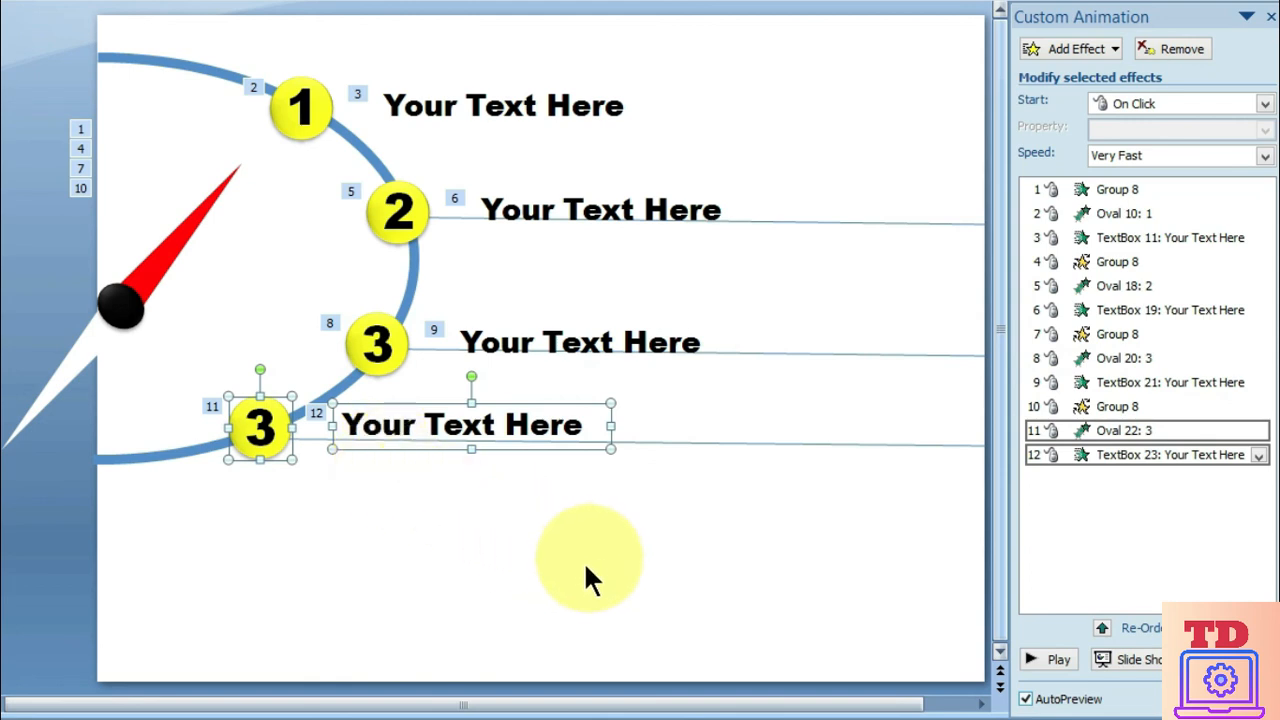
left_click(270, 430)
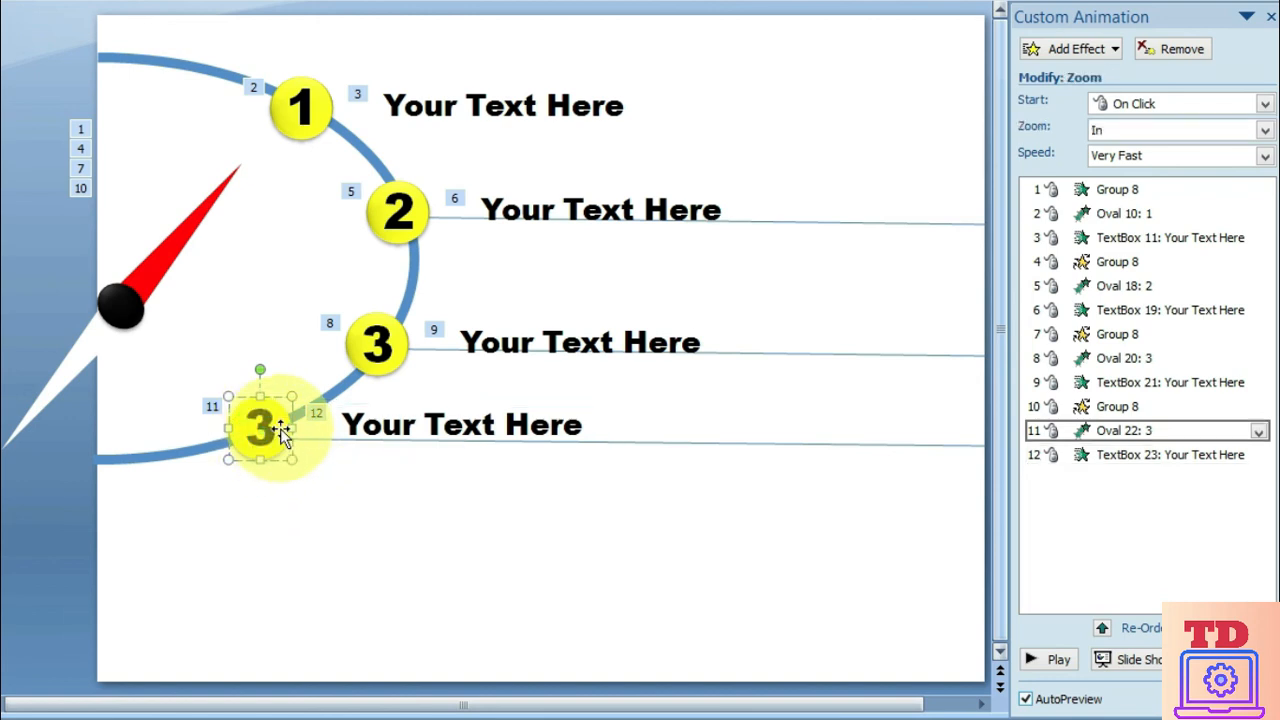
left_click(278, 432)
key("BackSpace")
type("4")
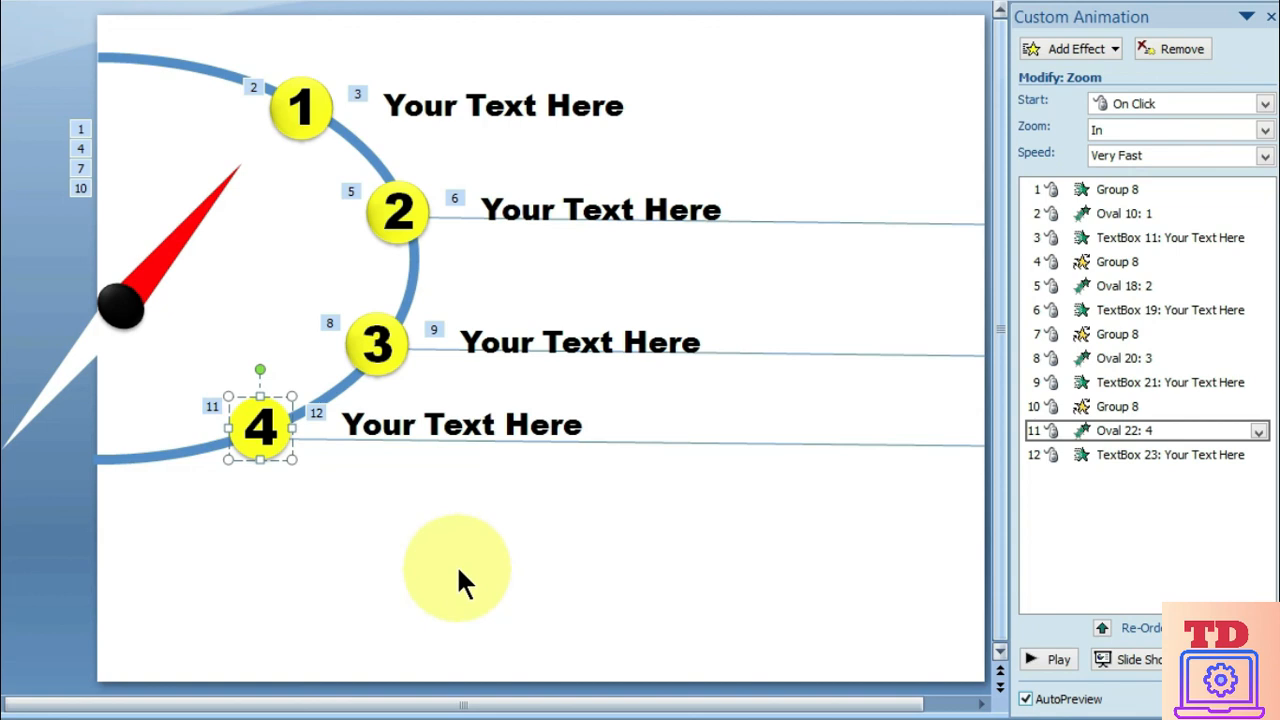
Delete the three thin guide lines that extend from circles 2, 3 and 4 across the slide
left_click(490, 566)
left_click(736, 446)
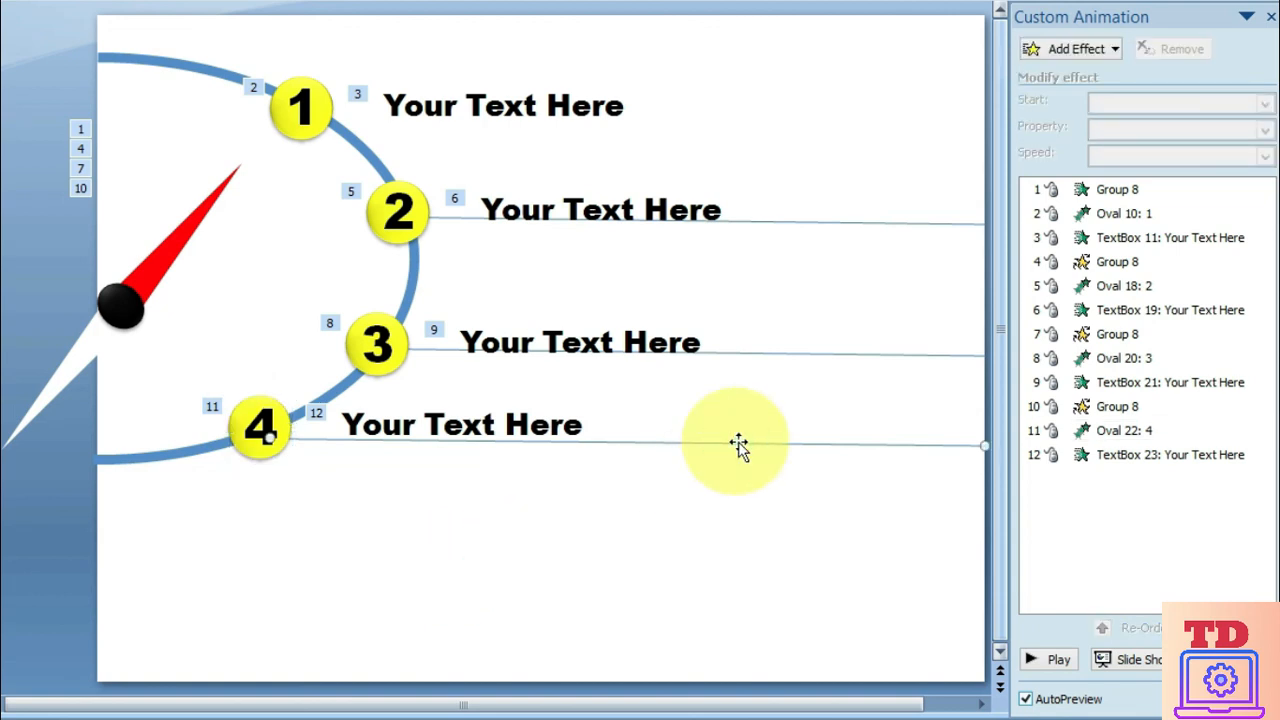
left_click(797, 355, "shift")
left_click(823, 224, "shift")
key("Delete")
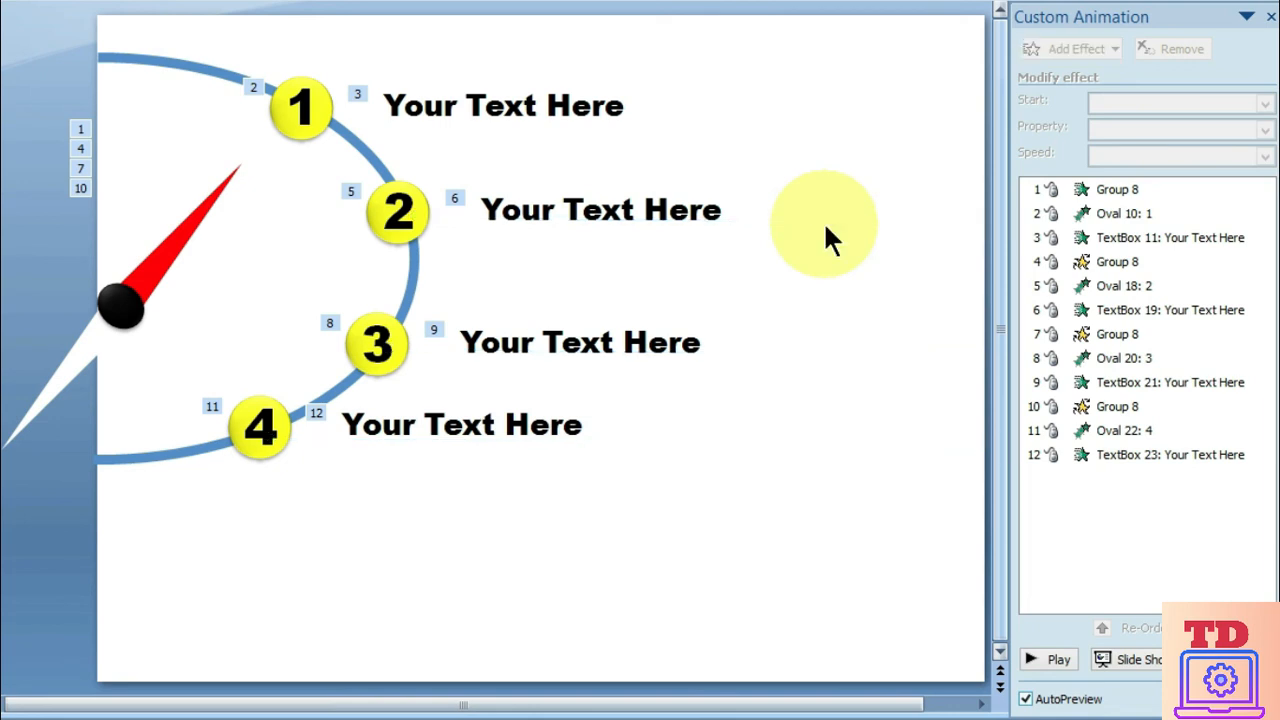